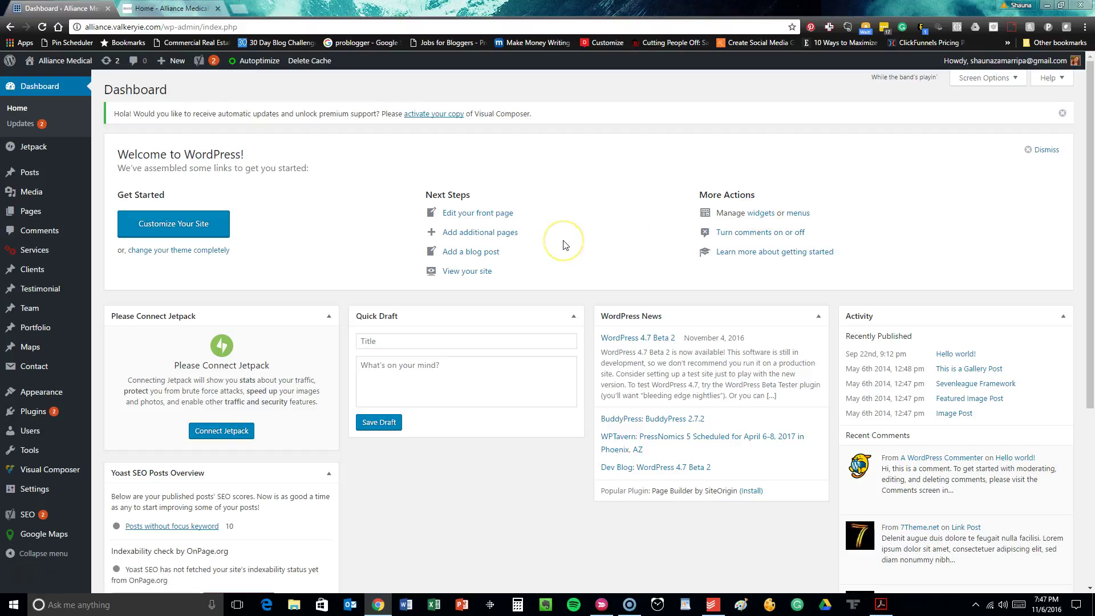
# - Start connecting the site to Jetpack
pyautogui.scroll(-2, 564, 244)
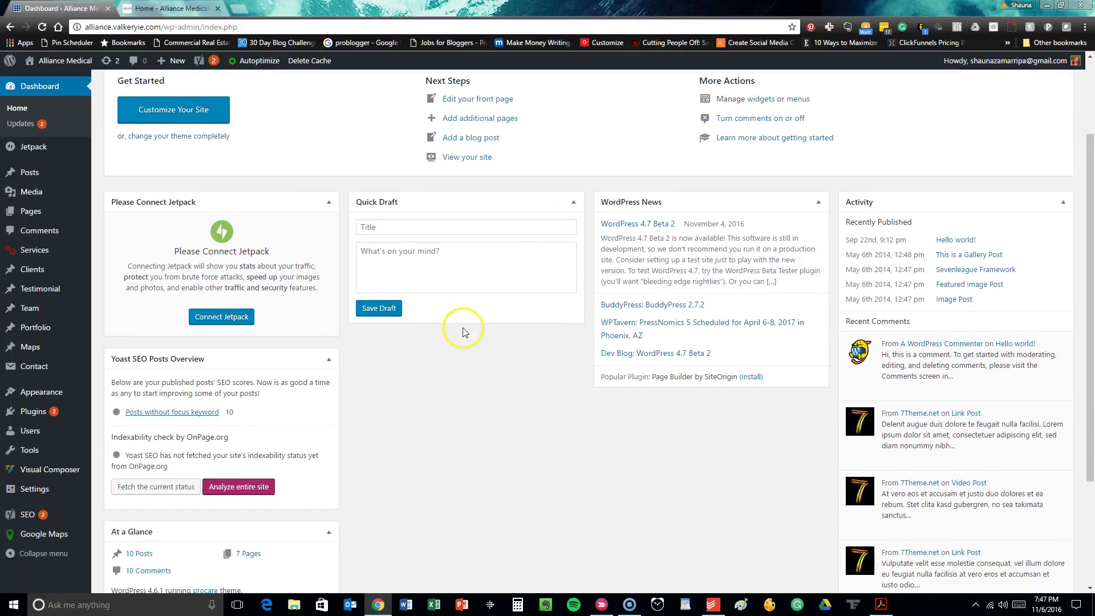
pyautogui.click(207, 328)
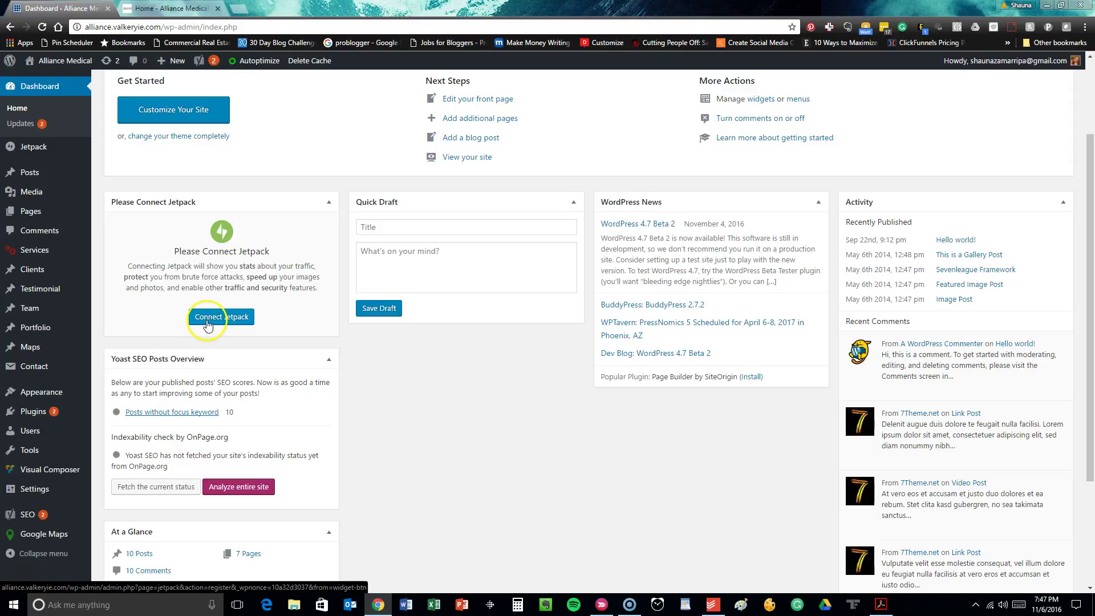
pyautogui.click(201, 308)
pyautogui.click(214, 320)
# - Point out the posts that are missing a focus keyword
pyautogui.scroll(-2, 211, 317)
pyautogui.click(204, 296)
pyautogui.click(298, 264)
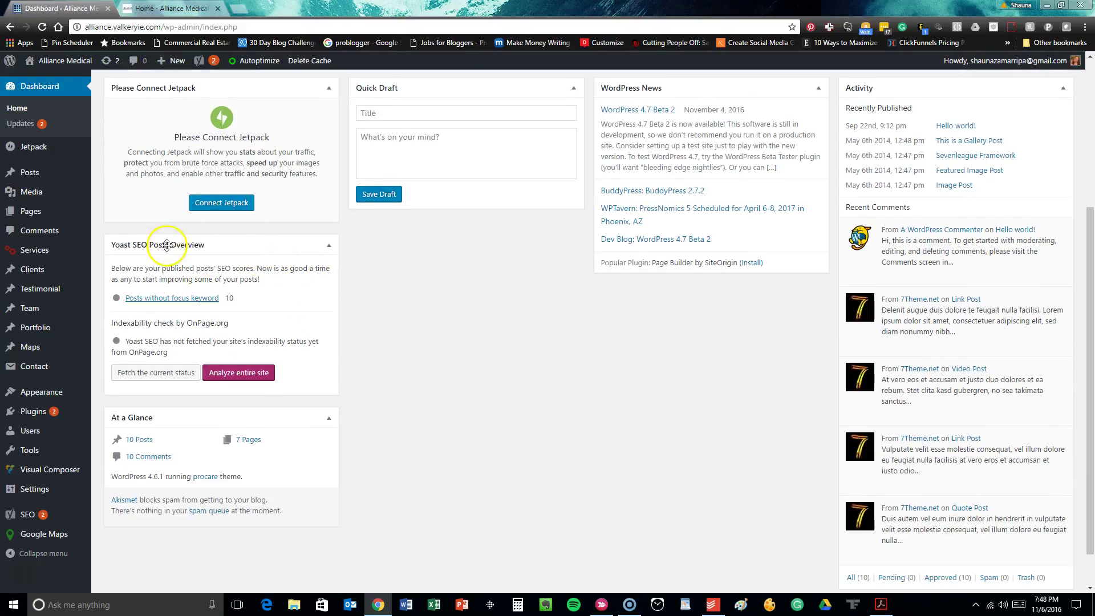
pyautogui.click(246, 249)
pyautogui.scroll(2, 764, 391)
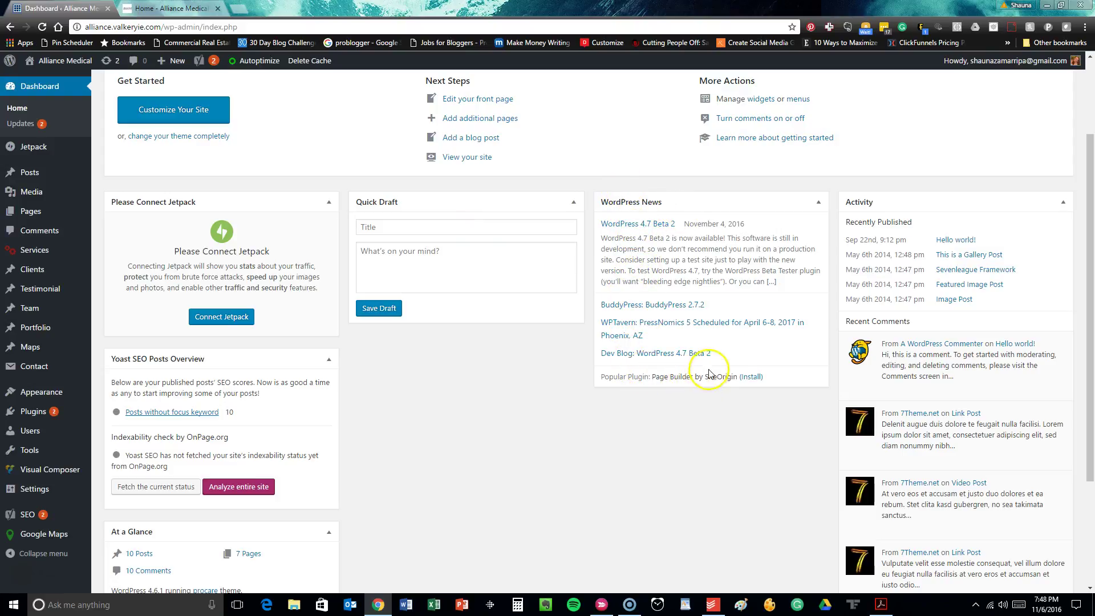
pyautogui.scroll(-1, 942, 207)
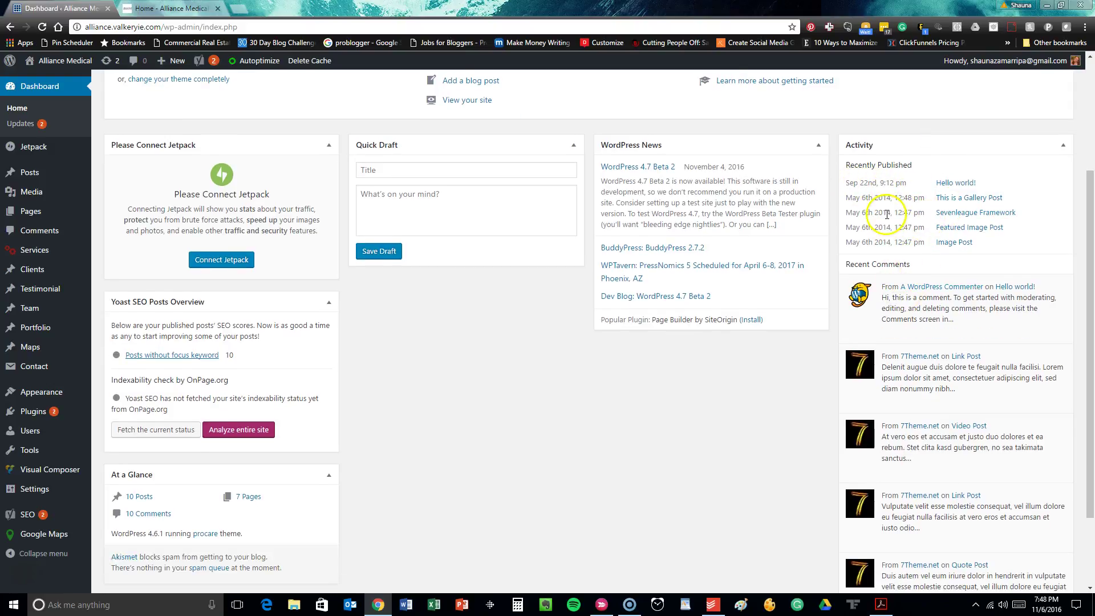
pyautogui.scroll(-1, 887, 214)
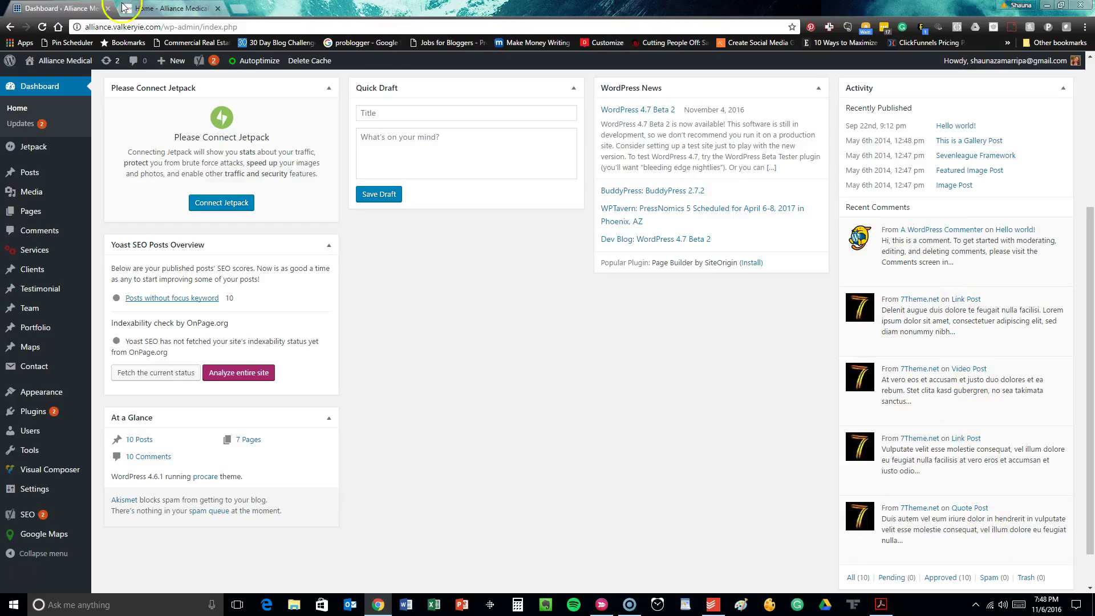
# - Scroll through the Welcome to Jetpack page, then move on to the Akismet spam-protection setup
pyautogui.click(34, 153)
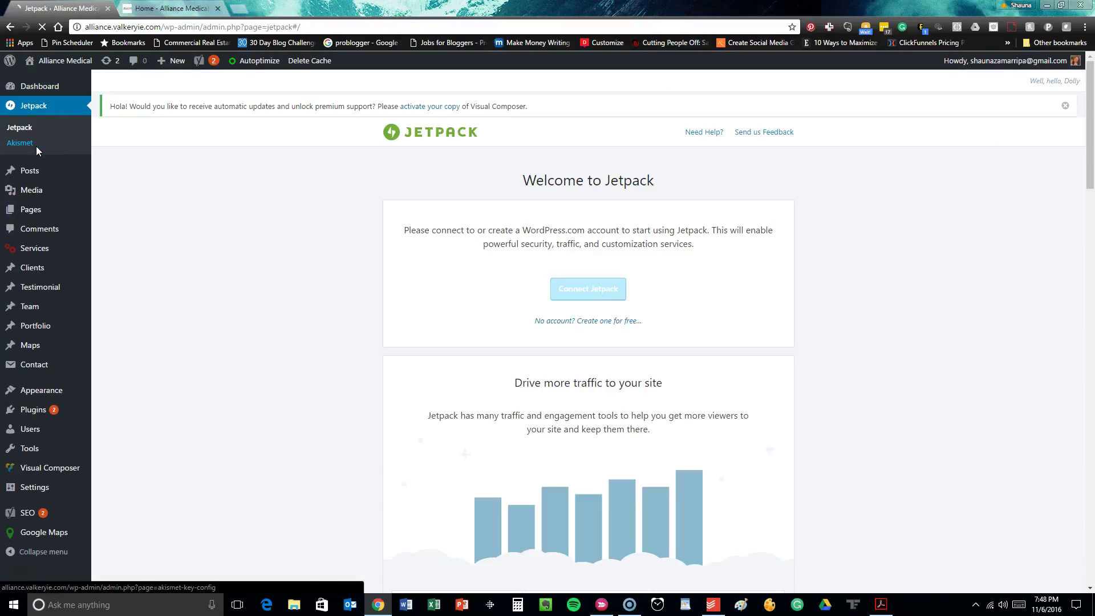
pyautogui.scroll(-1, 524, 204)
pyautogui.scroll(-15, 524, 204)
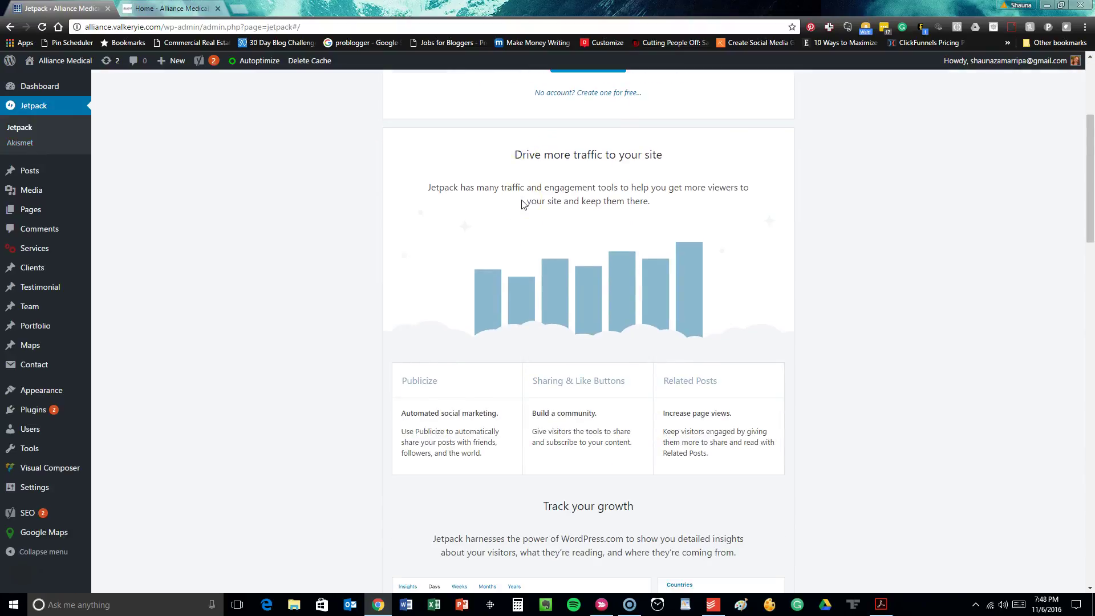
pyautogui.scroll(-12, 520, 215)
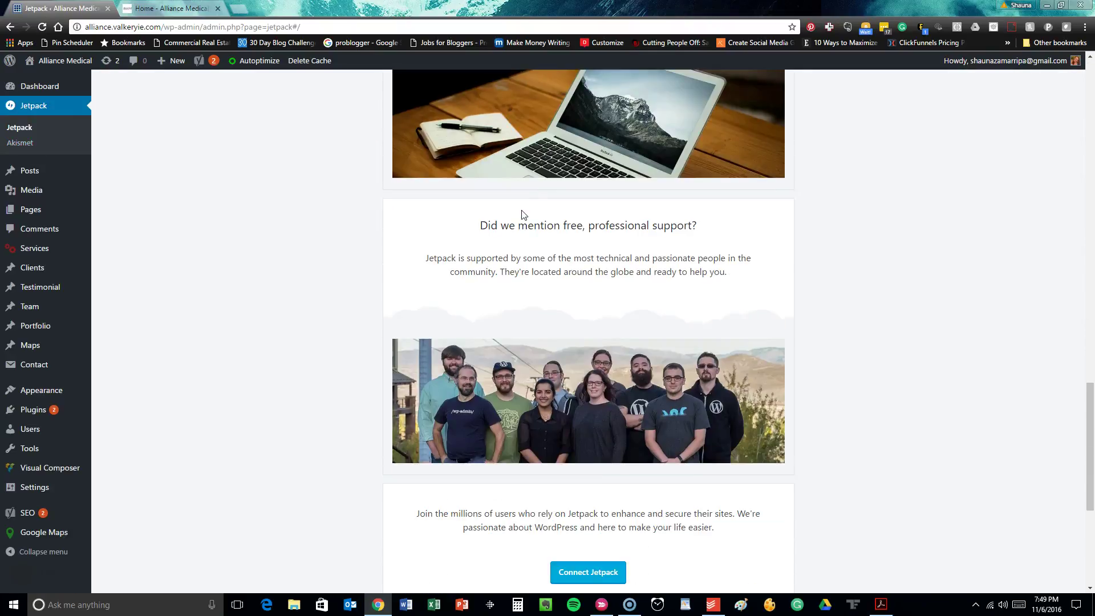
pyautogui.scroll(6, 533, 247)
pyautogui.scroll(20, 535, 250)
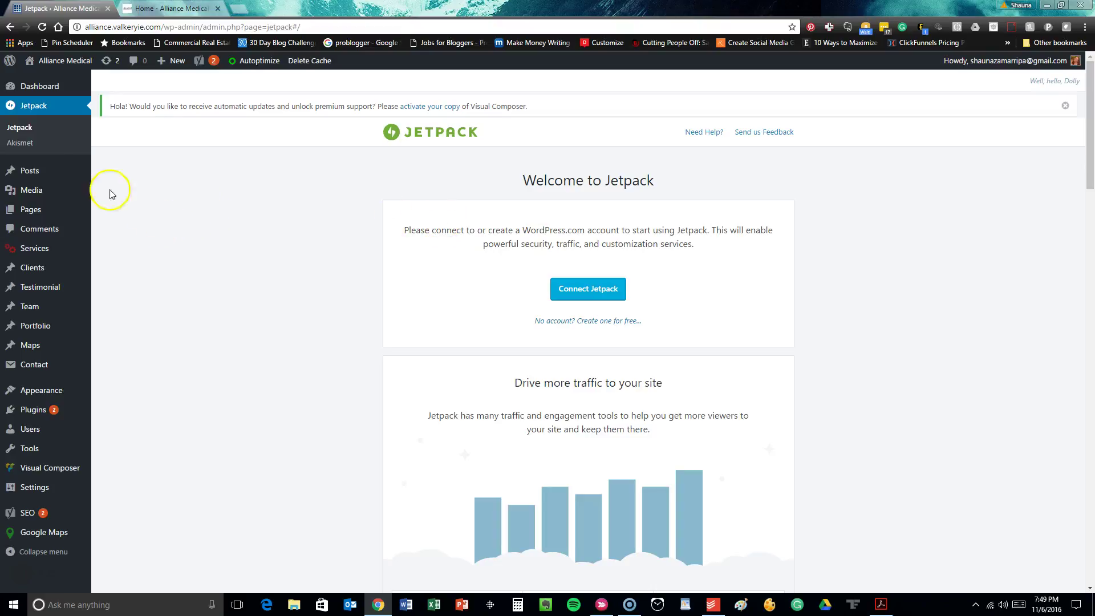
pyautogui.click(29, 145)
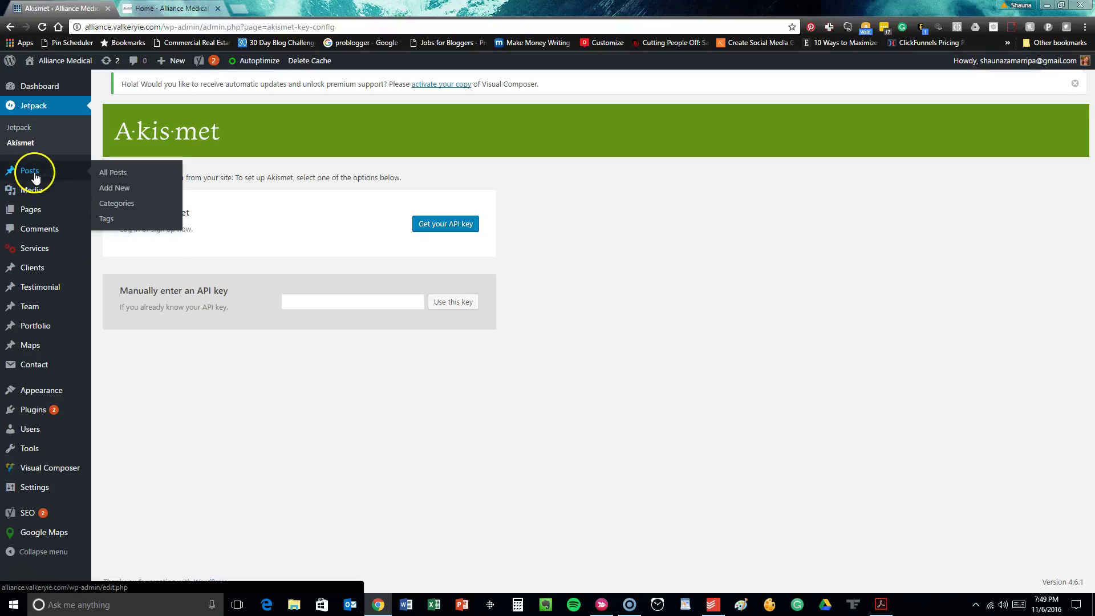
# - Browse the ten posts from Hello world! to Standart Post, then head to Media
pyautogui.click(35, 177)
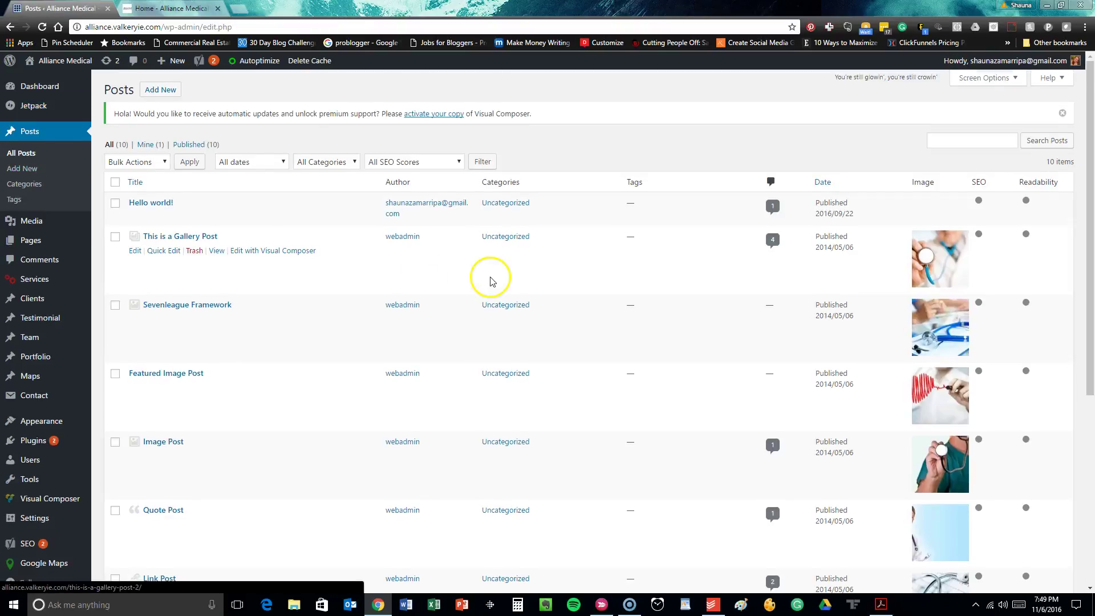
pyautogui.scroll(-5, 490, 281)
pyautogui.scroll(6, 491, 281)
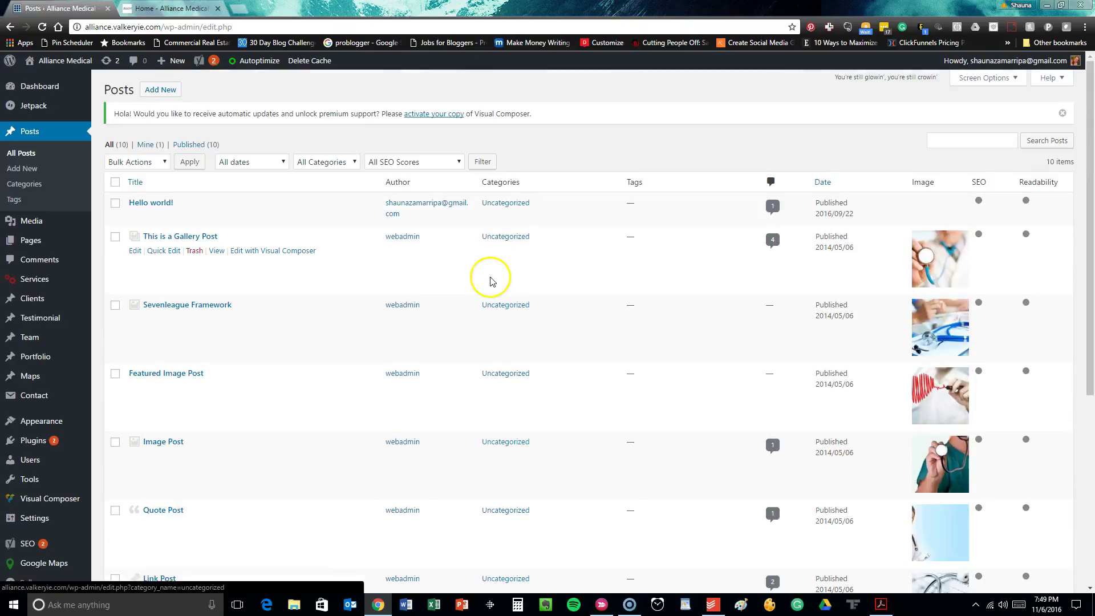
pyautogui.scroll(-2, 491, 281)
pyautogui.scroll(-4, 491, 281)
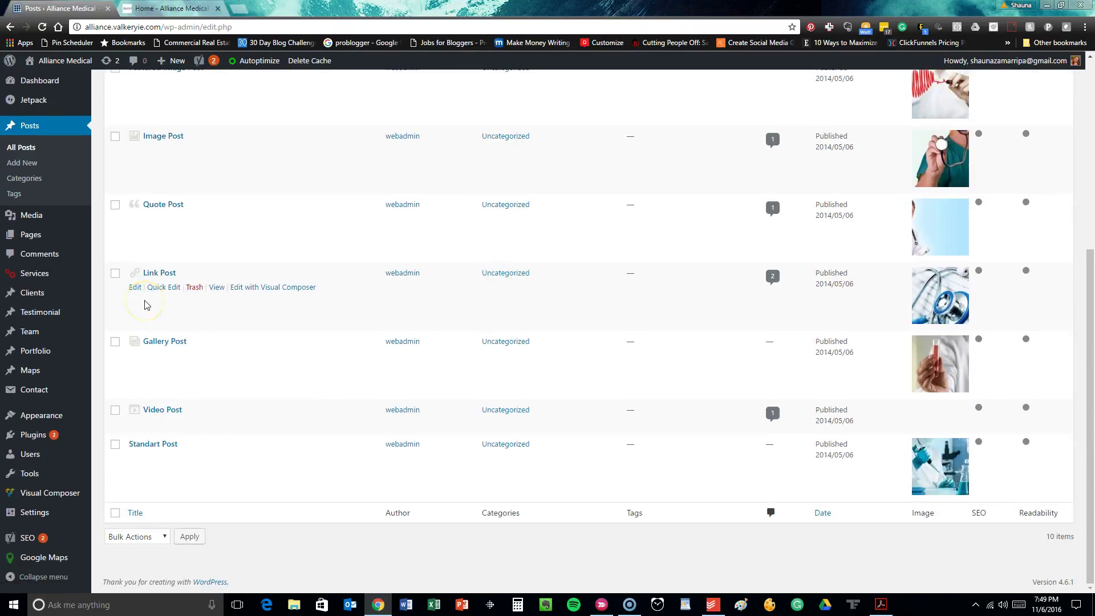
pyautogui.scroll(5, 160, 306)
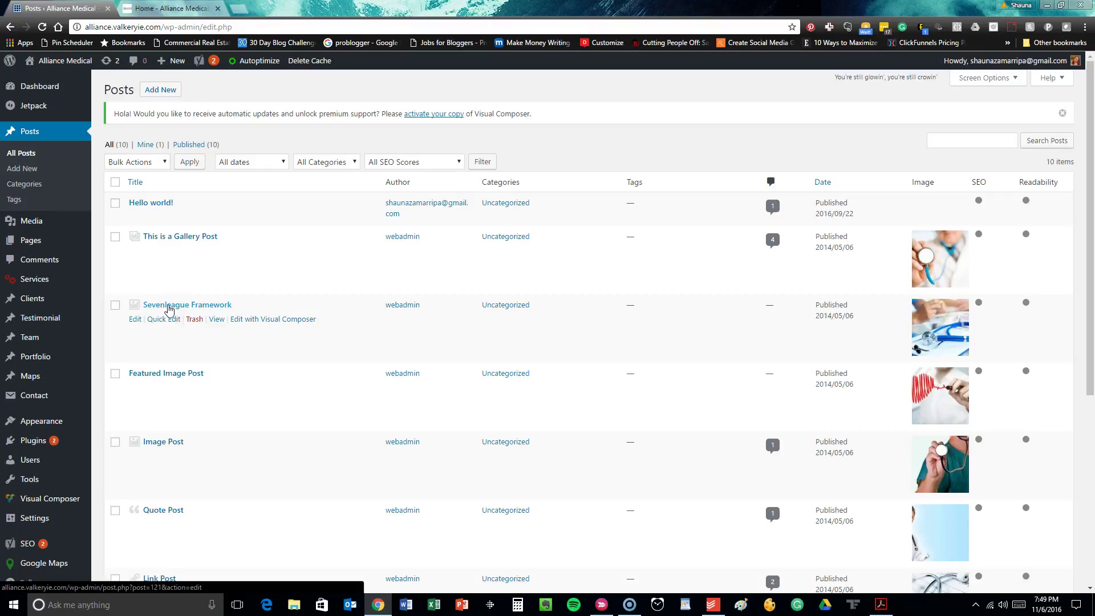
pyautogui.scroll(-5, 188, 315)
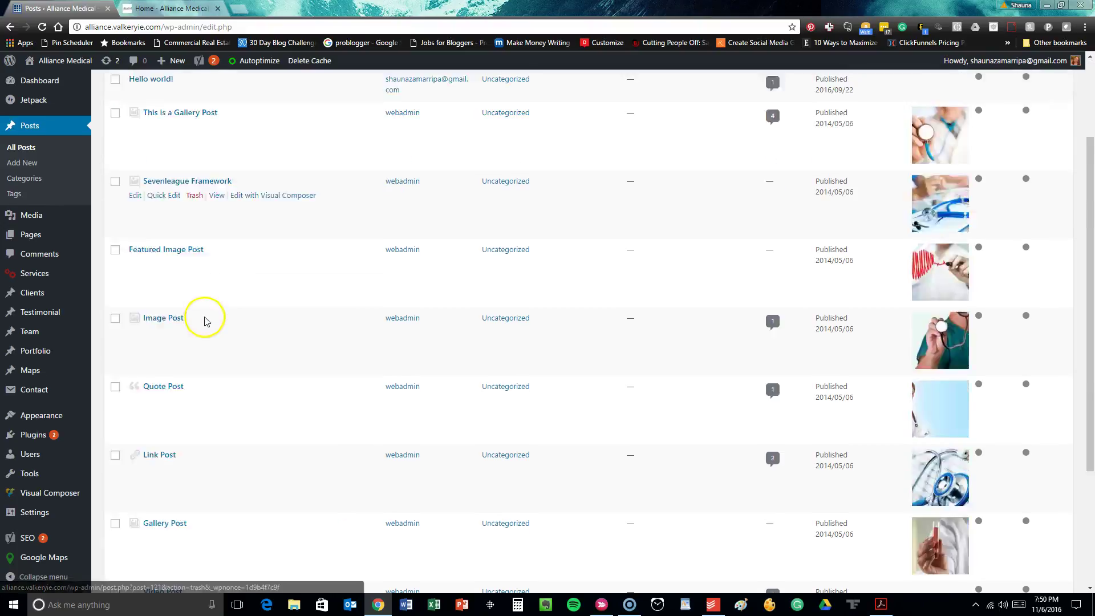
pyautogui.click(216, 285)
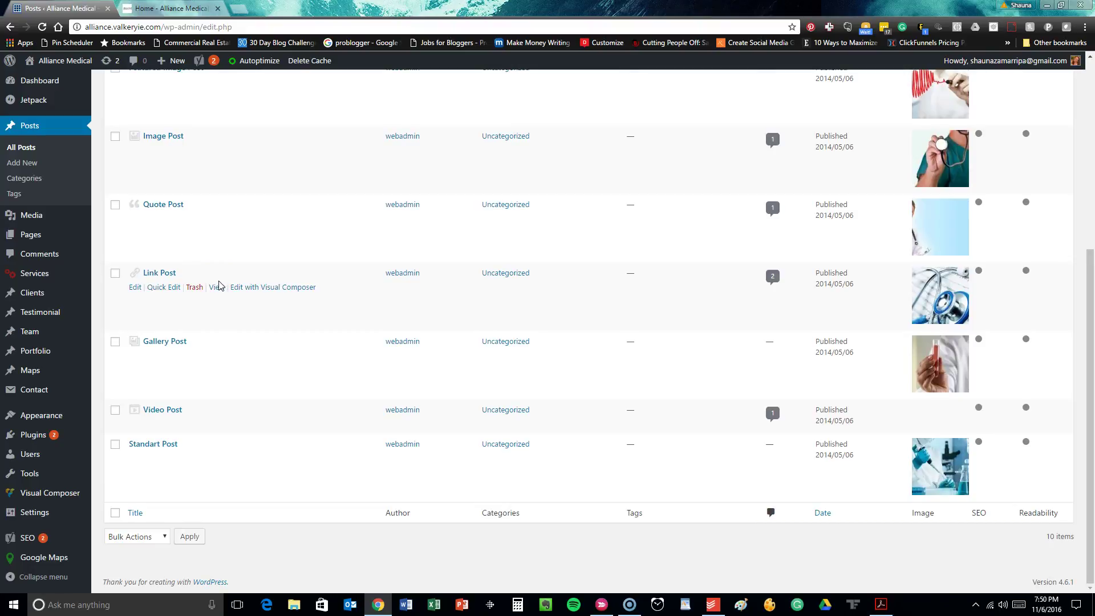
pyautogui.click(33, 216)
# - Scroll the Media Library grid of product photos and insurer logos, then head to Pages
pyautogui.click(37, 219)
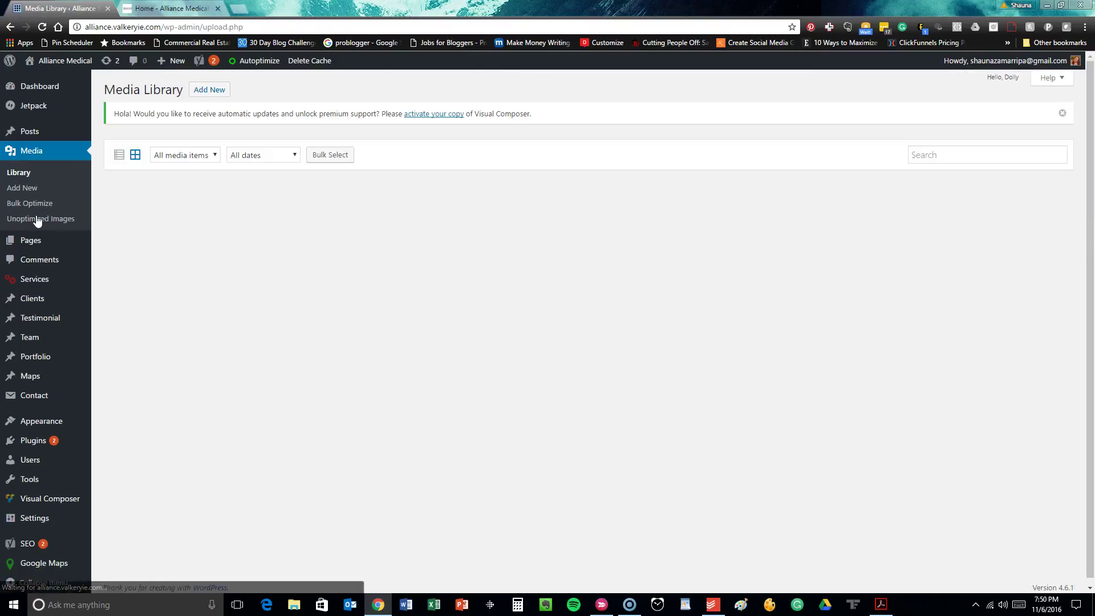
pyautogui.click(461, 330)
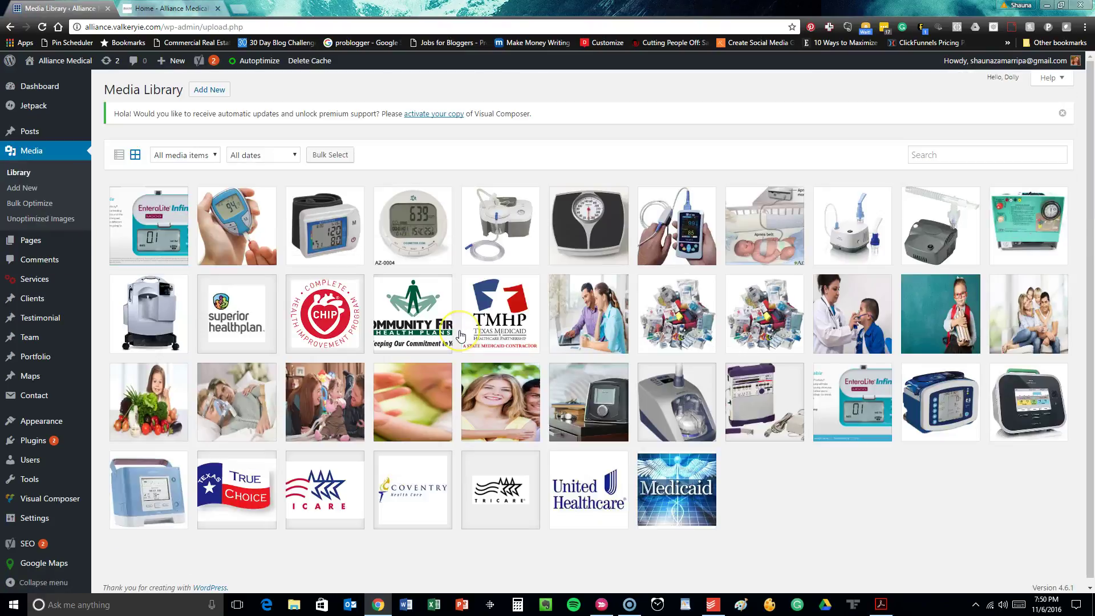
pyautogui.scroll(-1, 461, 335)
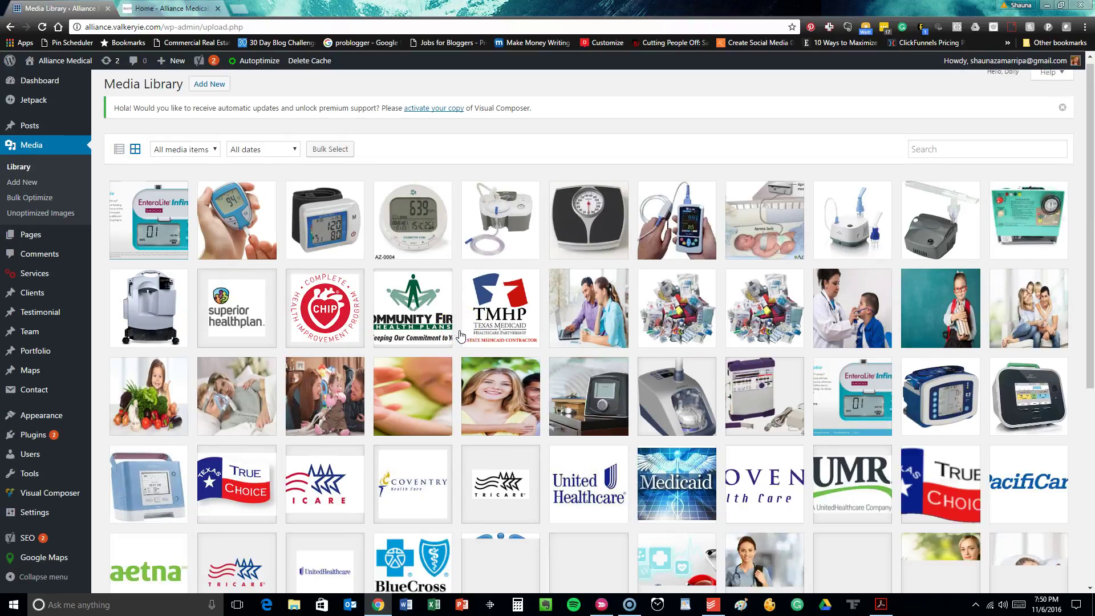
pyautogui.click(951, 451)
pyautogui.scroll(-10, 951, 451)
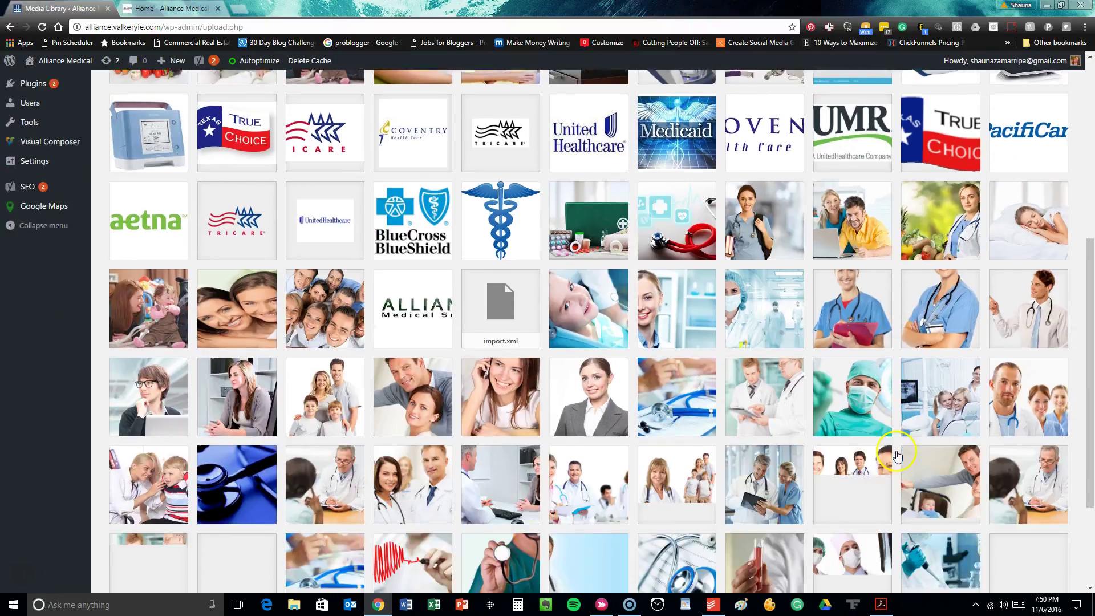
pyautogui.scroll(10, 897, 456)
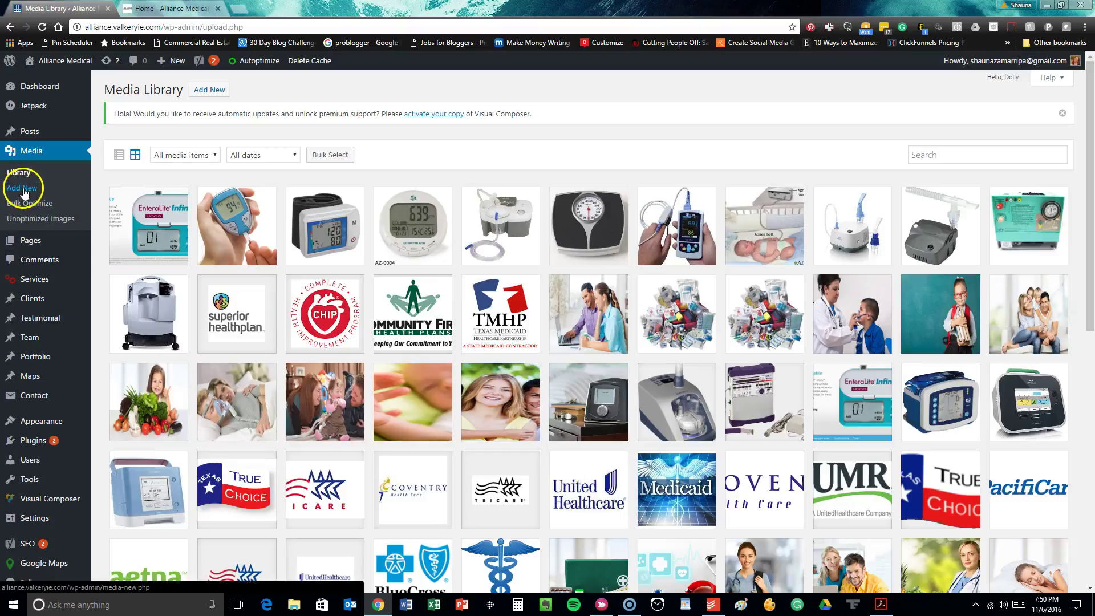
pyautogui.click(48, 206)
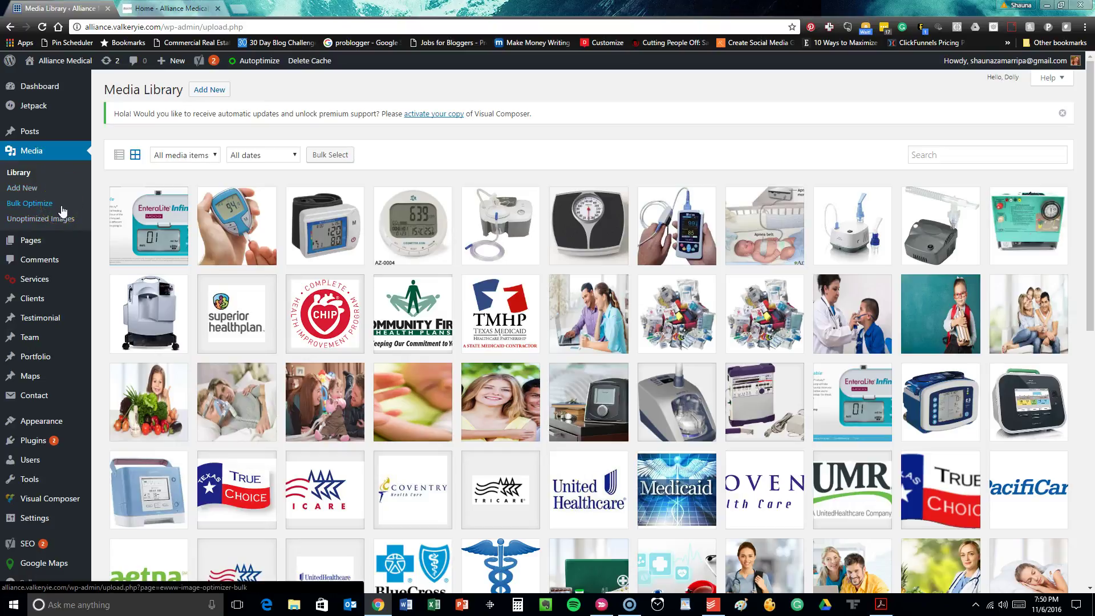
pyautogui.click(45, 249)
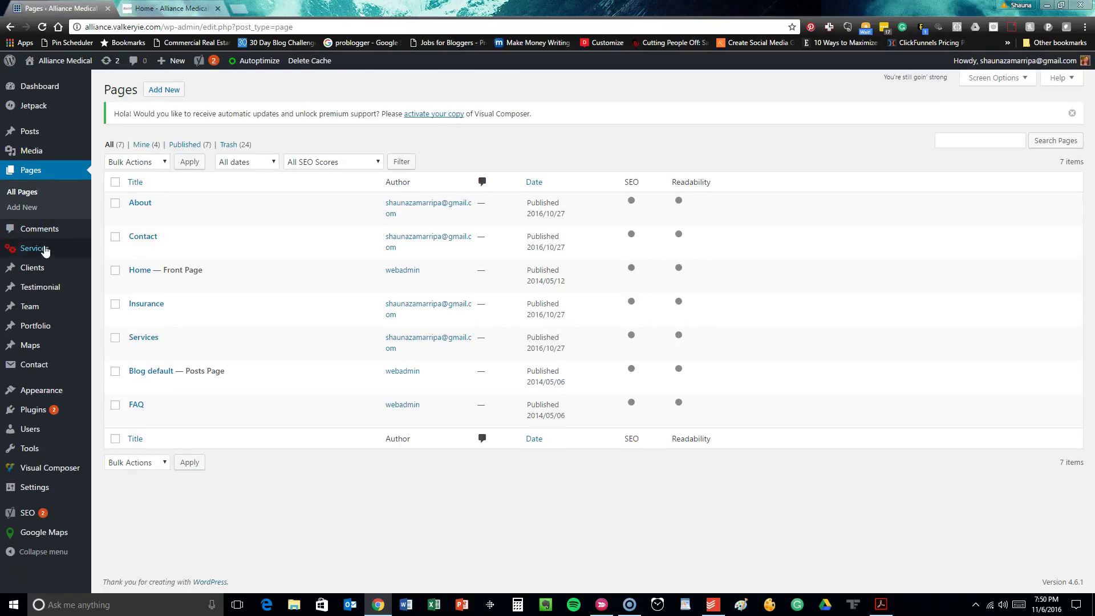
# - Look over the seven pages, including About, Contact, Insurance and FAQ, then go to Comments
pyautogui.moveTo(154, 416)
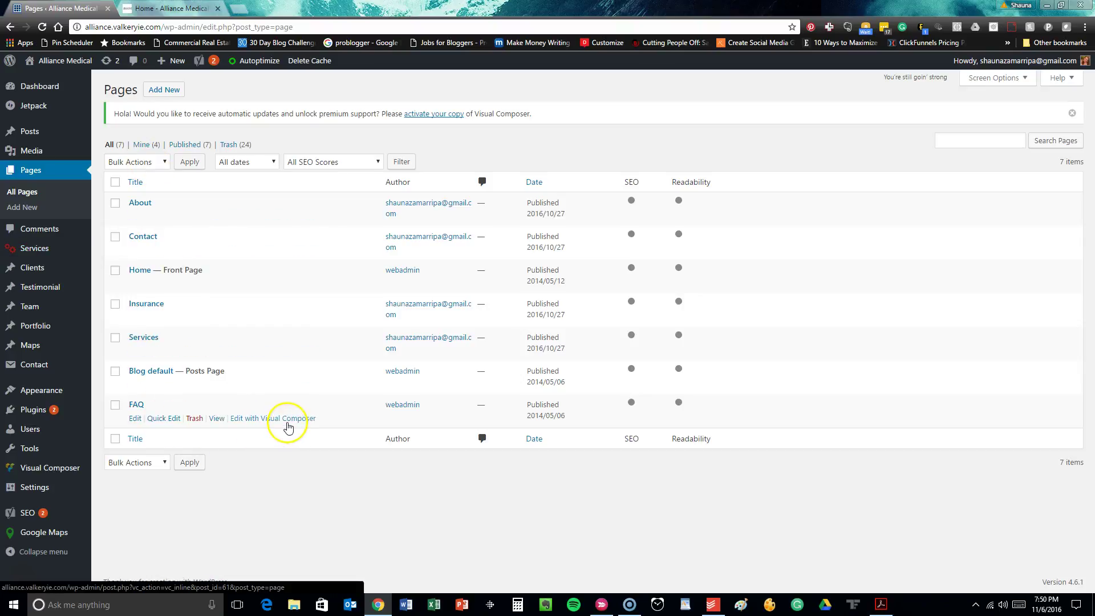
pyautogui.moveTo(264, 388)
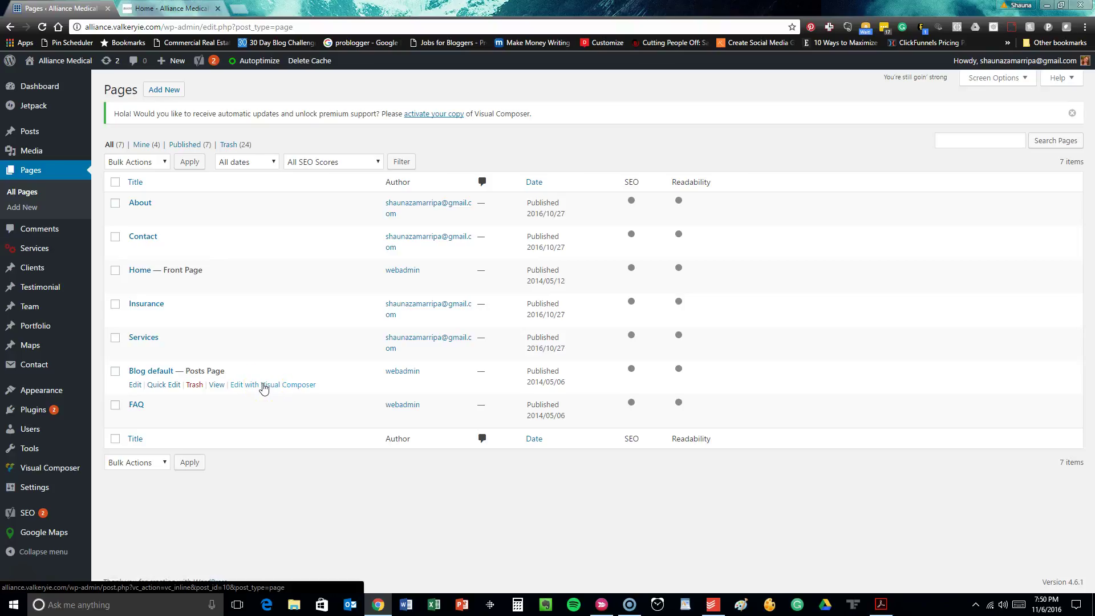
pyautogui.moveTo(215, 399)
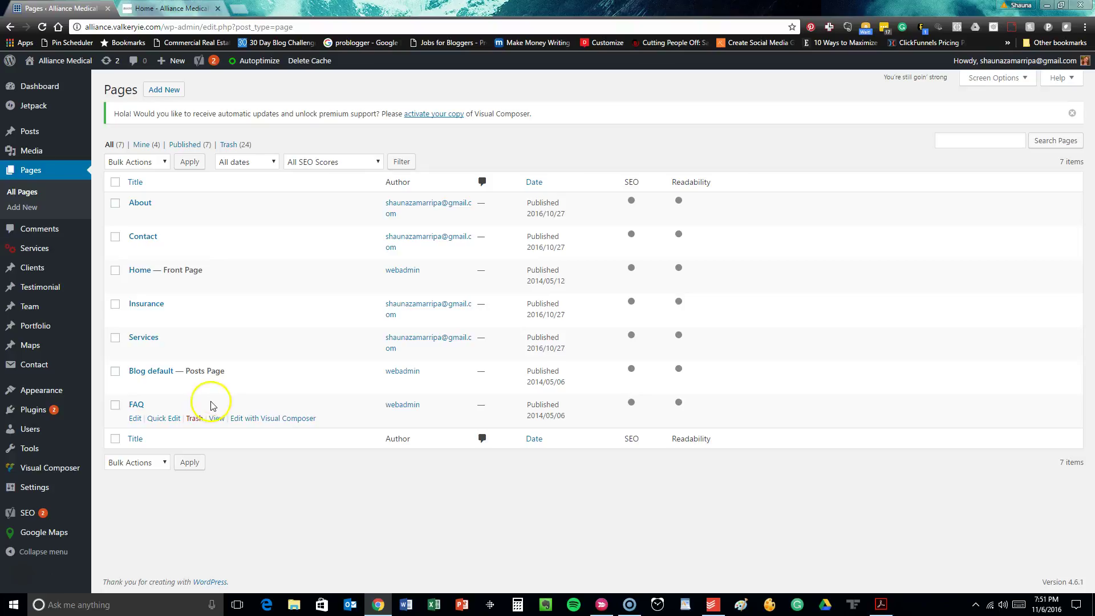
pyautogui.click(62, 230)
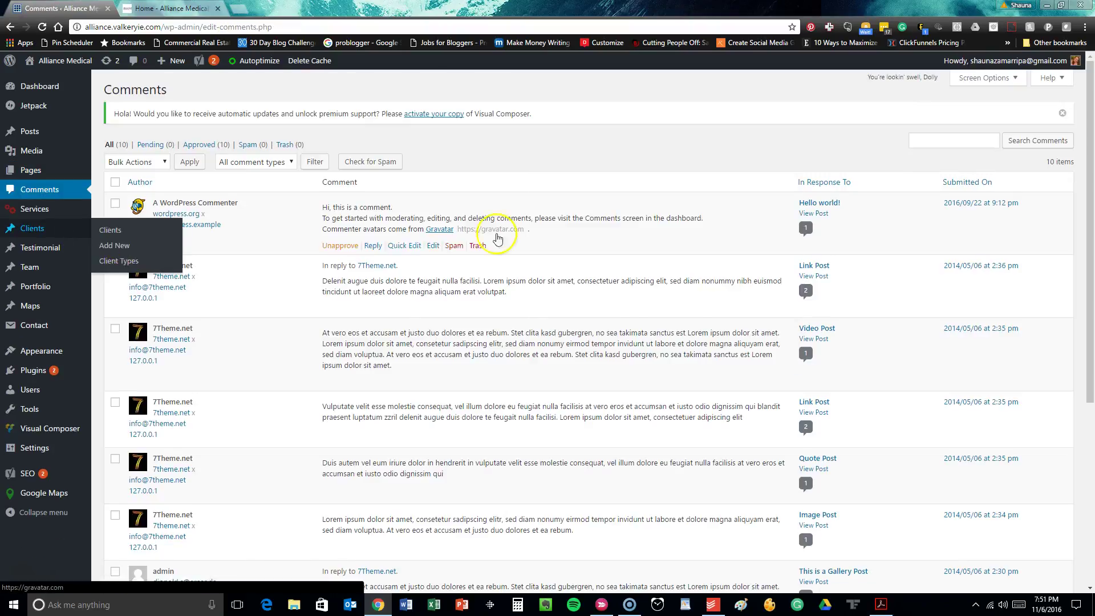
# - Scroll through the 10 approved comments, then head back to Pages
pyautogui.moveTo(337, 232)
pyautogui.scroll(-5, 337, 233)
pyautogui.scroll(5, 337, 233)
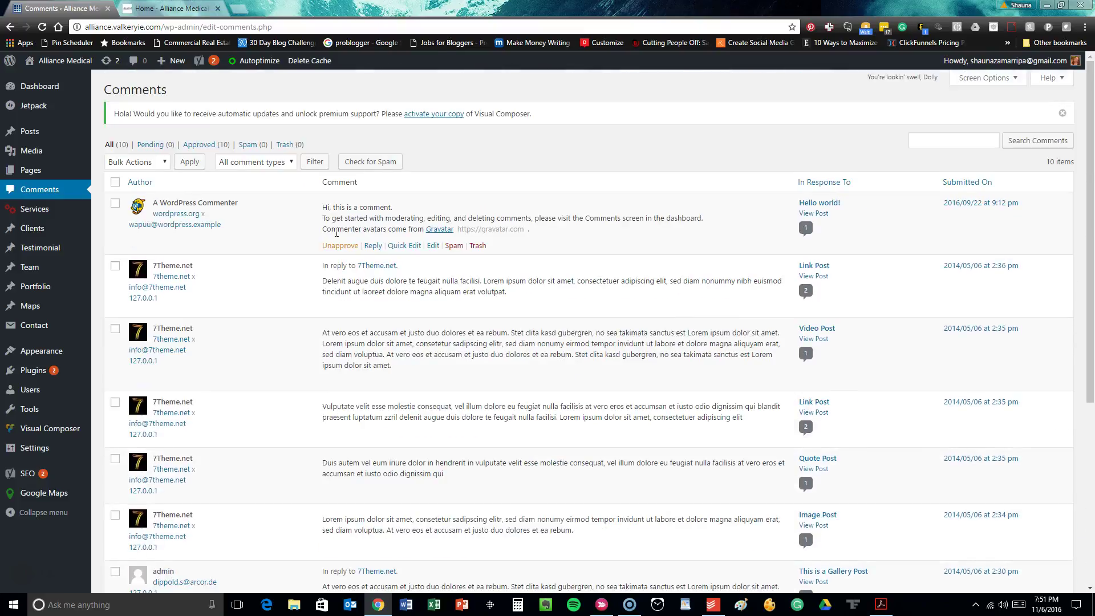
pyautogui.scroll(-5, 342, 232)
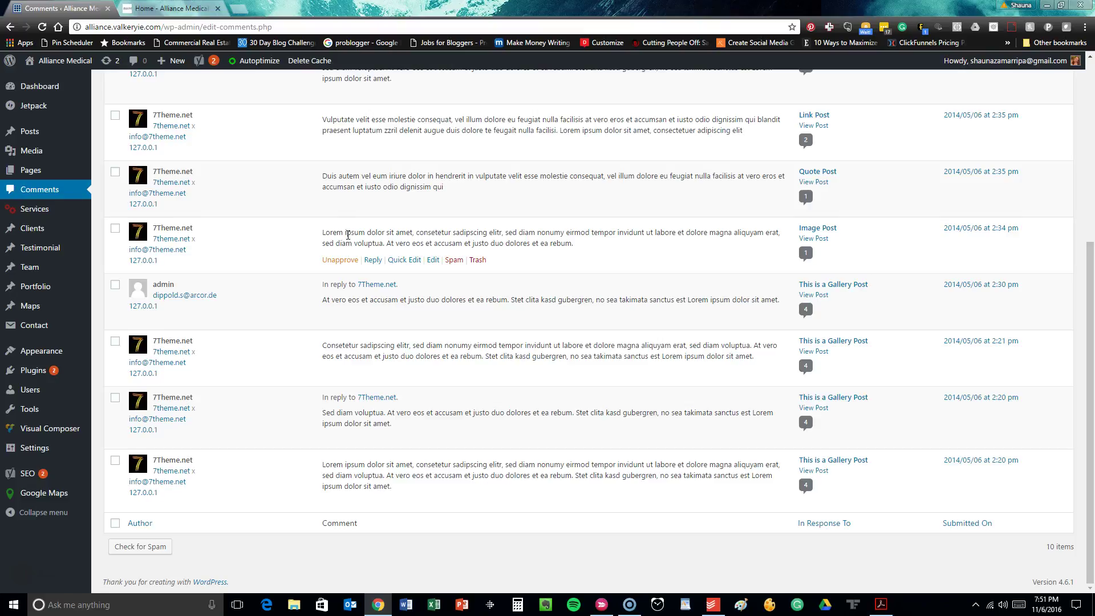
pyautogui.scroll(5, 348, 234)
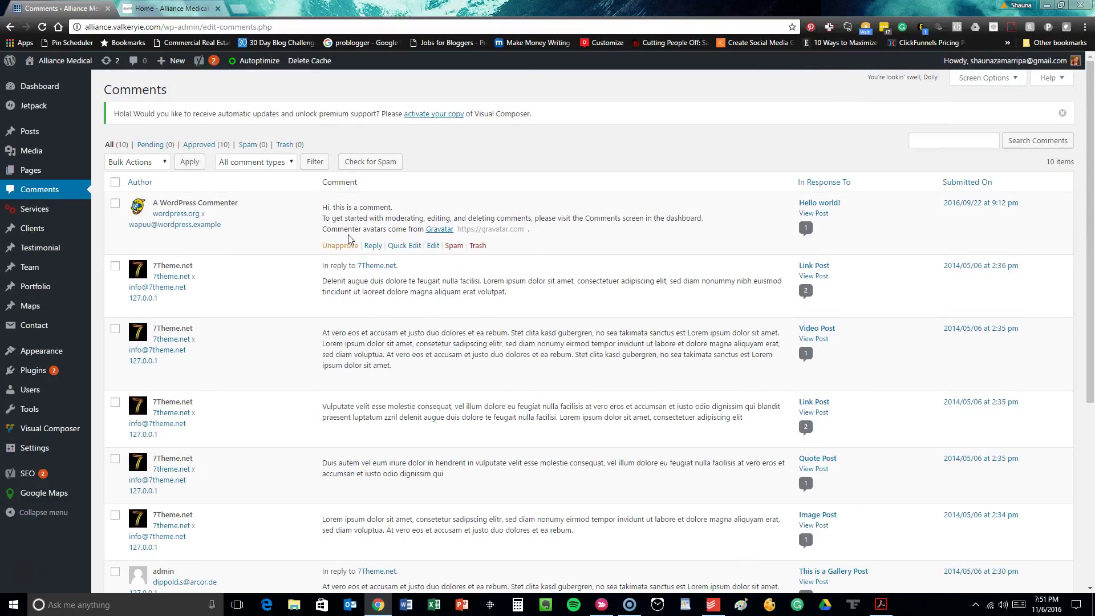
pyautogui.click(20, 176)
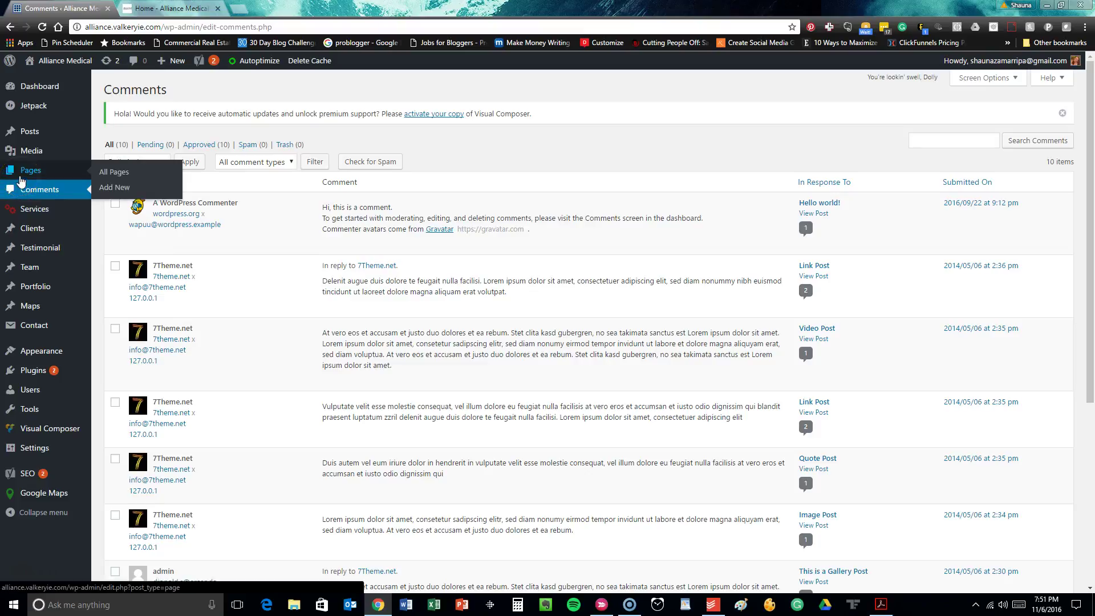
# - Open the Pages list and start editing the About page
pyautogui.click(21, 179)
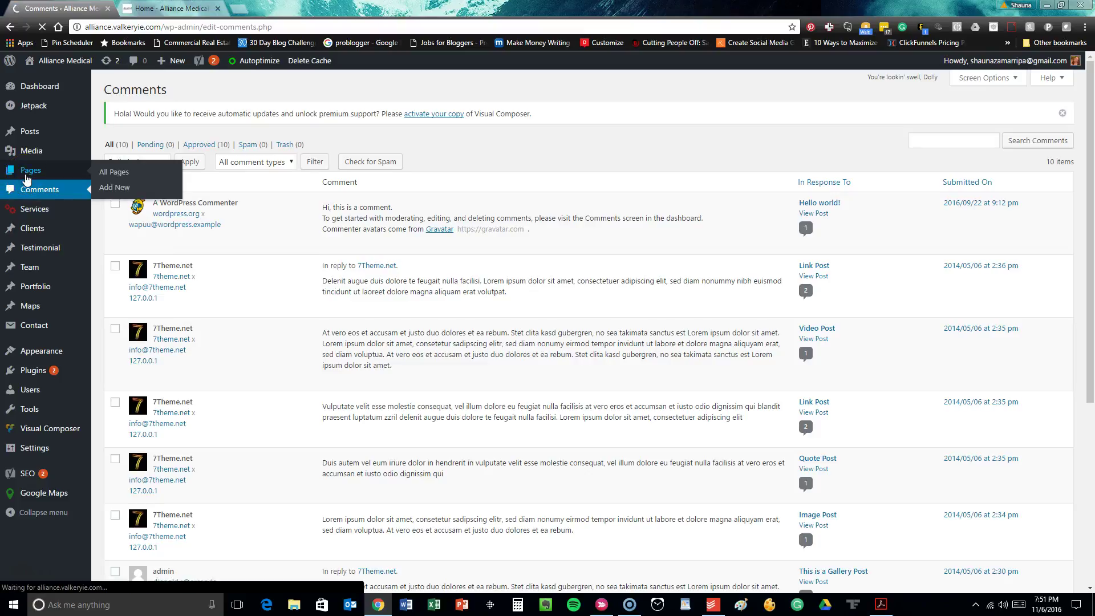
pyautogui.click(63, 220)
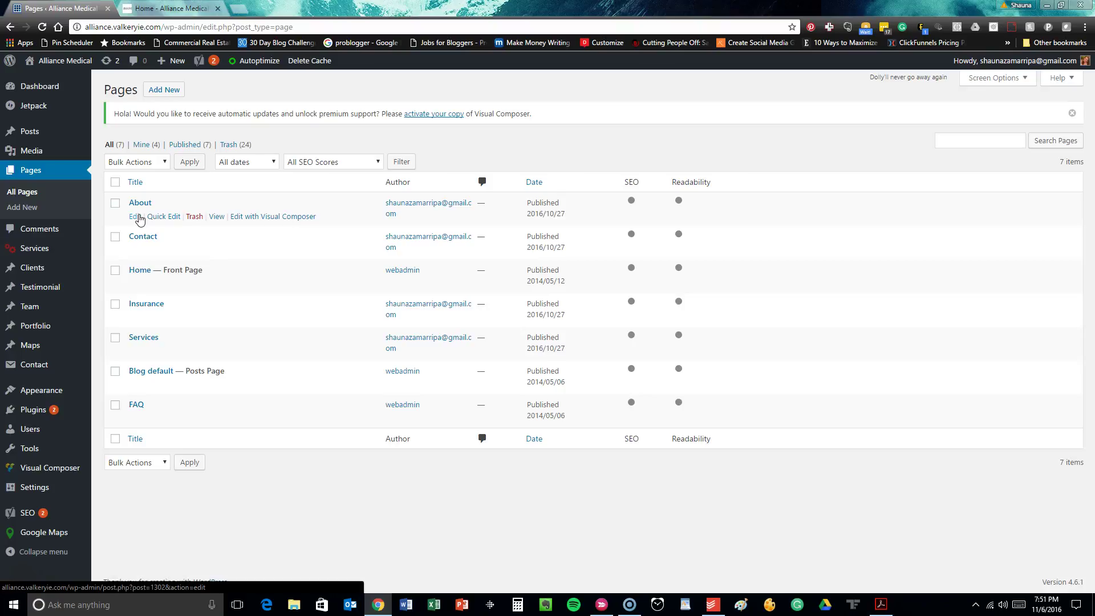
pyautogui.click(281, 217)
pyautogui.click(138, 219)
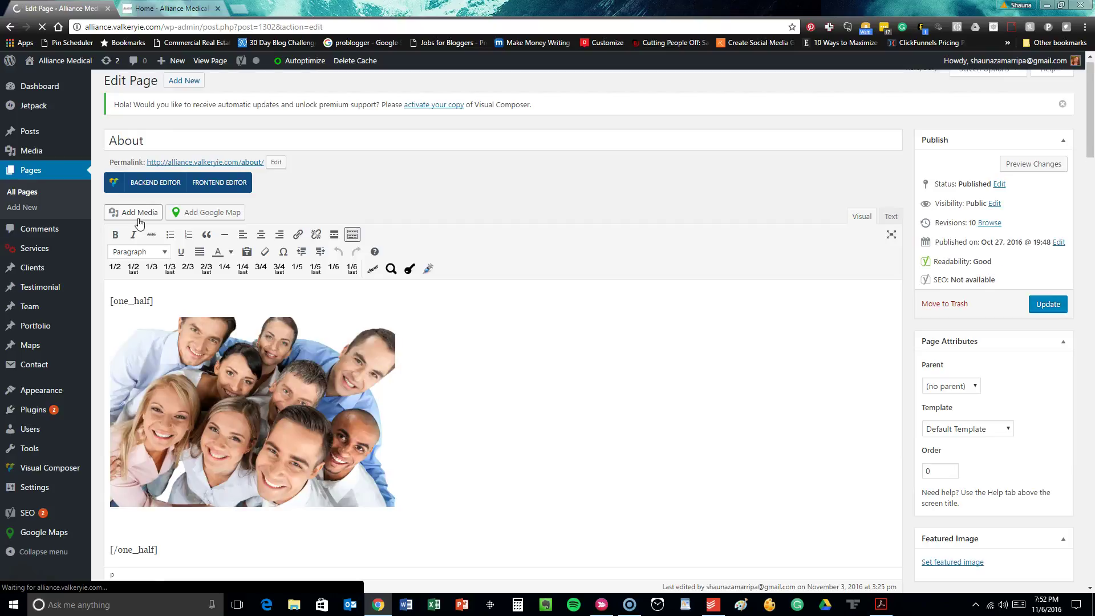
# - Scroll the About page content down to the Send Us a Message shortcode, then open Services
pyautogui.click(225, 299)
pyautogui.click(98, 308)
pyautogui.scroll(-4, 194, 295)
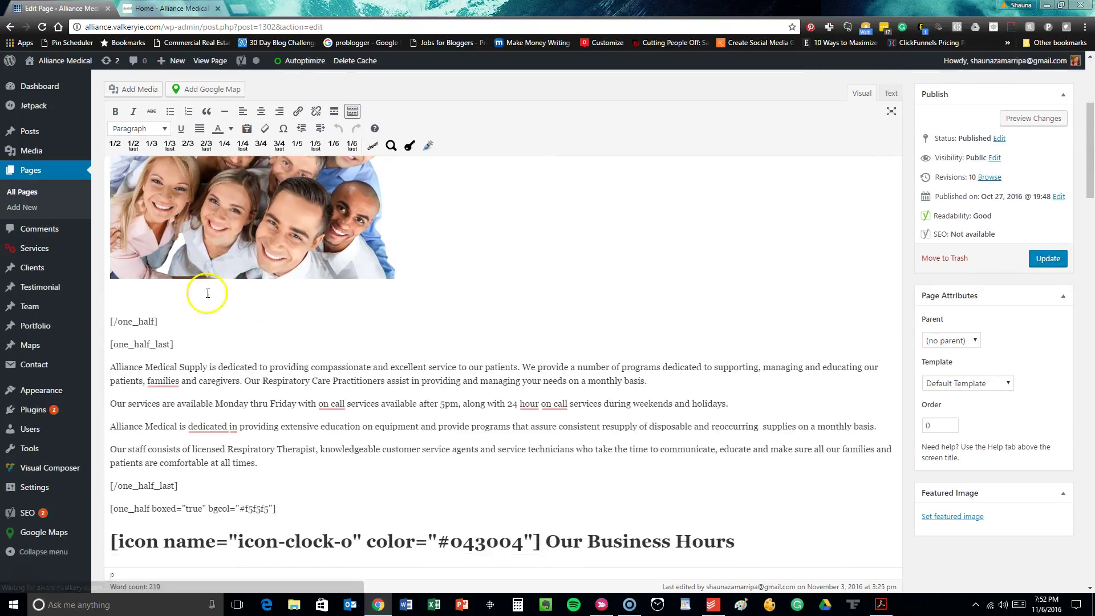
pyautogui.scroll(-3, 211, 285)
pyautogui.scroll(-2, 138, 265)
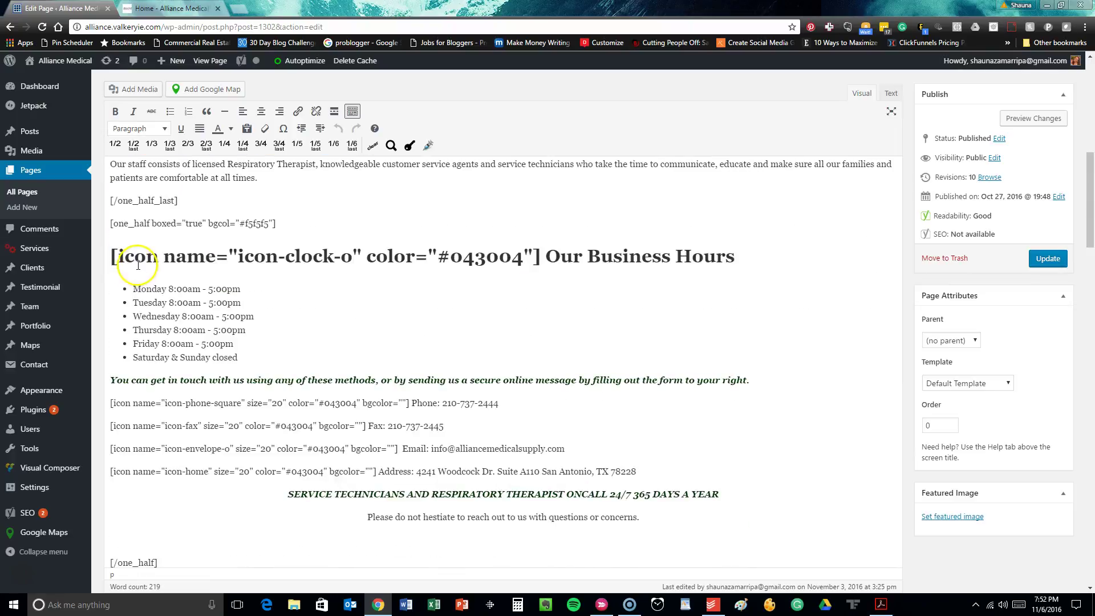
pyautogui.scroll(-3, 224, 234)
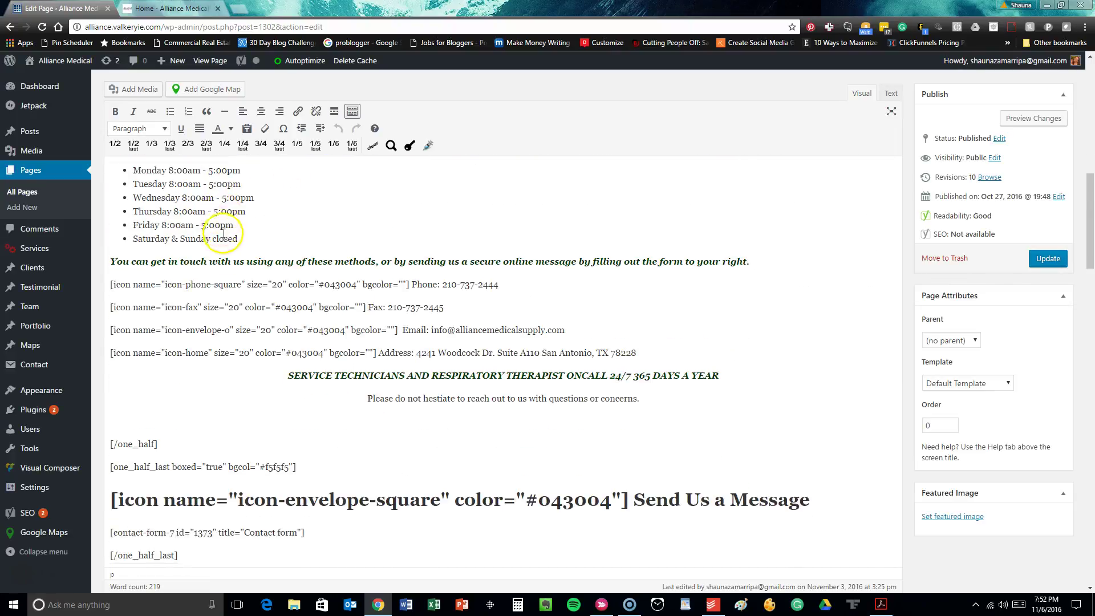
pyautogui.scroll(-2, 223, 234)
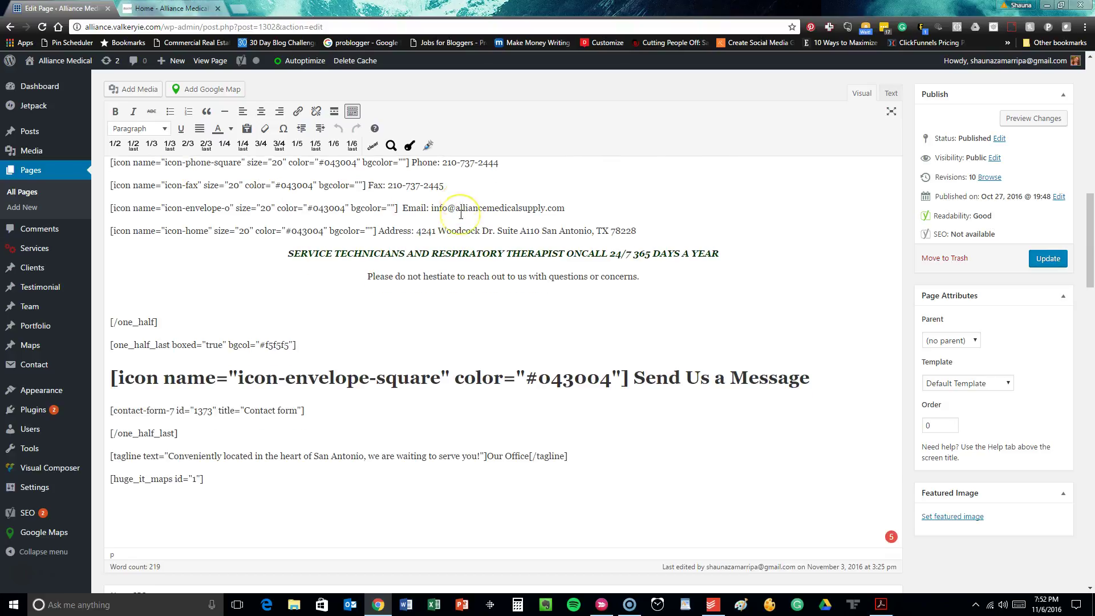
pyautogui.scroll(-7, 461, 214)
pyautogui.scroll(4, 461, 215)
pyautogui.scroll(2, 461, 214)
pyautogui.click(461, 219)
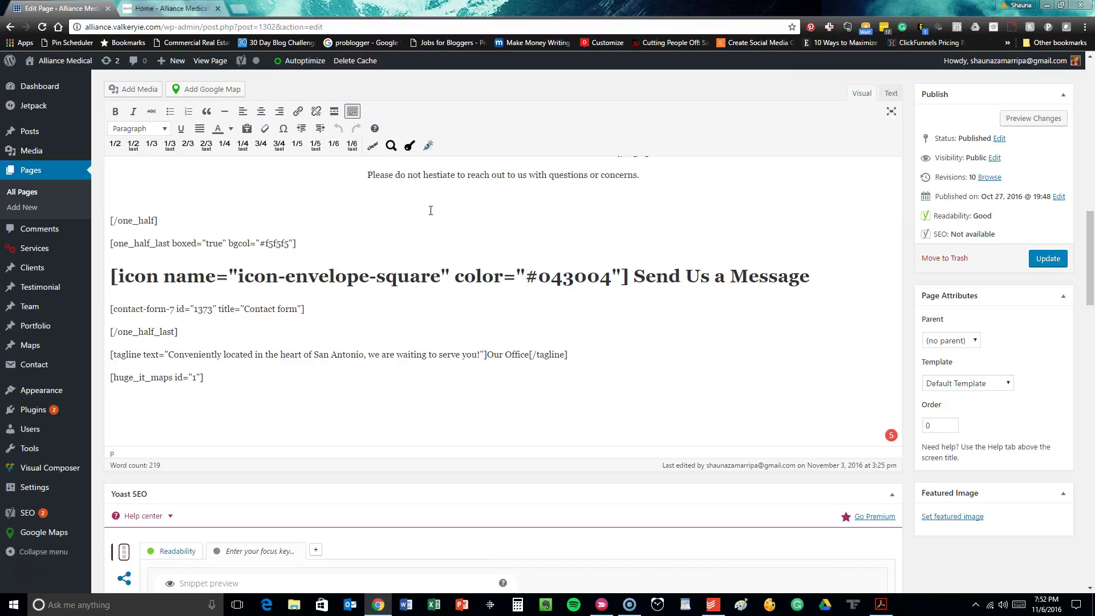
pyautogui.click(54, 248)
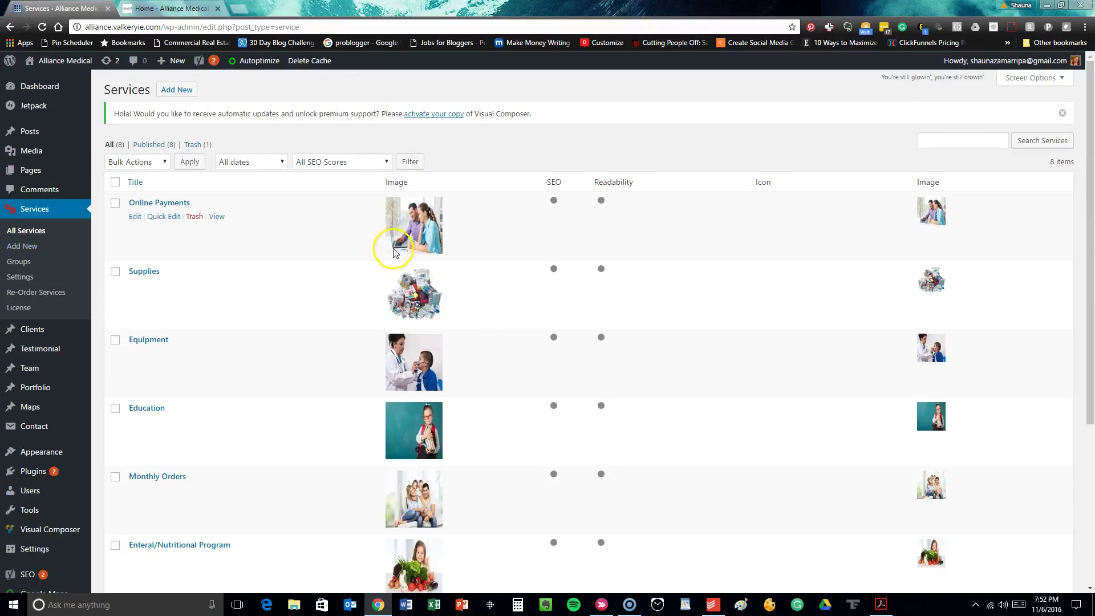
# - Open the Online Payments service for editing, then return to All Services
pyautogui.scroll(-5, 377, 248)
pyautogui.scroll(5, 368, 253)
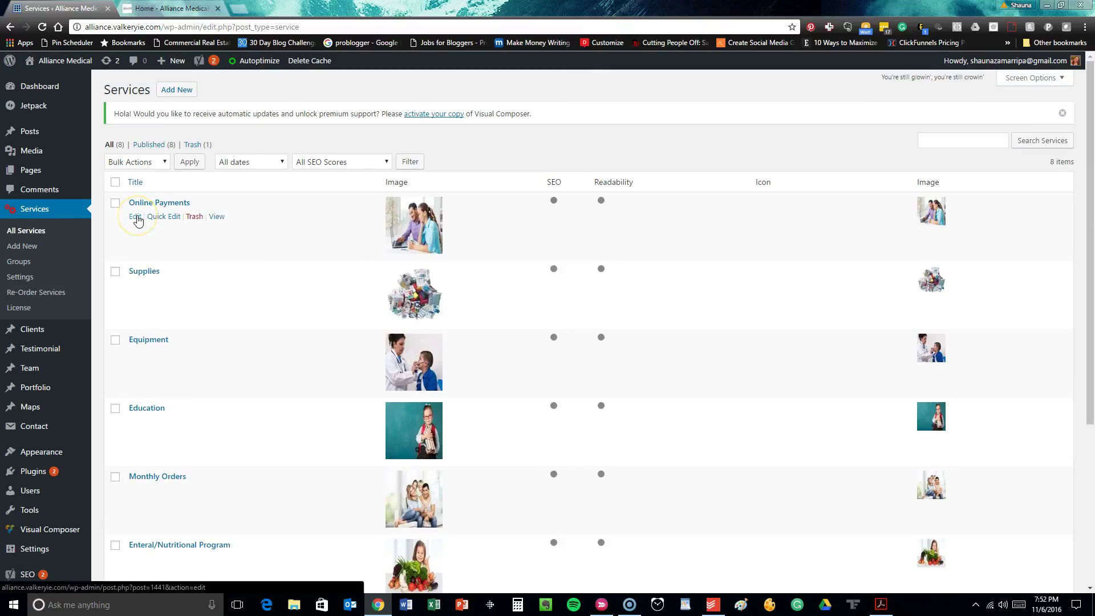
pyautogui.click(136, 216)
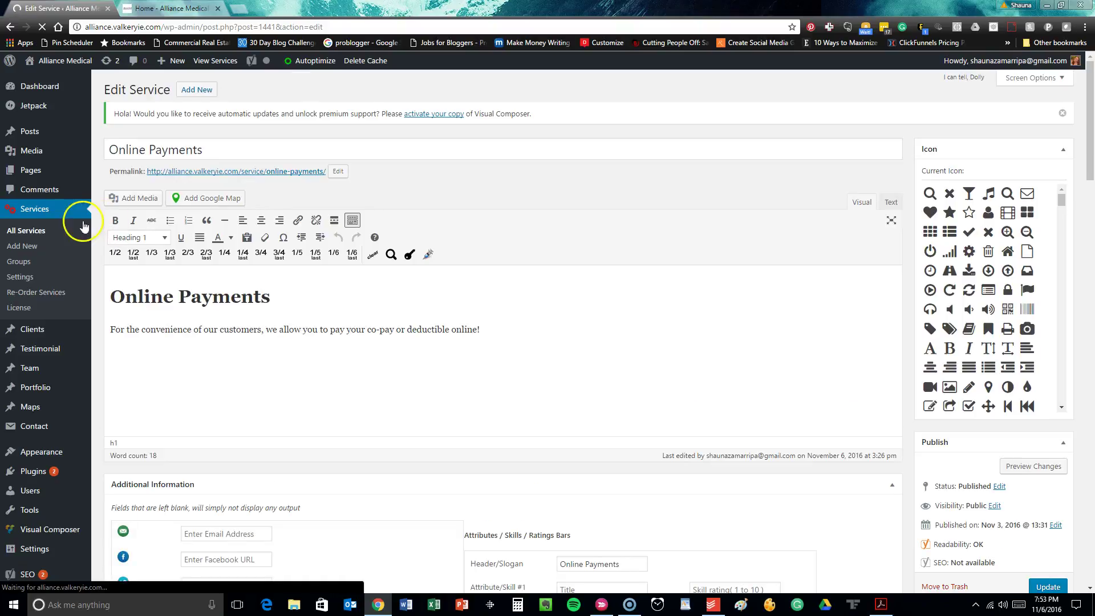
pyautogui.click(12, 231)
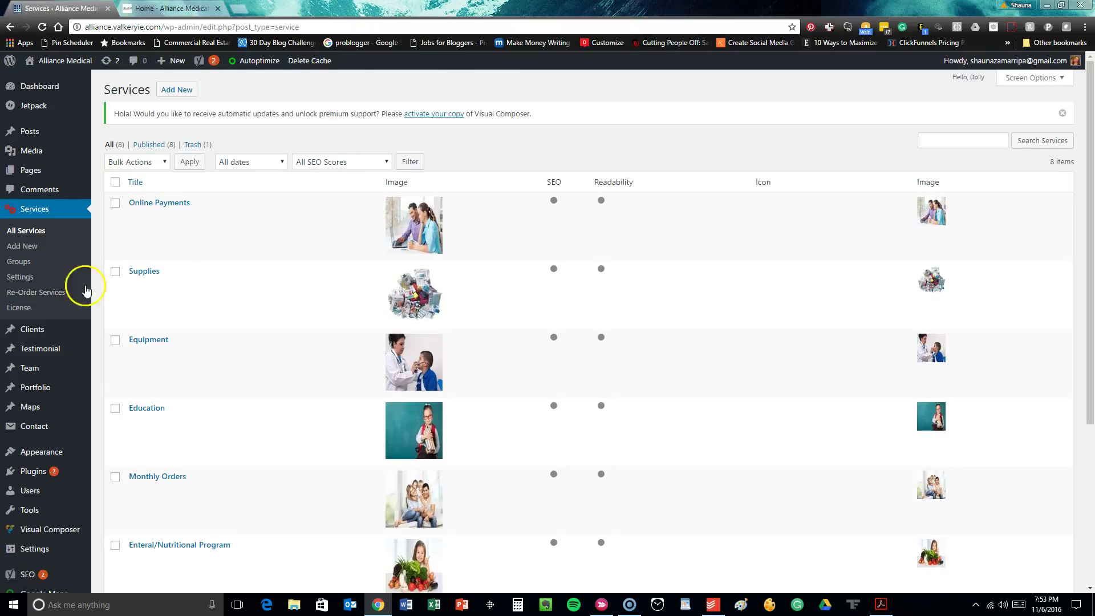
# - Edit Ventilator Program and review its Trilogy and Pulmonetics LTV accordion shortcodes
pyautogui.scroll(-5, 113, 307)
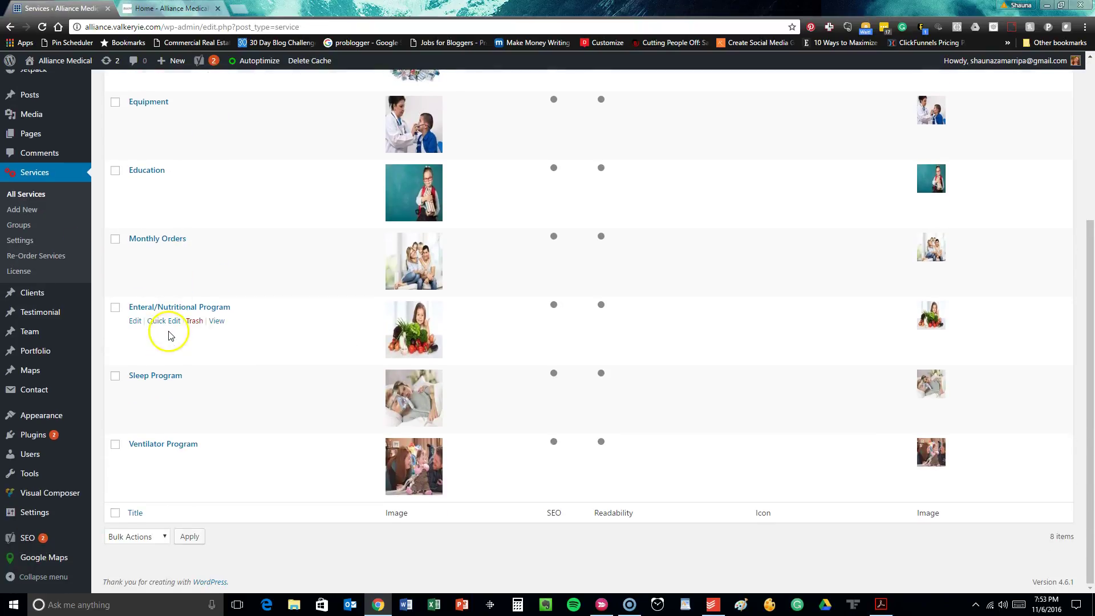
pyautogui.click(136, 460)
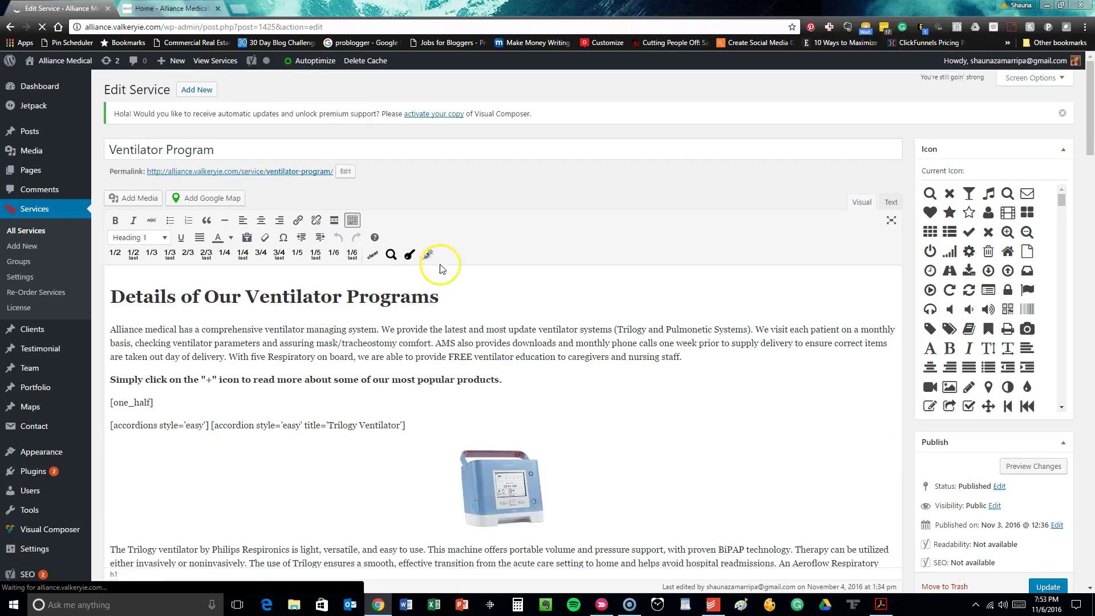
pyautogui.scroll(-2, 289, 325)
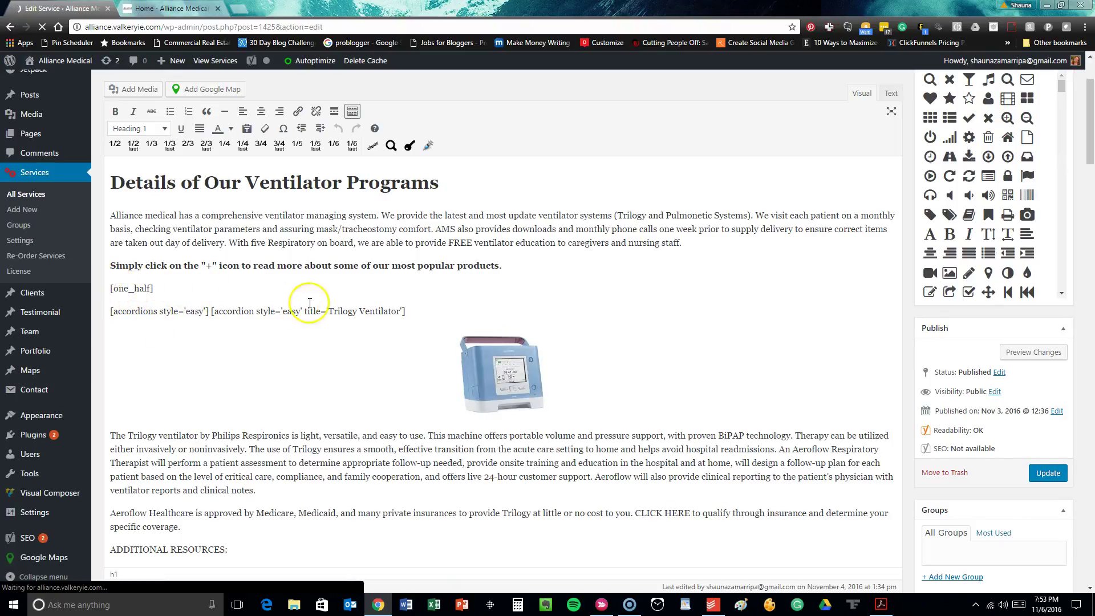
pyautogui.scroll(-5, 221, 325)
pyautogui.scroll(-1, 221, 326)
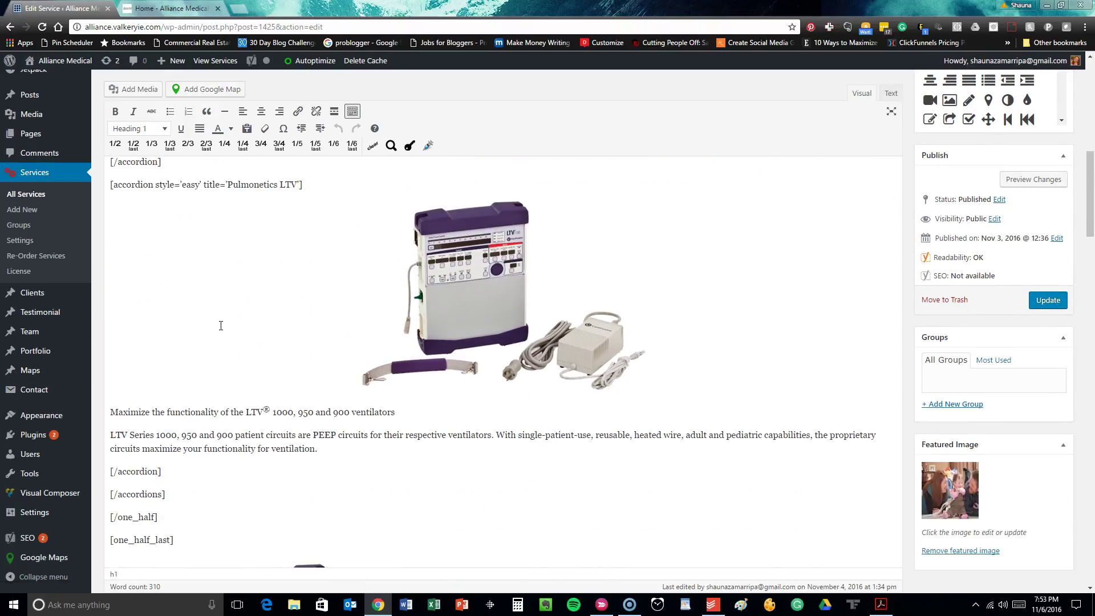
pyautogui.scroll(-5, 220, 326)
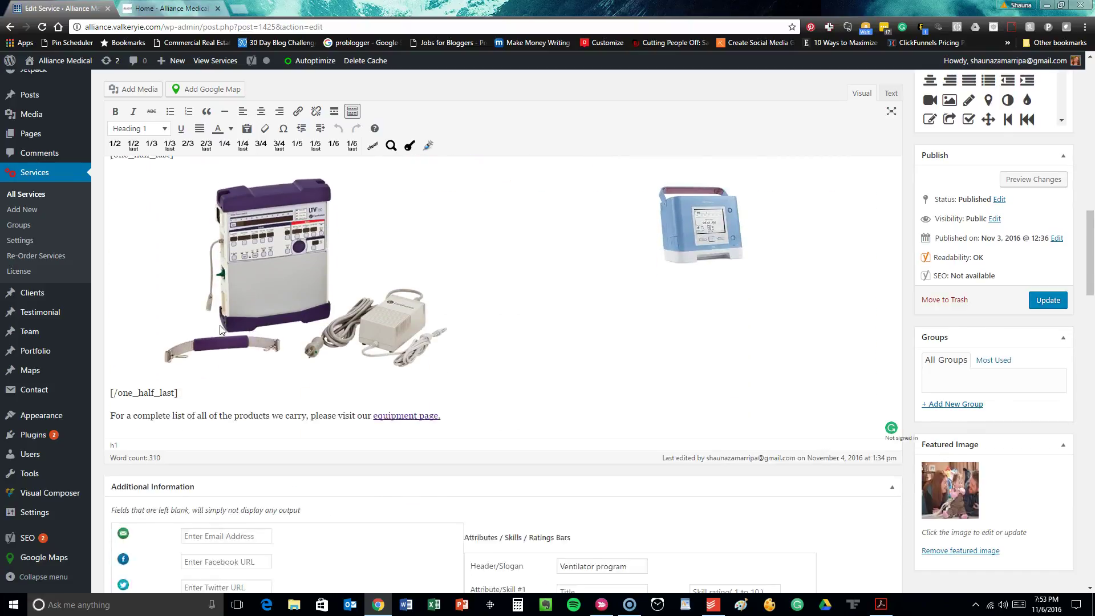
pyautogui.scroll(5, 220, 325)
pyautogui.scroll(10, 221, 325)
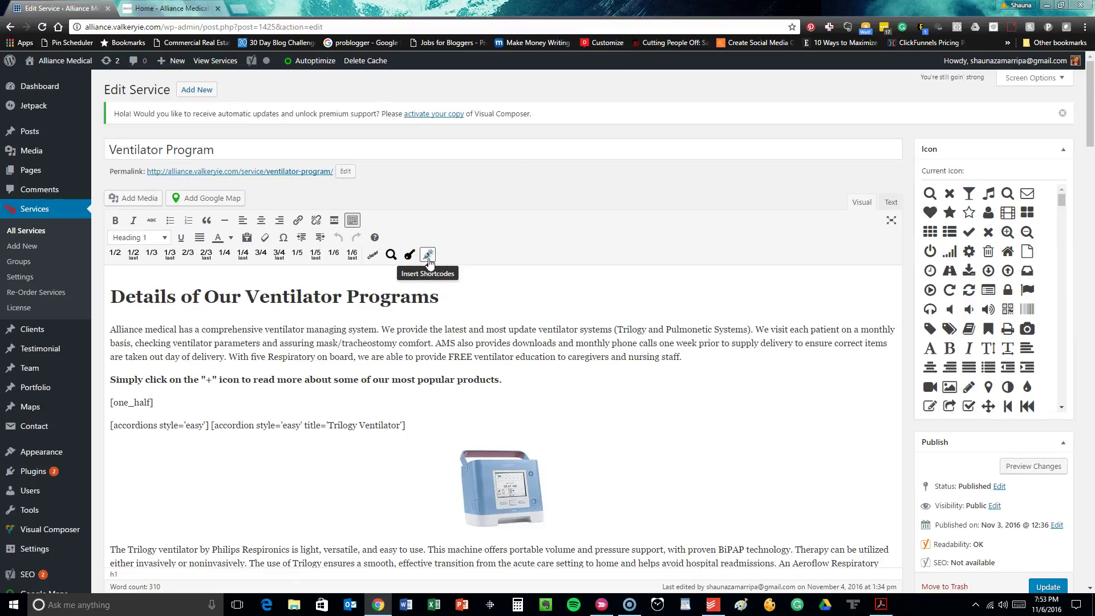
pyautogui.click(429, 261)
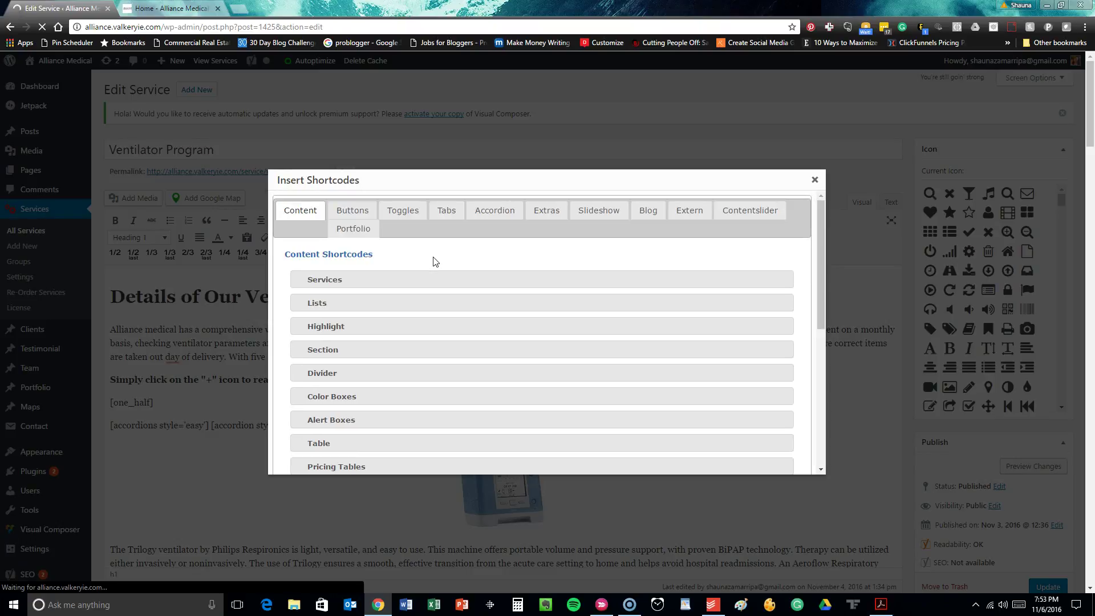
pyautogui.scroll(-3, 435, 261)
pyautogui.click(324, 364)
pyautogui.scroll(-2, 328, 364)
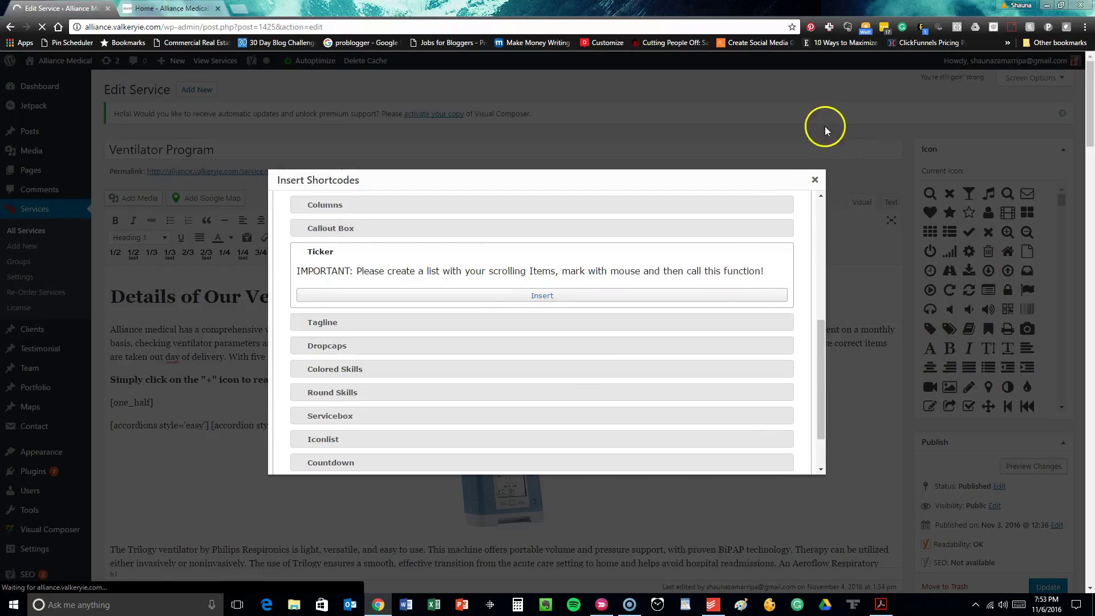
pyautogui.click(815, 181)
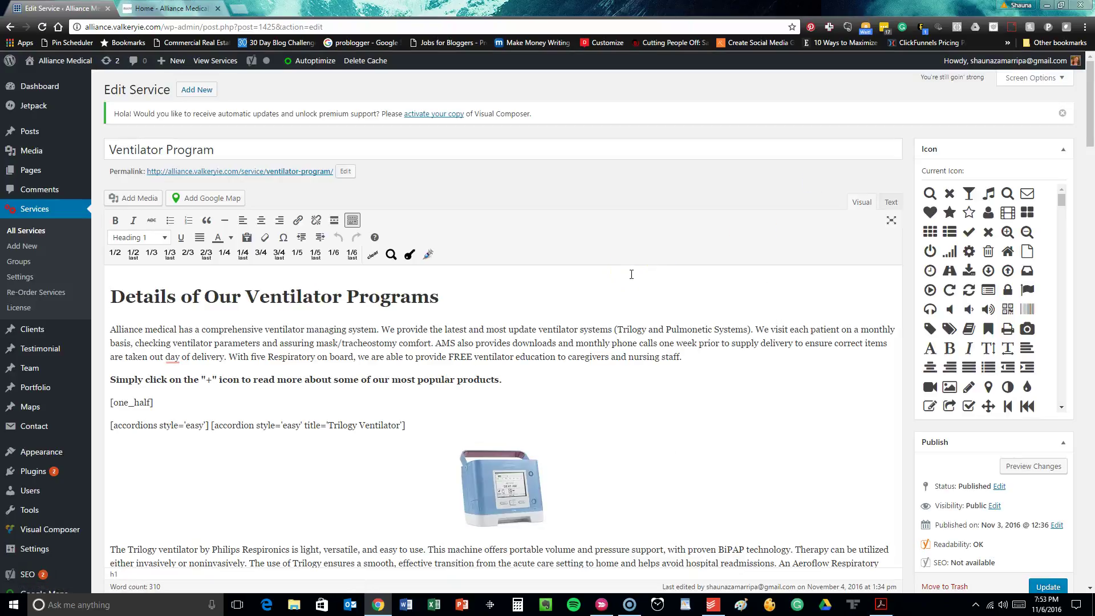
# - Leave the service editor for the Clients section, confirming the browser's leave prompt
pyautogui.click(65, 338)
pyautogui.click(205, 287)
pyautogui.click(607, 92)
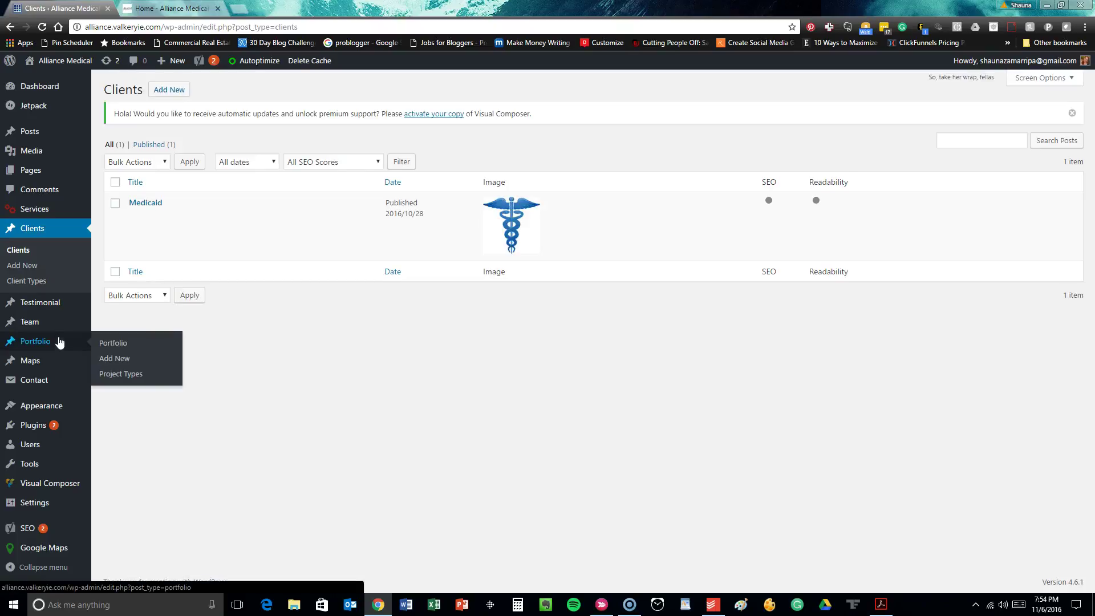
# - Review the Medicaid client entry in the editor, then open the Testimonial list
pyautogui.moveTo(178, 232)
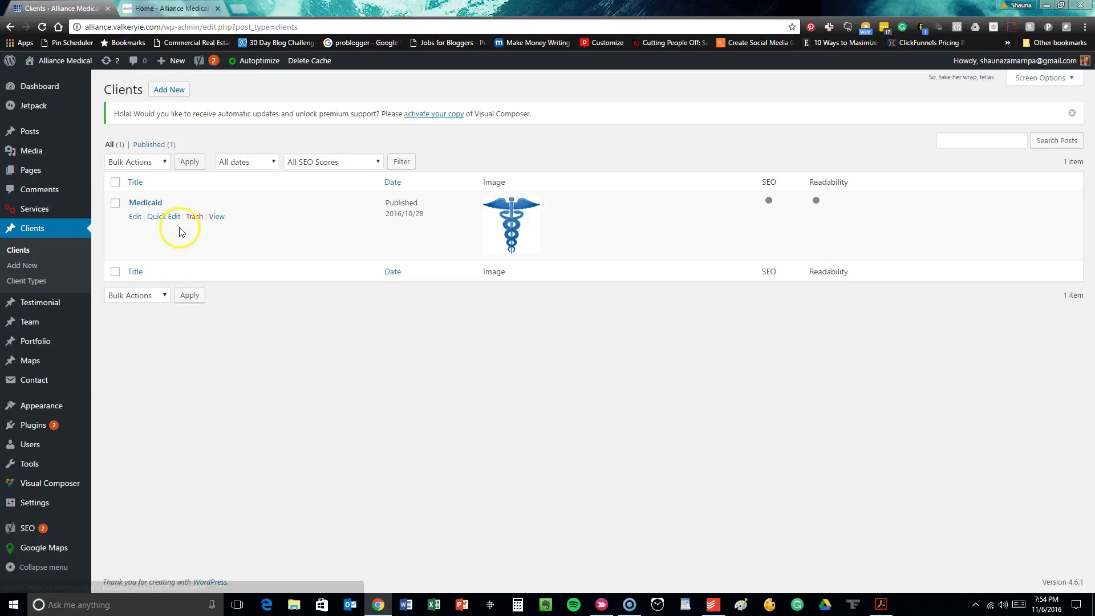
pyautogui.click(135, 217)
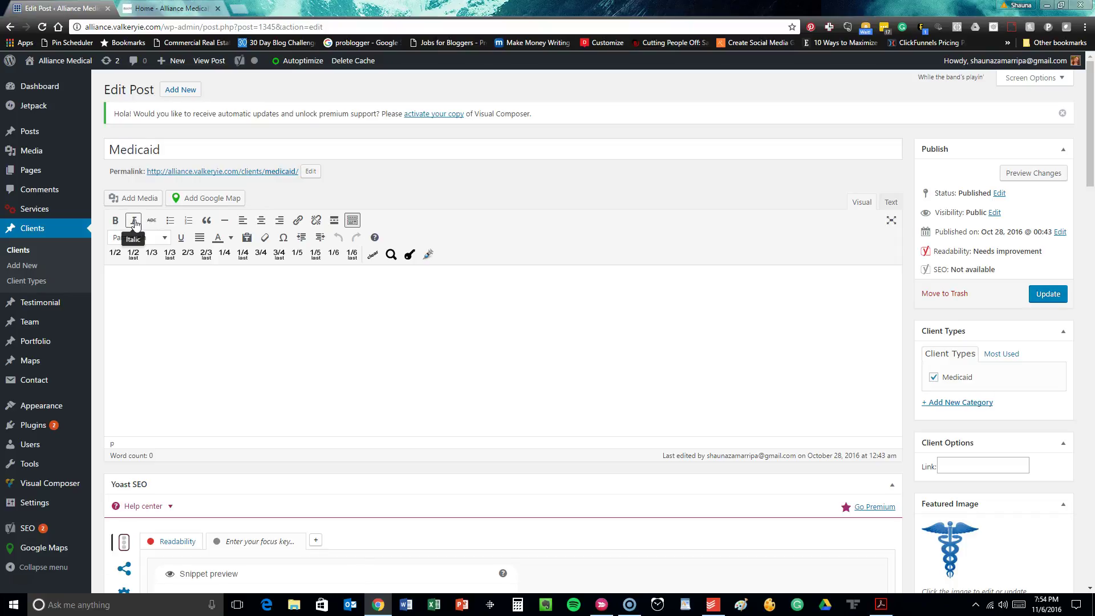
pyautogui.scroll(-8, 215, 314)
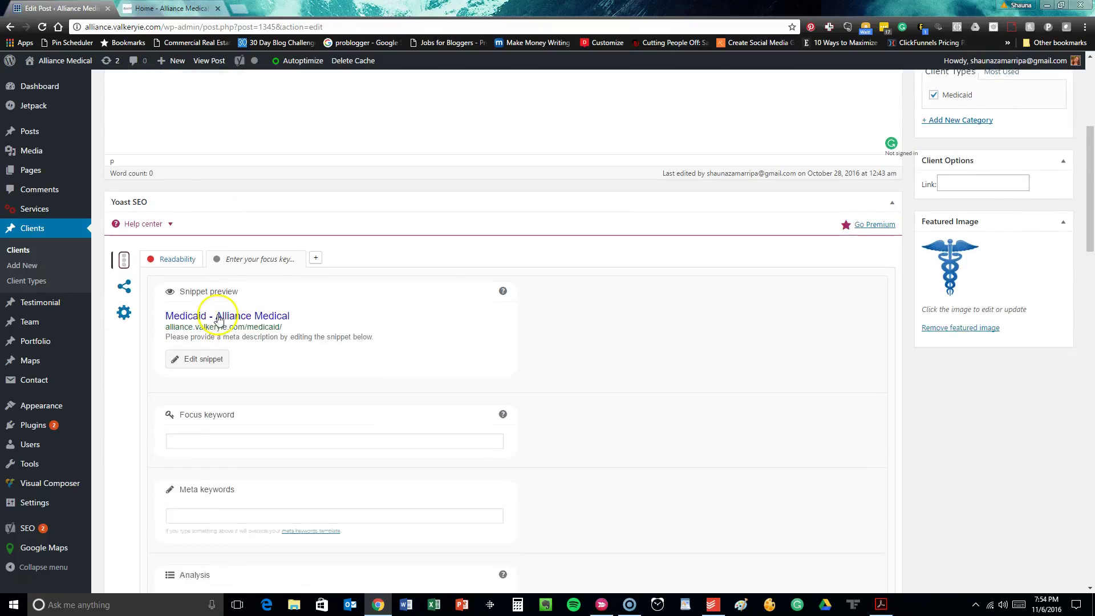
pyautogui.scroll(-5, 217, 313)
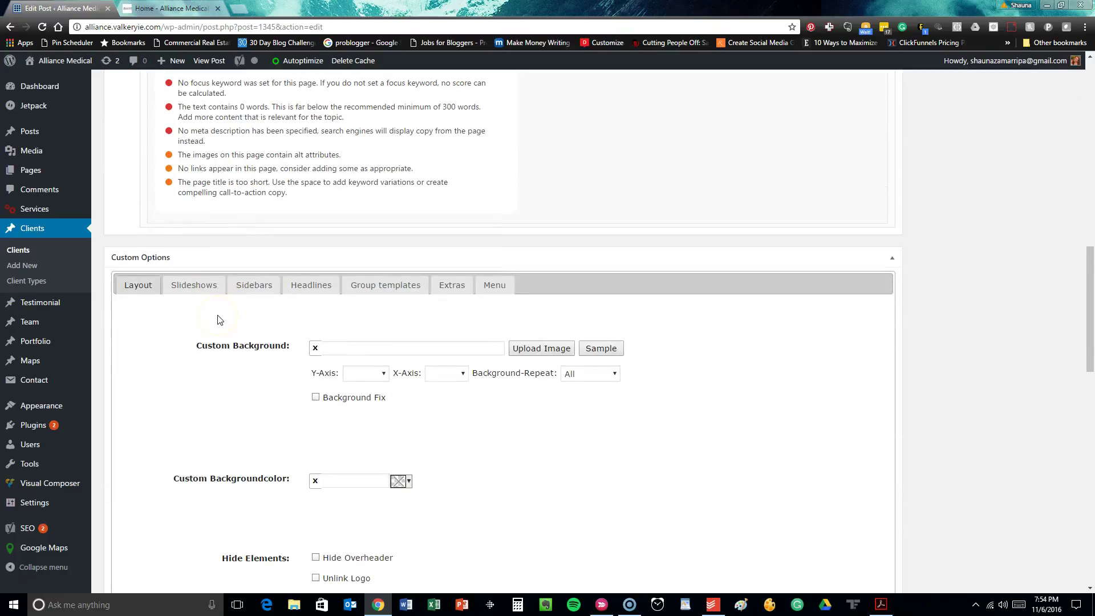
pyautogui.click(50, 310)
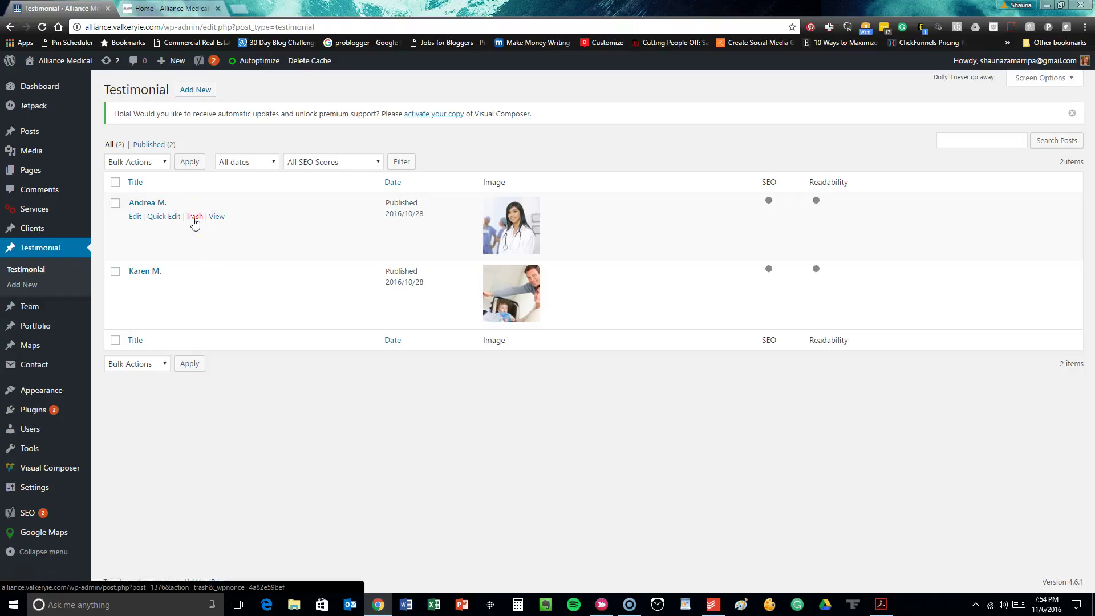
# - Look over the first testimonial's title and body, then go to the Team entries list
pyautogui.click(189, 202)
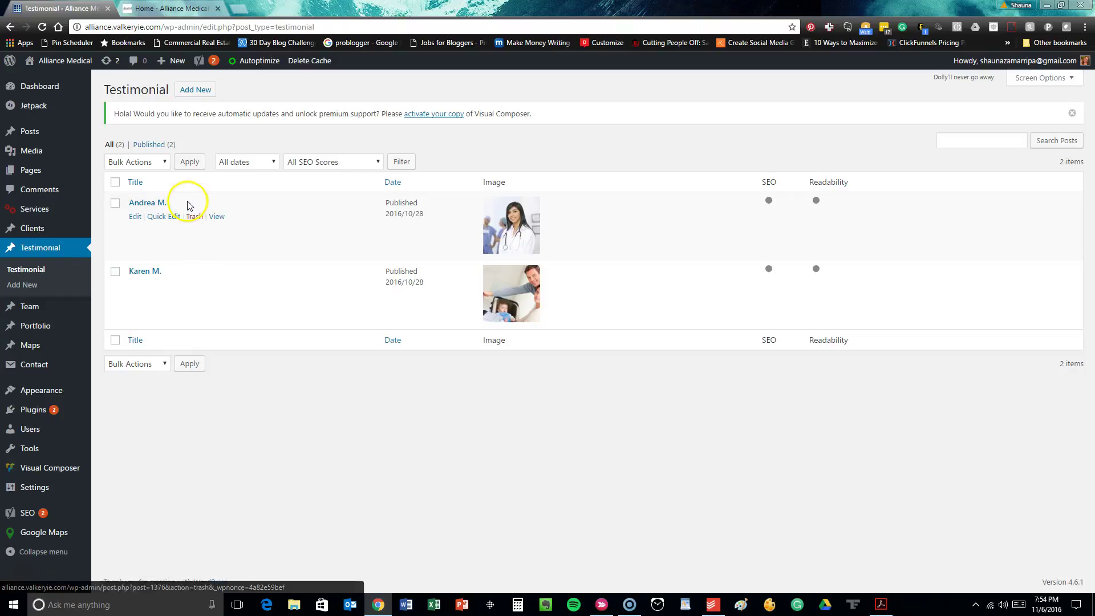
pyautogui.click(136, 218)
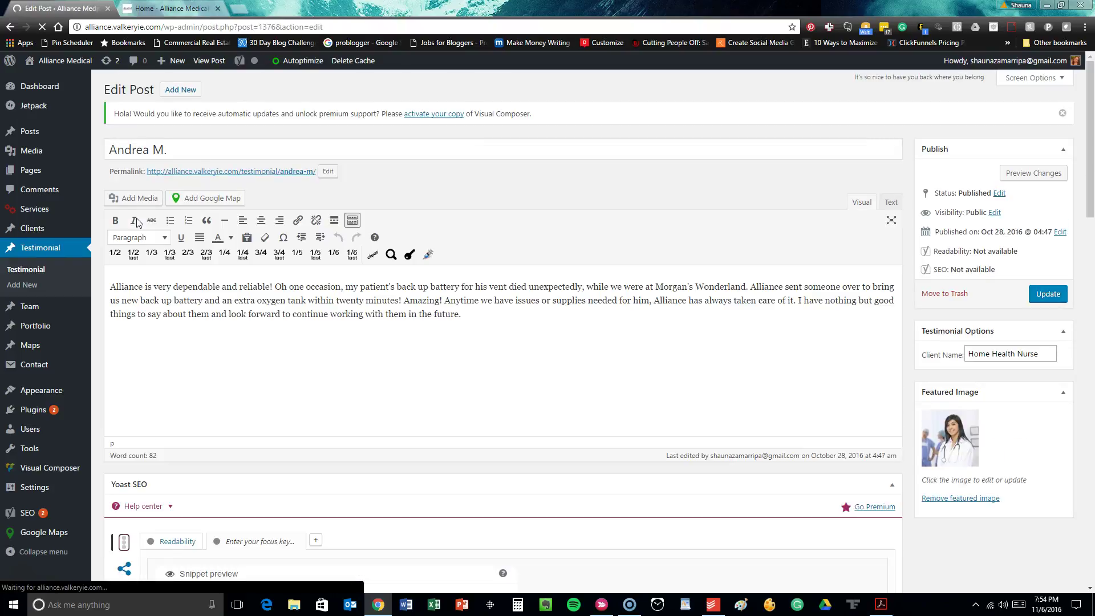
pyautogui.click(190, 149)
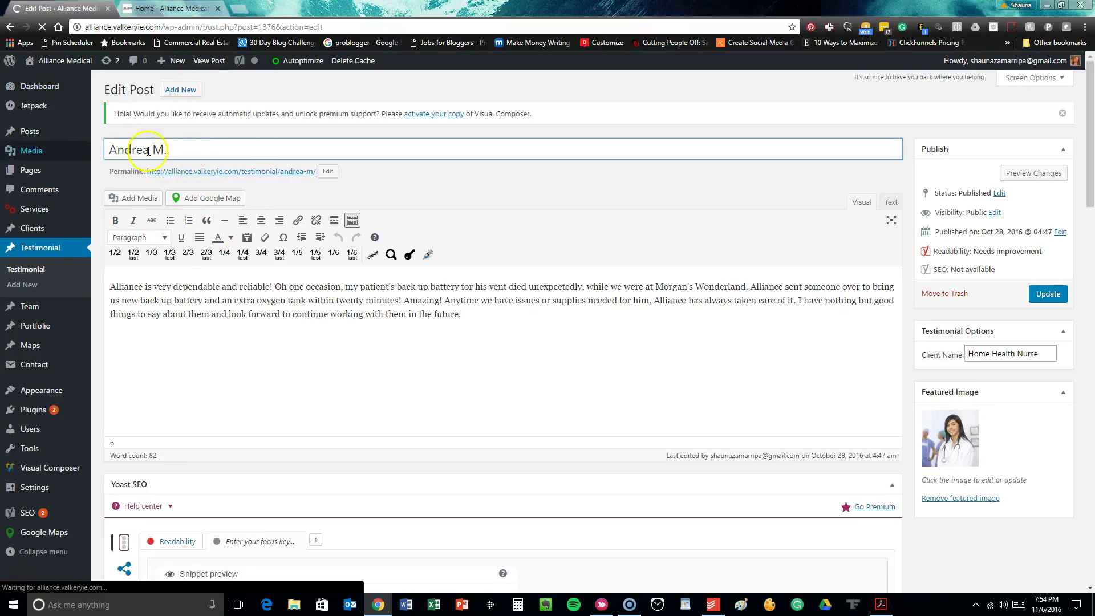
pyautogui.click(144, 303)
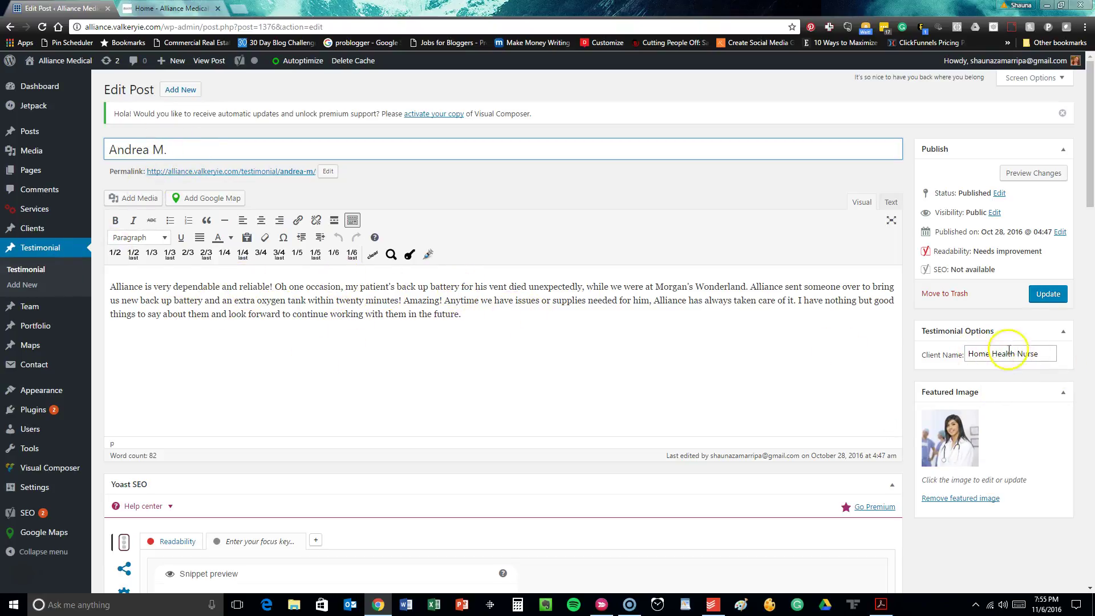
pyautogui.click(36, 315)
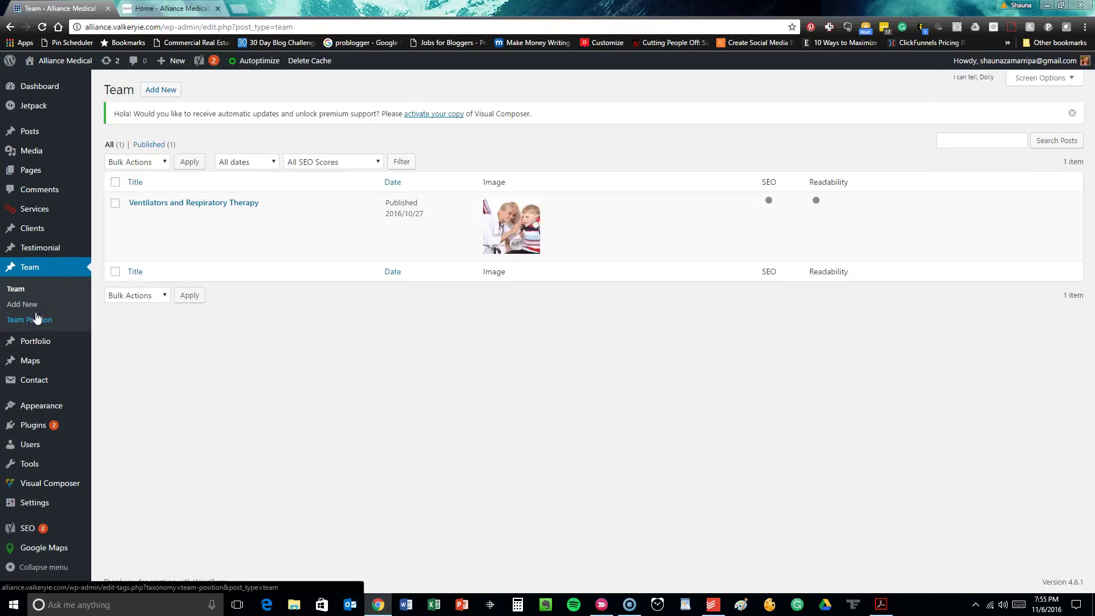
# - Edit the Ventilators and Respiratory Therapy team entry and review its Ventilator Program description
pyautogui.moveTo(179, 204)
pyautogui.click(136, 218)
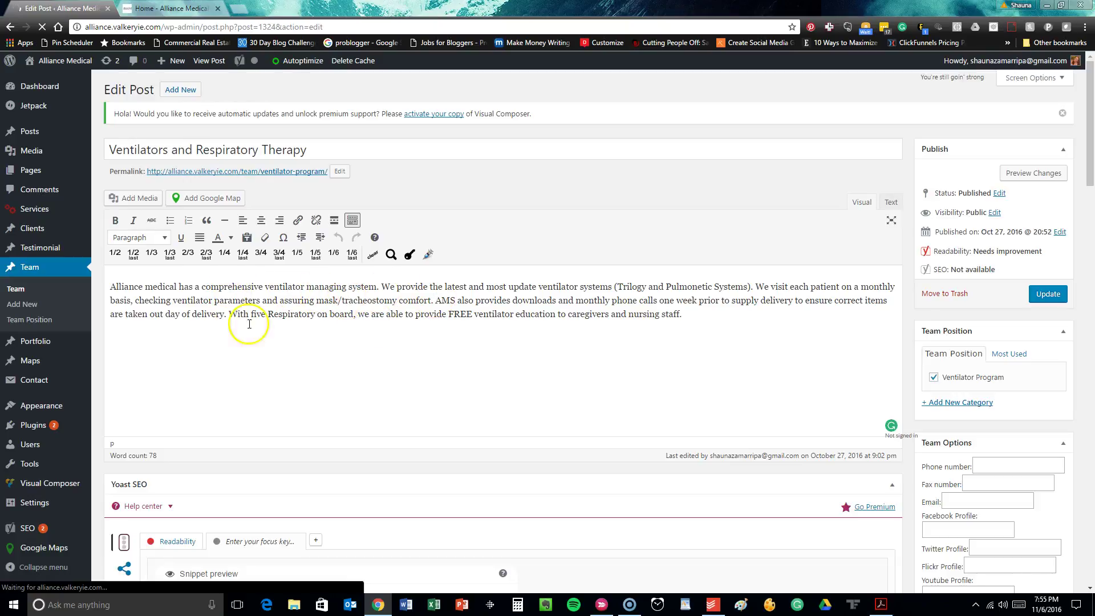
pyautogui.click(468, 381)
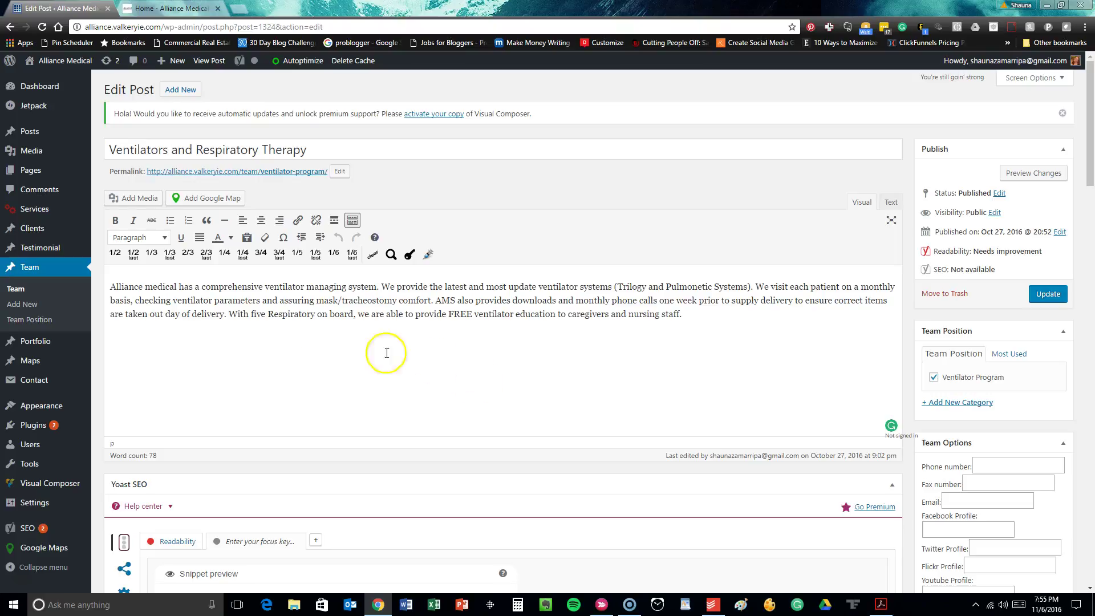
pyautogui.moveTo(24, 349)
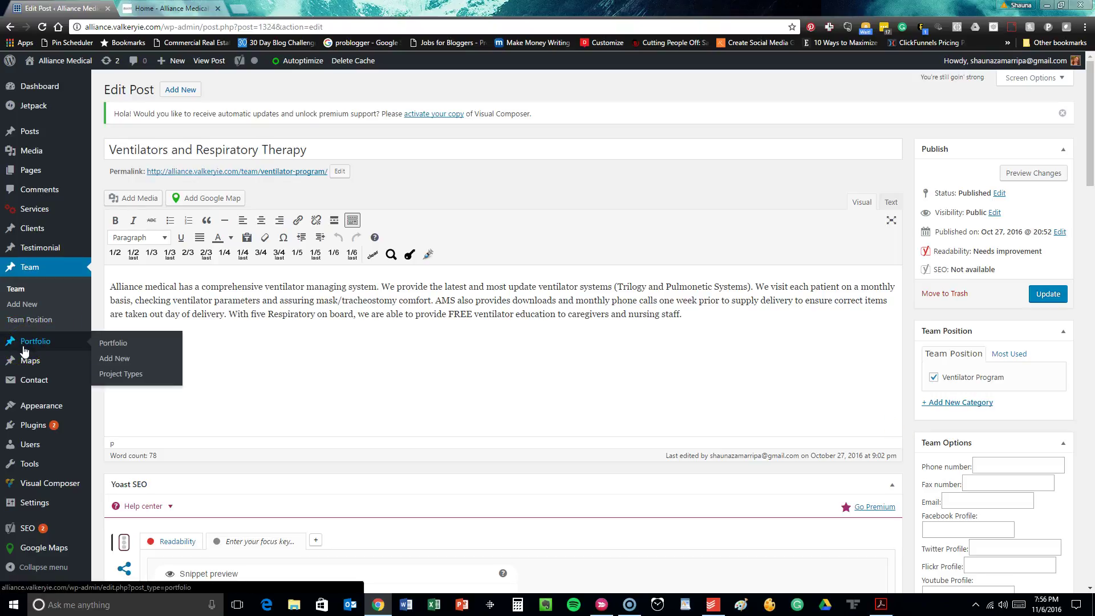
# - Browse the eight Portfolio items, including Equipment, Sleep Program and Ventilator Program
pyautogui.click(24, 349)
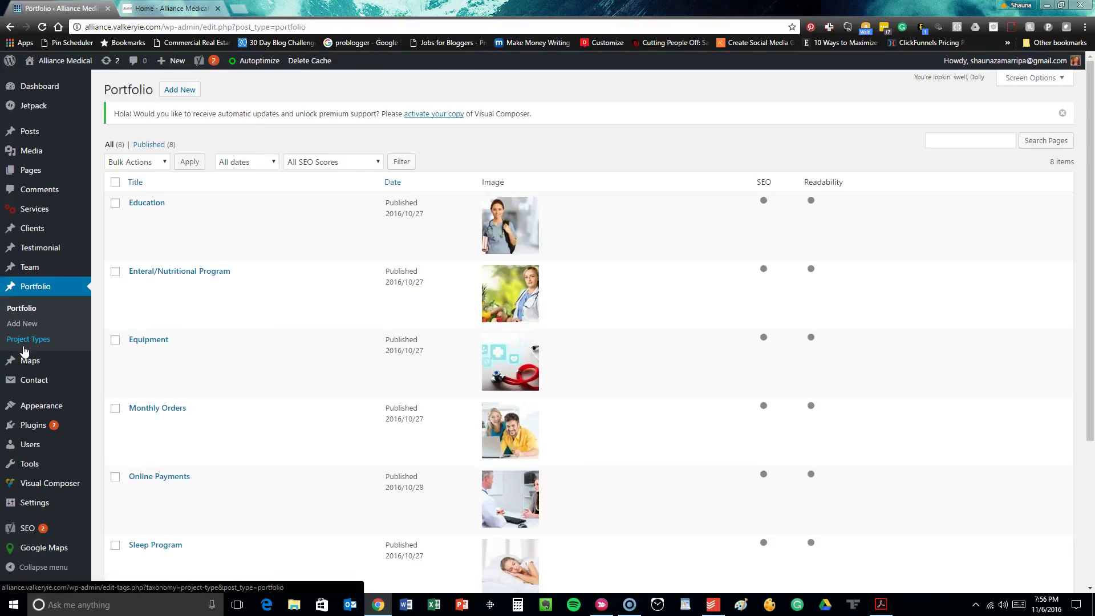
pyautogui.scroll(-3, 427, 387)
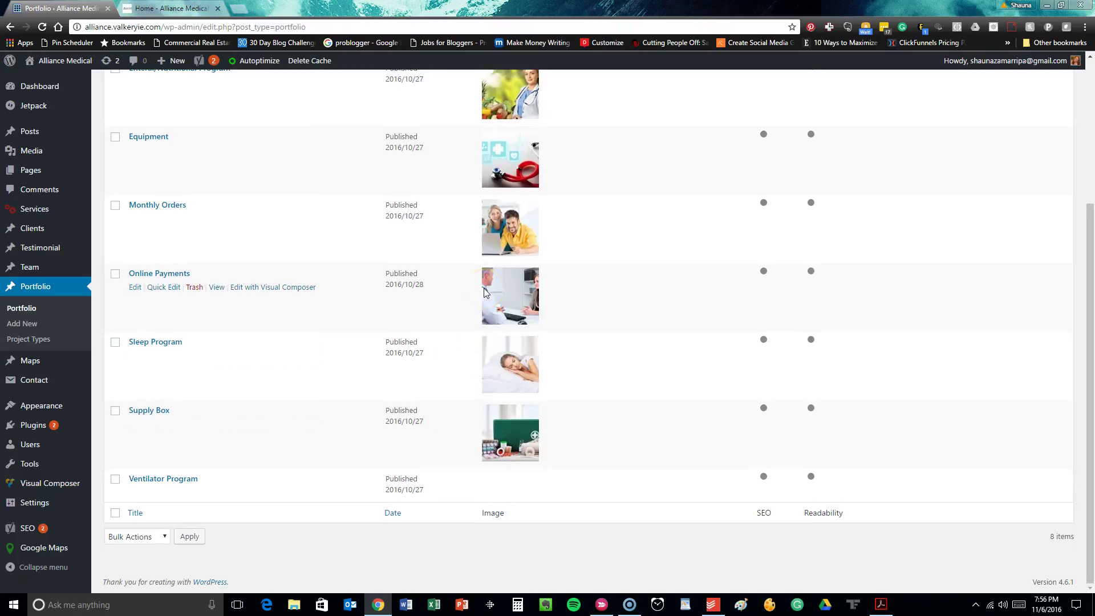
pyautogui.scroll(2, 484, 292)
pyautogui.scroll(-2, 484, 292)
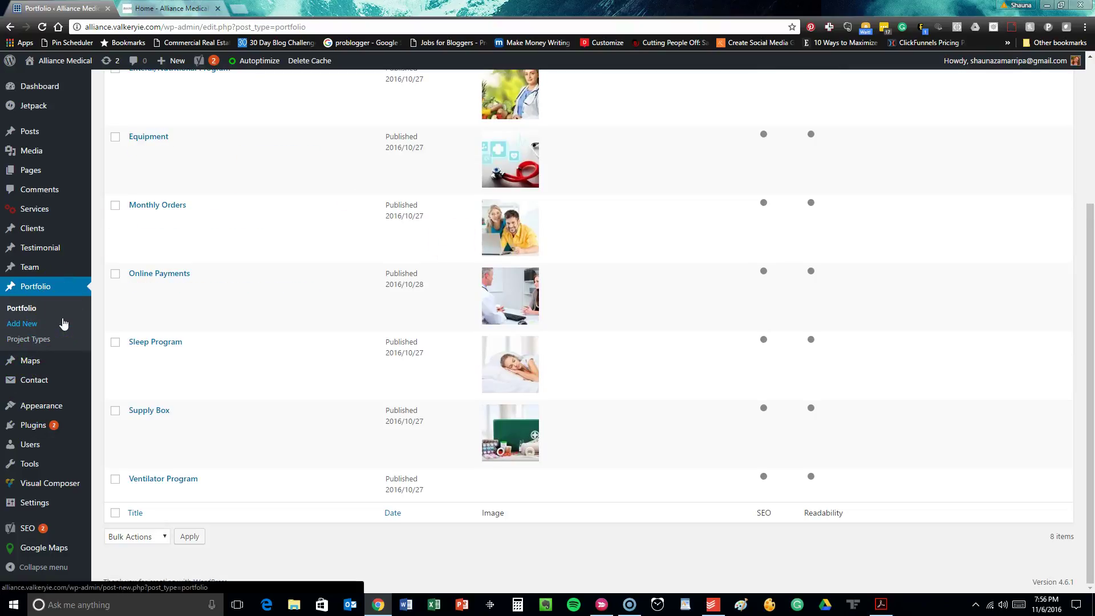
pyautogui.moveTo(57, 360)
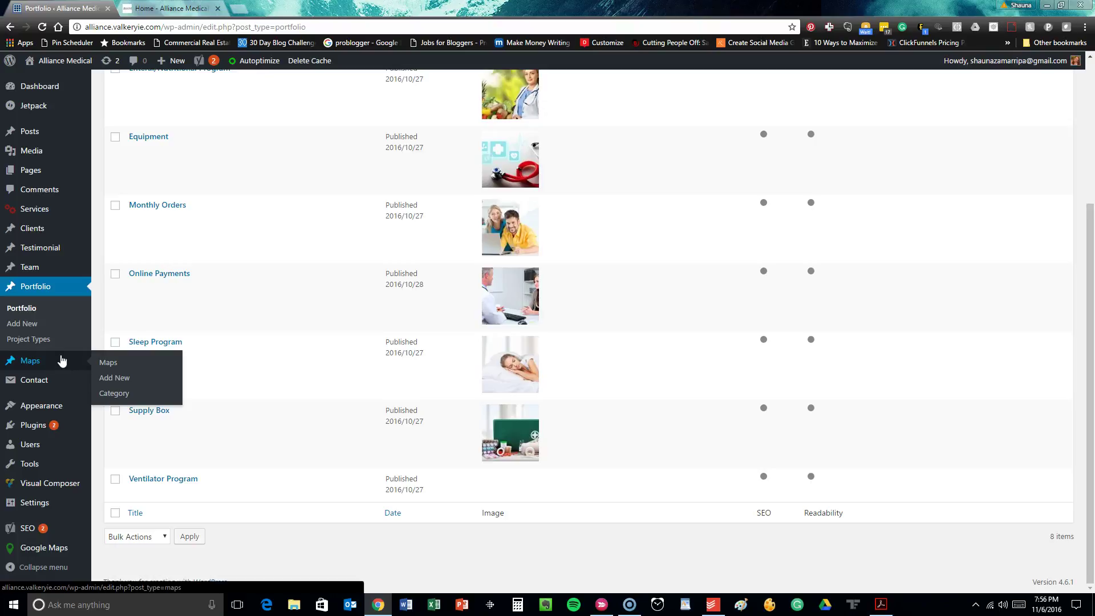
# - Edit the Sign up for Monthly Ordering form from Contact > Contact Forms
pyautogui.moveTo(59, 383)
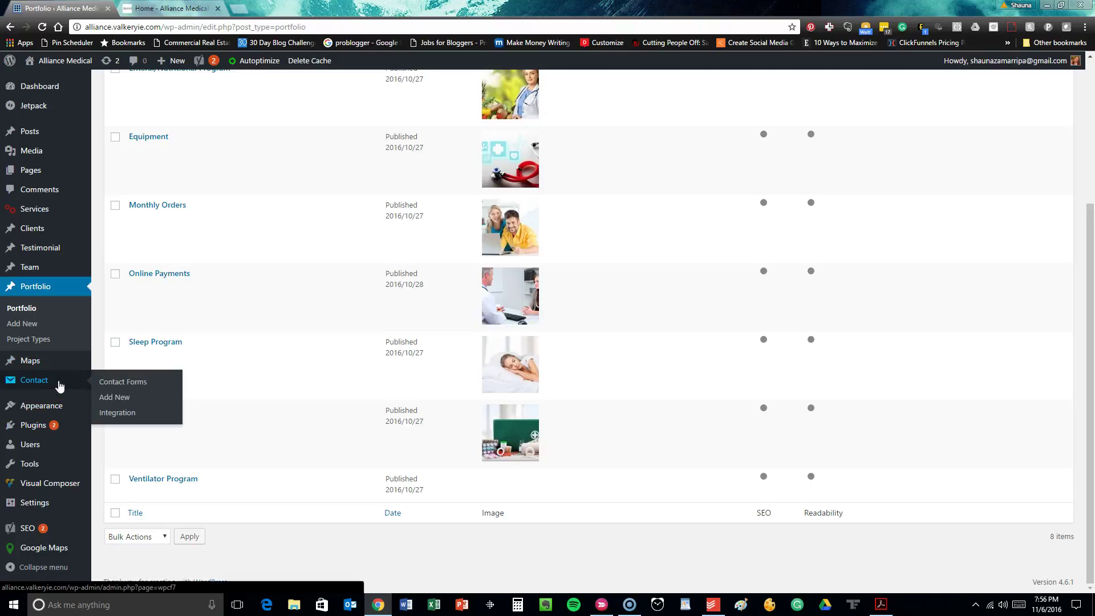
pyautogui.click(59, 384)
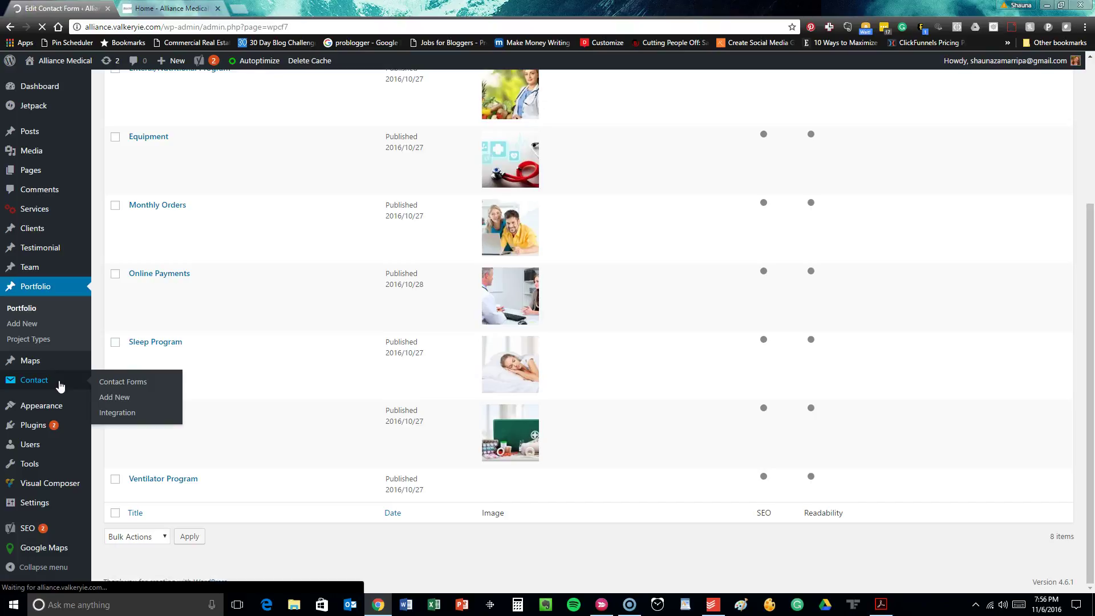
pyautogui.click(60, 387)
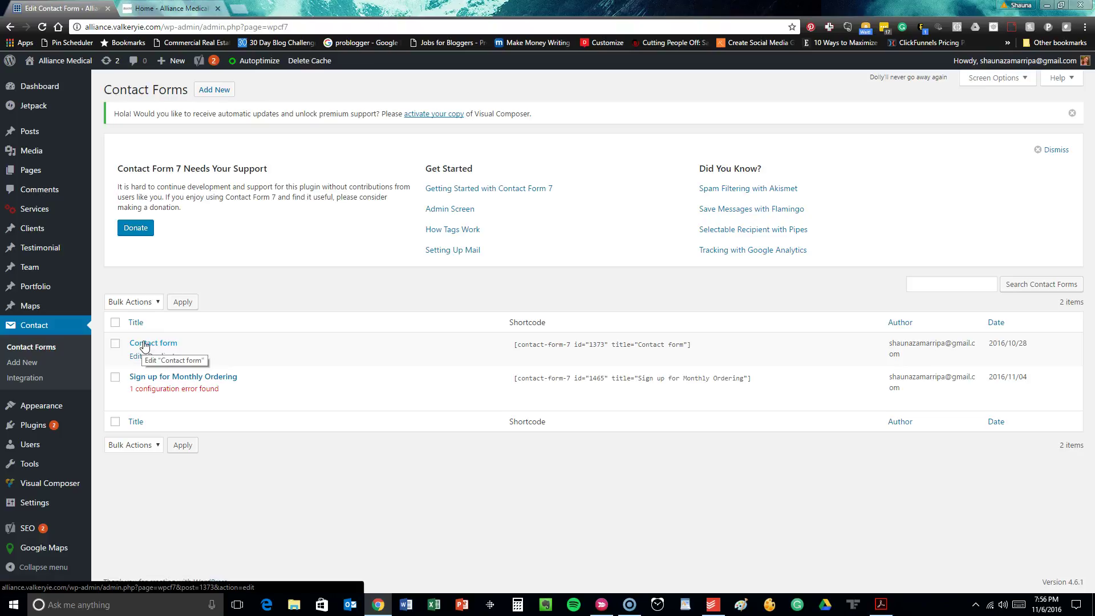
pyautogui.click(151, 344)
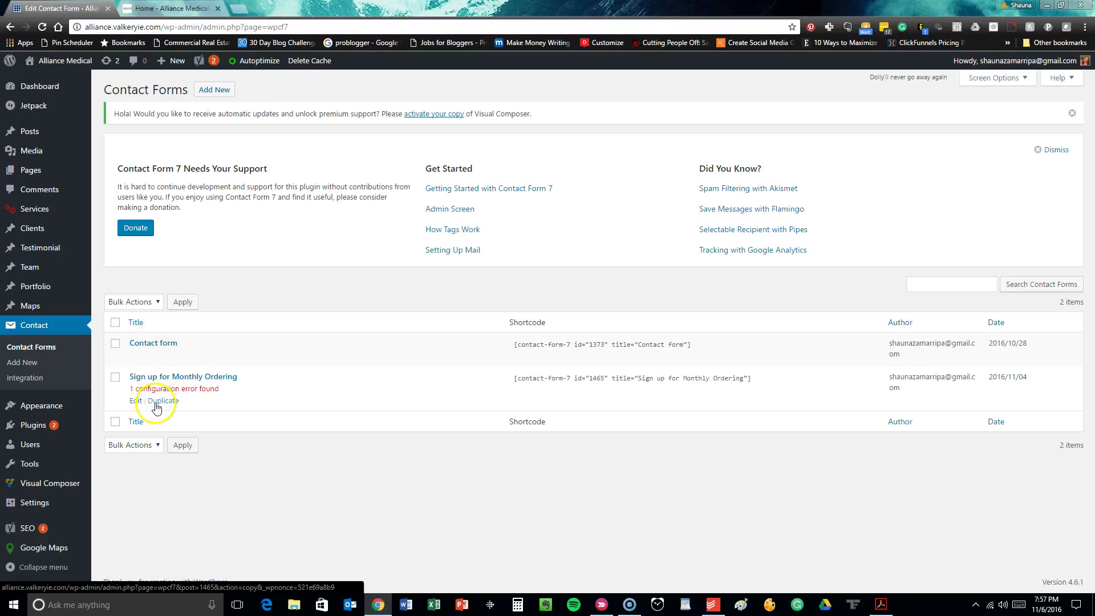
pyautogui.click(139, 401)
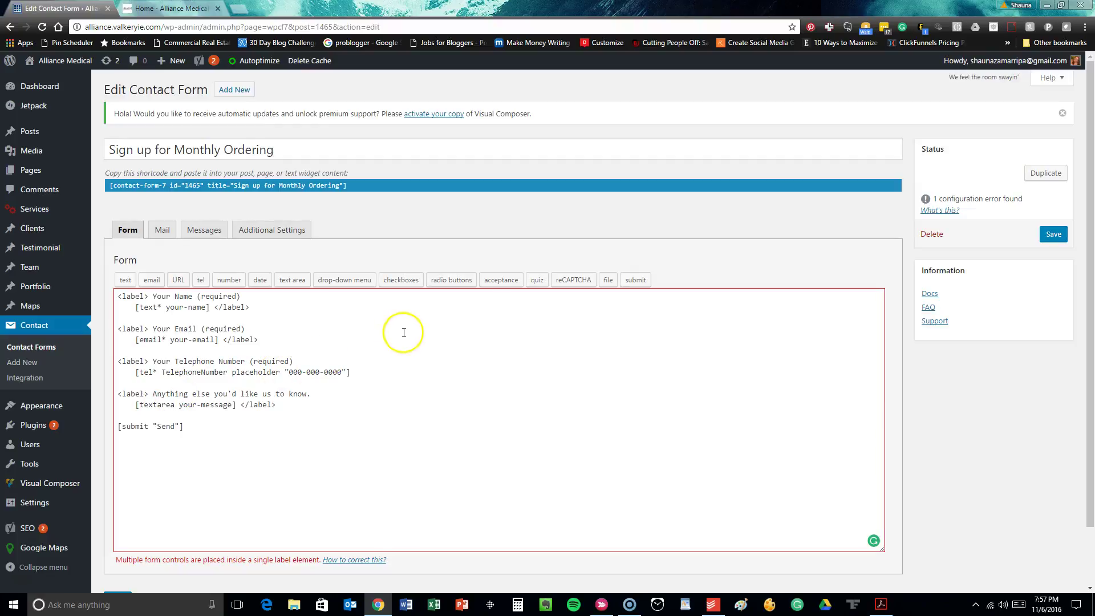
# - Add a closing </label> after the telephone field line and save the form
pyautogui.scroll(-1, 402, 331)
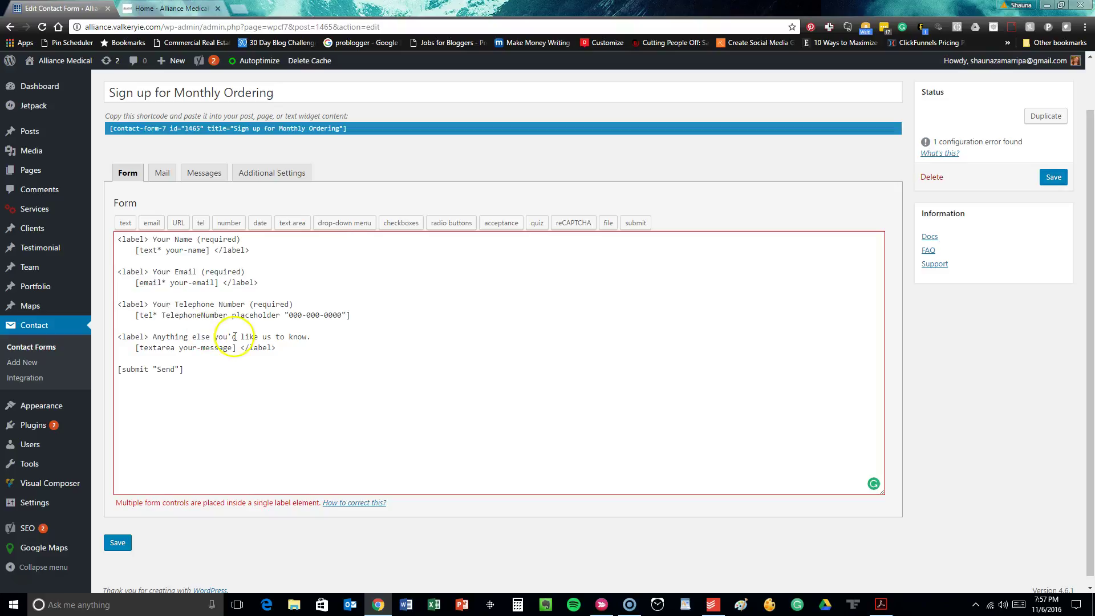
pyautogui.click(397, 314)
pyautogui.write('</label>')
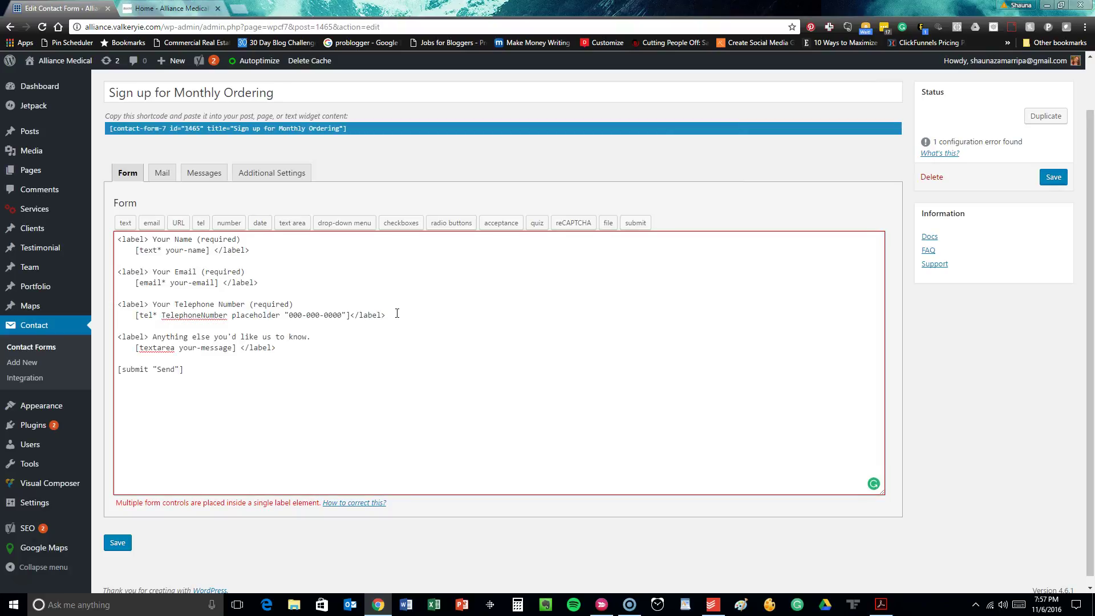
pyautogui.click(386, 315)
pyautogui.click(247, 250)
pyautogui.click(116, 544)
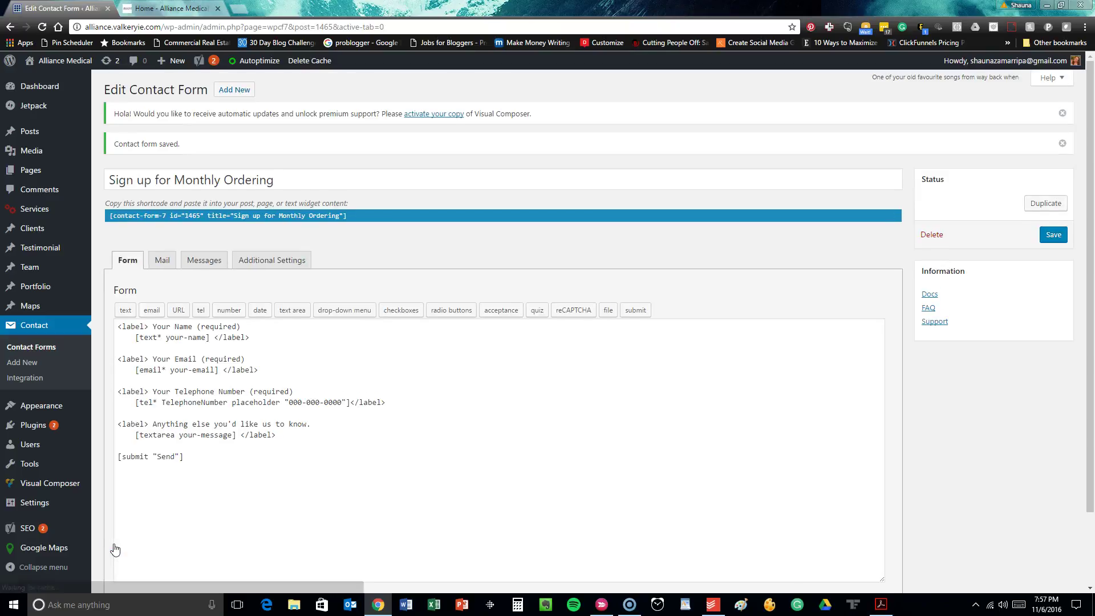
# - Go to Contact > Integration to view the reCAPTCHA key configuration
pyautogui.click(28, 385)
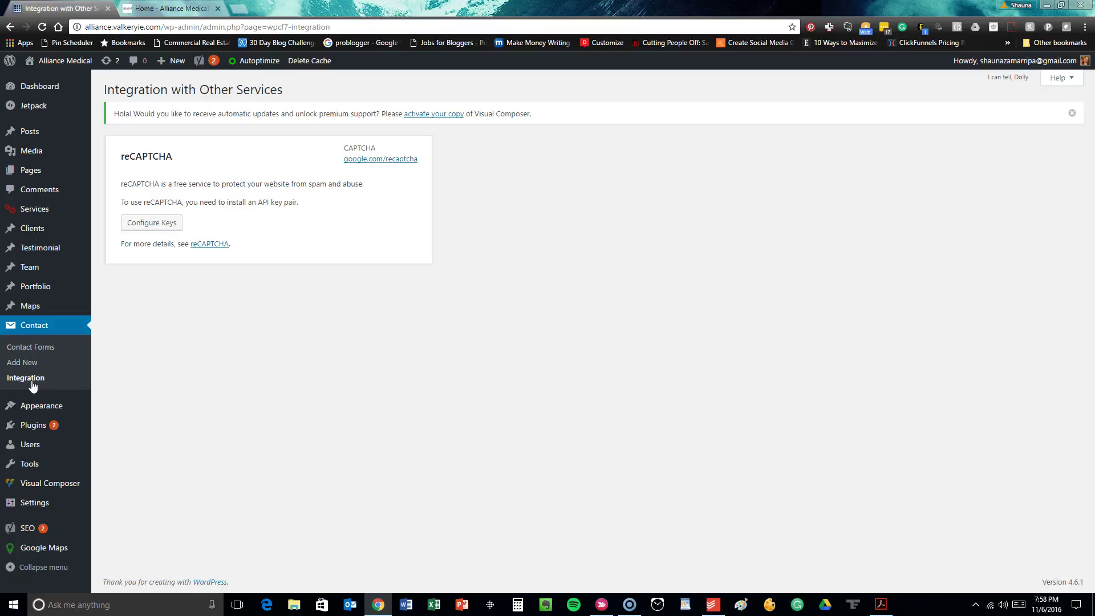
pyautogui.click(30, 405)
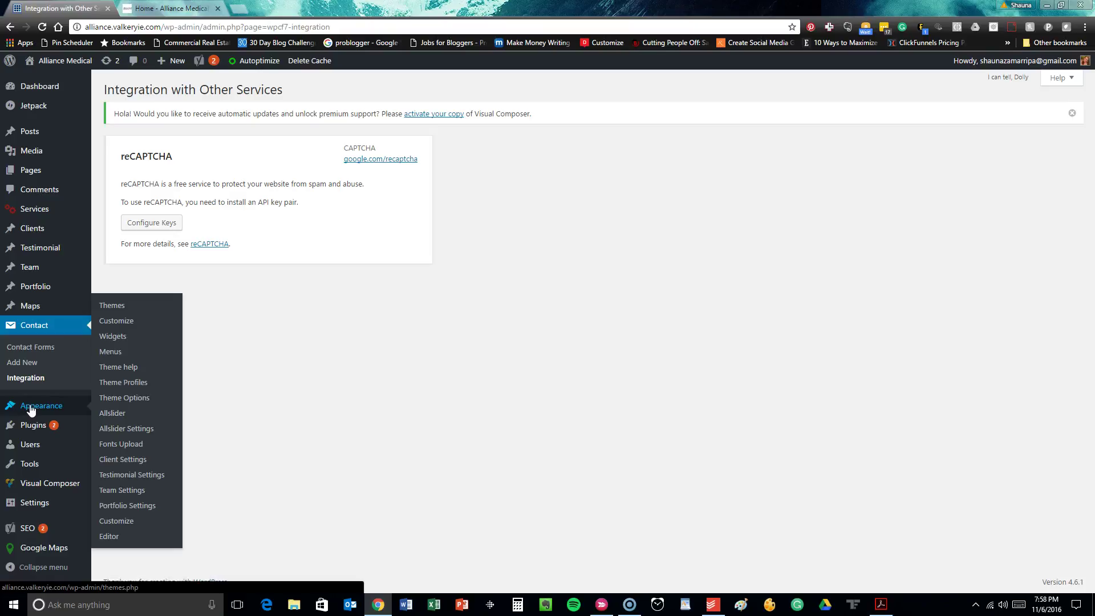
# - View the Themes page with procare active alongside Twenty Sixteen
pyautogui.click(112, 305)
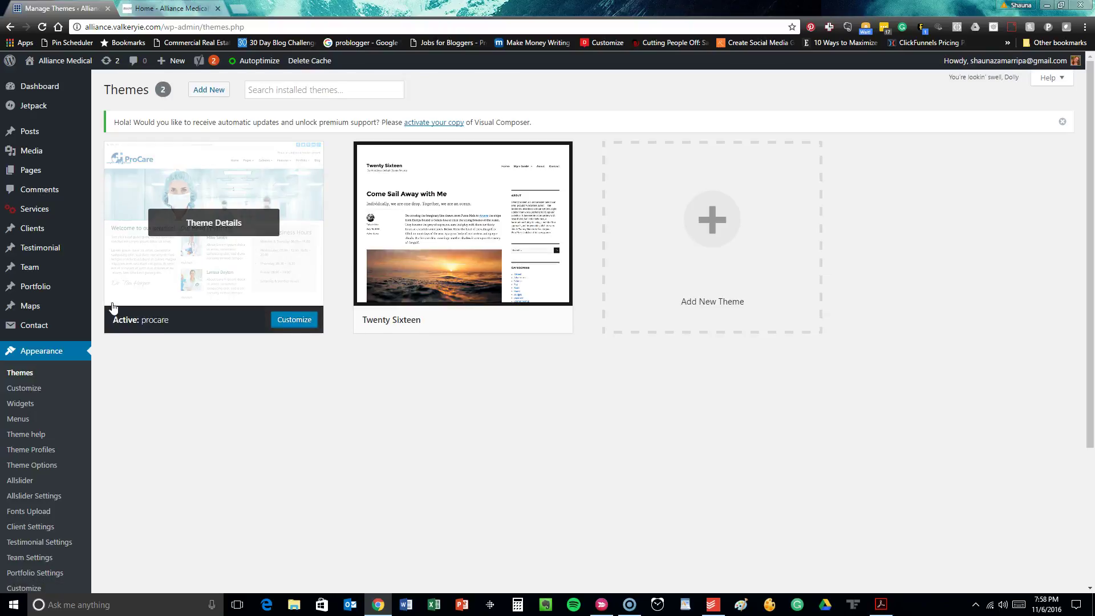
pyautogui.scroll(-1, 25, 333)
pyautogui.click(20, 346)
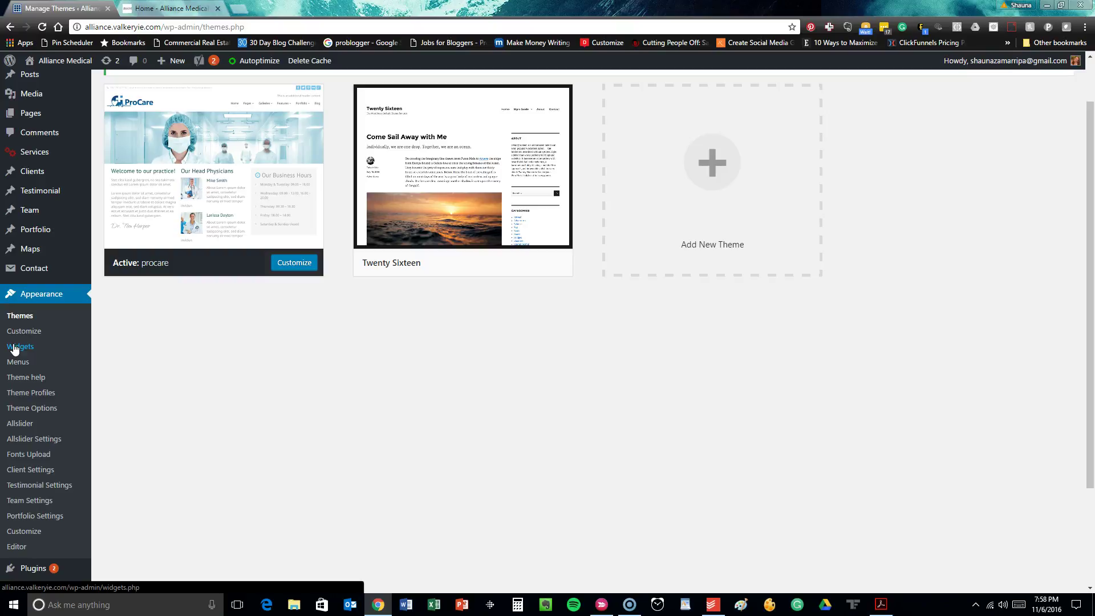
# - On Widgets, expand Right Sidebar and Footer 1 to show the Navigation menu widget settings
pyautogui.click(14, 348)
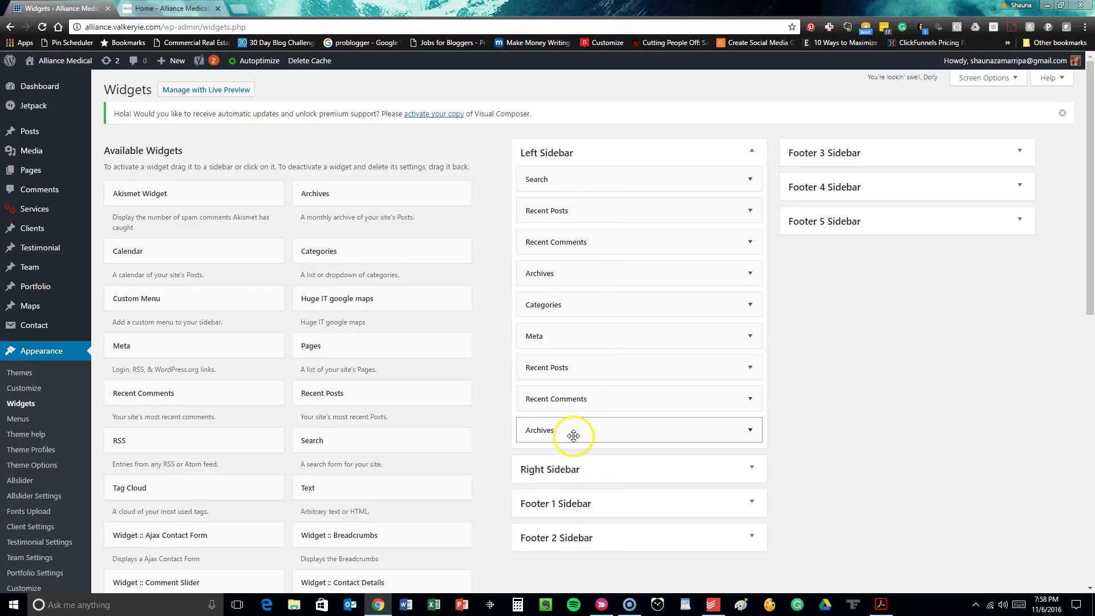
pyautogui.scroll(-2, 576, 405)
pyautogui.click(577, 354)
pyautogui.scroll(-1, 577, 353)
pyautogui.click(596, 397)
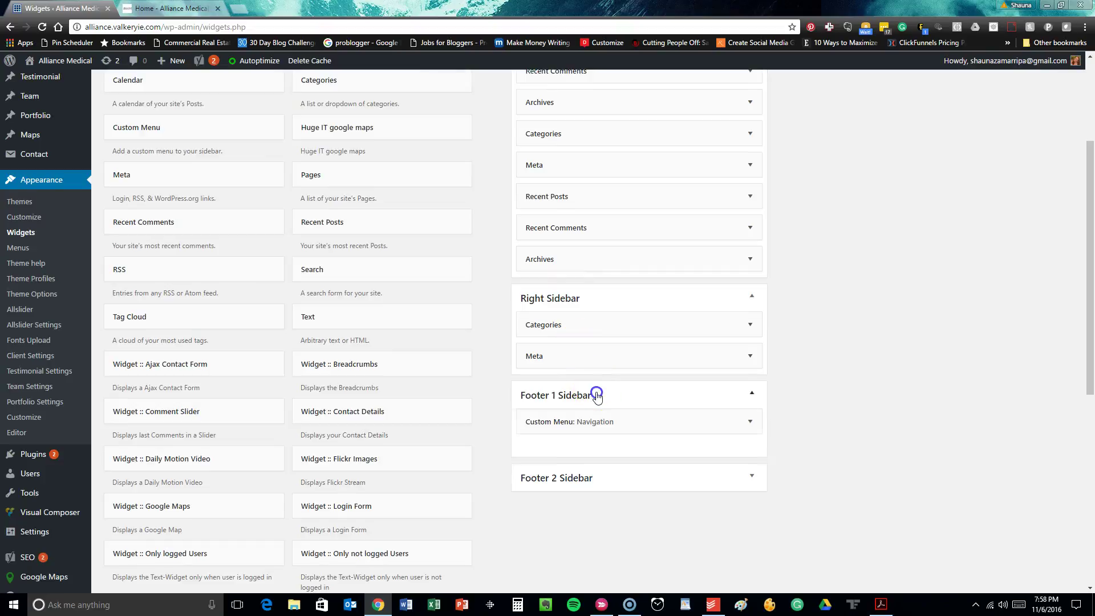
pyautogui.scroll(-2, 597, 397)
pyautogui.click(591, 306)
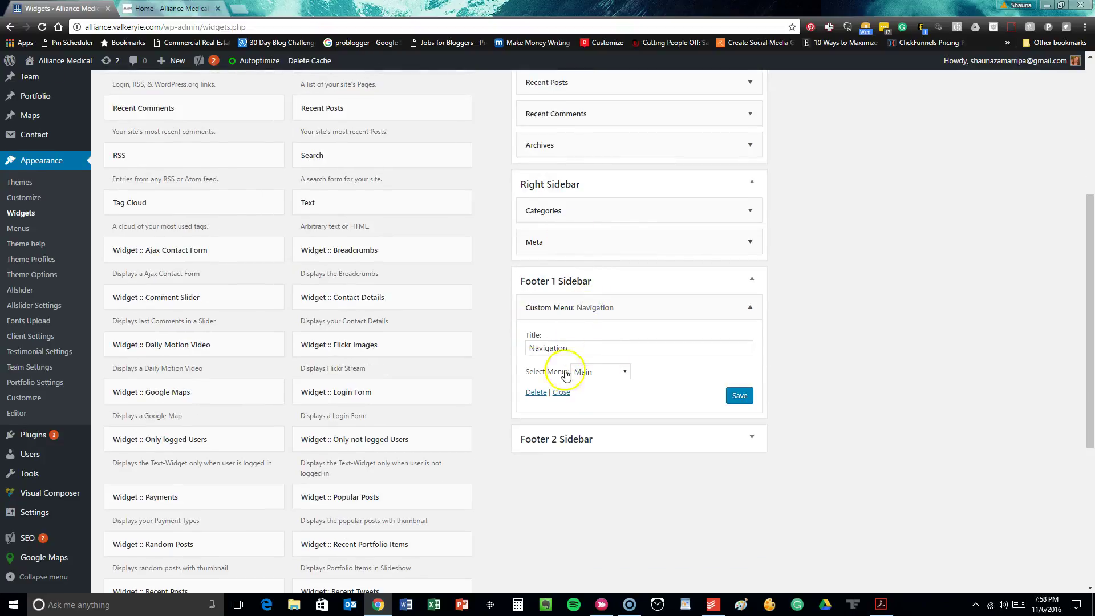
# - Compare with the live site's footer, then expand Footer 2 showing Contact Details and Google Maps
pyautogui.click(171, 8)
pyautogui.scroll(-20, 216, 394)
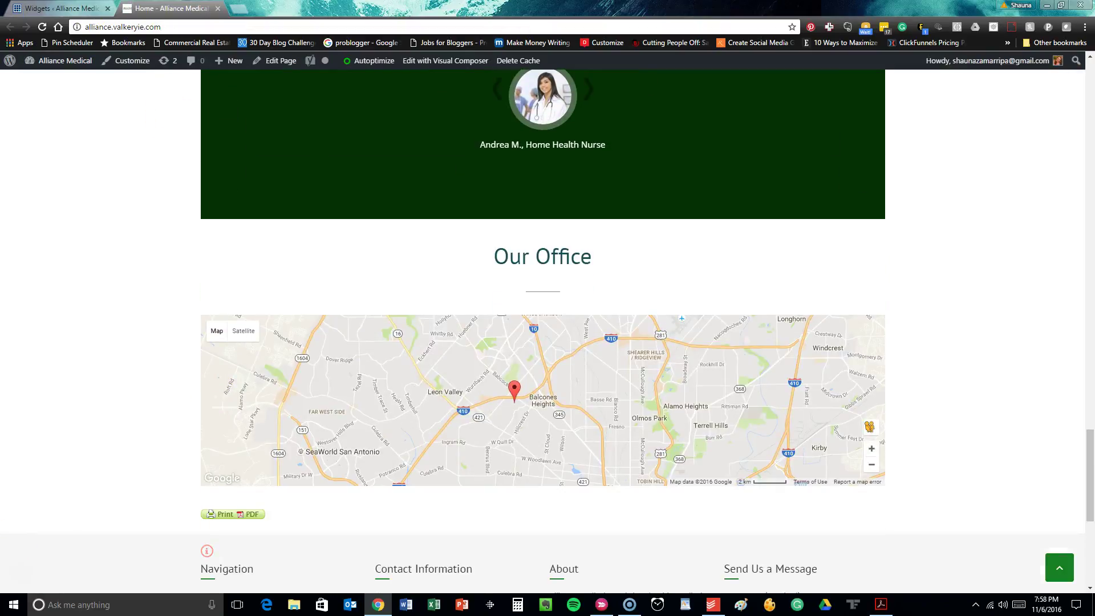
pyautogui.scroll(-6, 224, 368)
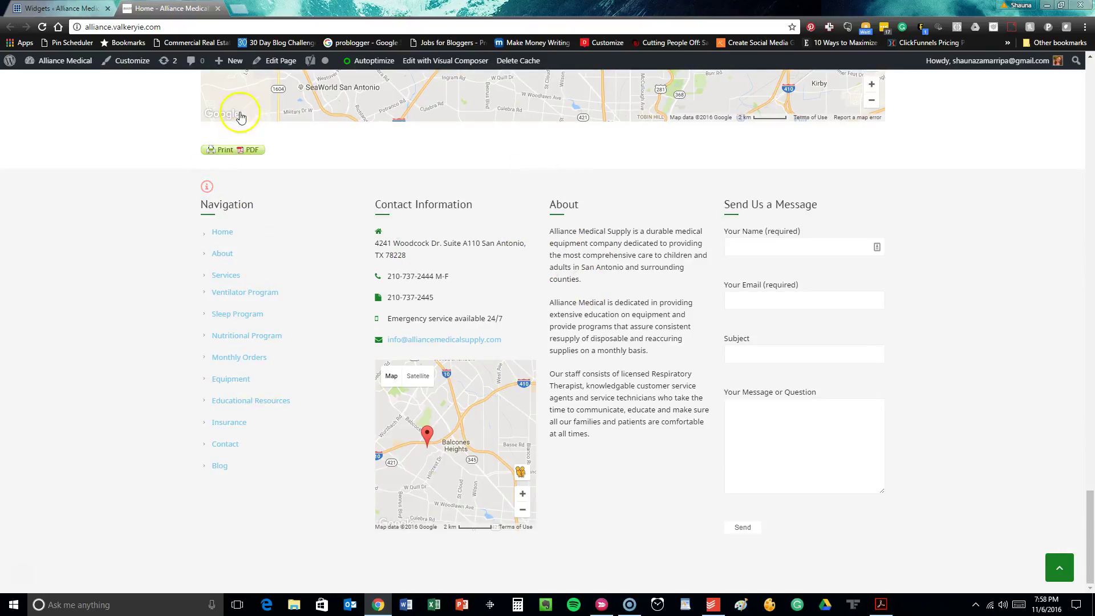
pyautogui.scroll(1, 319, 183)
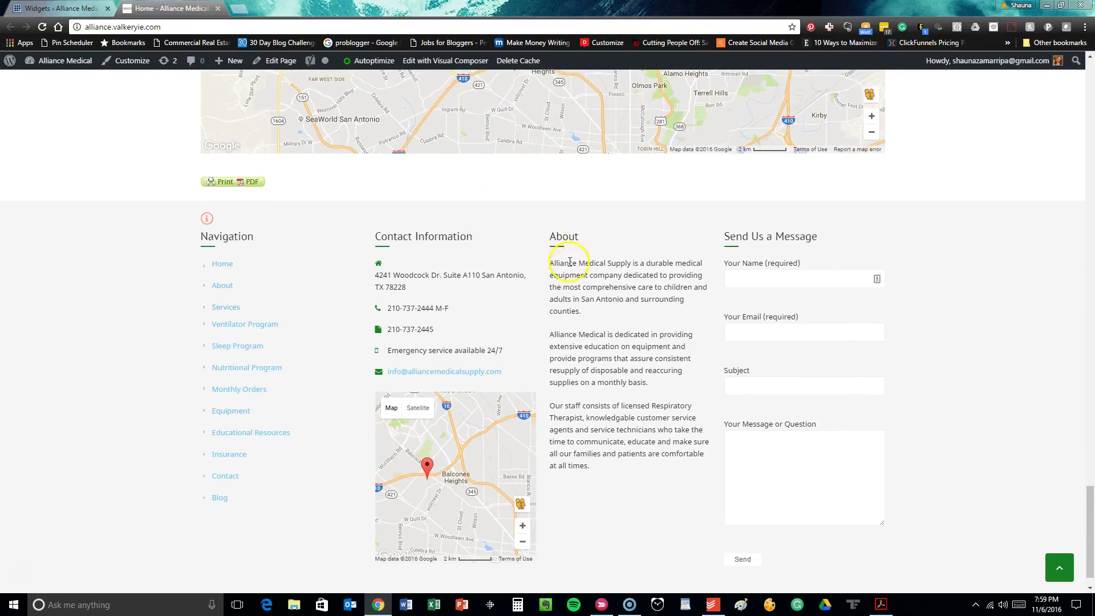
pyautogui.scroll(-1, 875, 248)
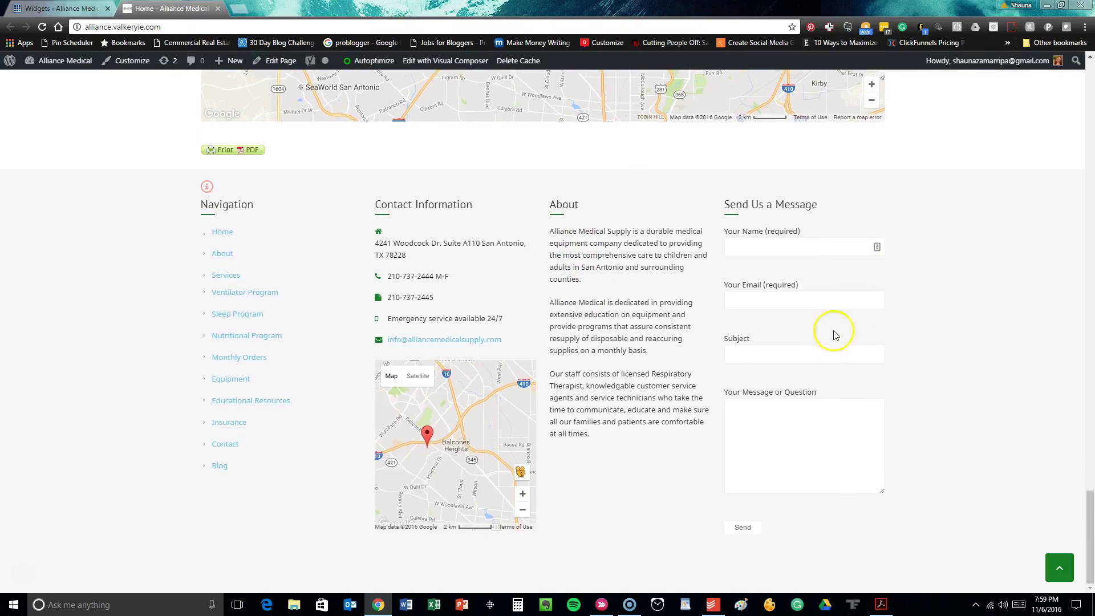
pyautogui.click(57, 8)
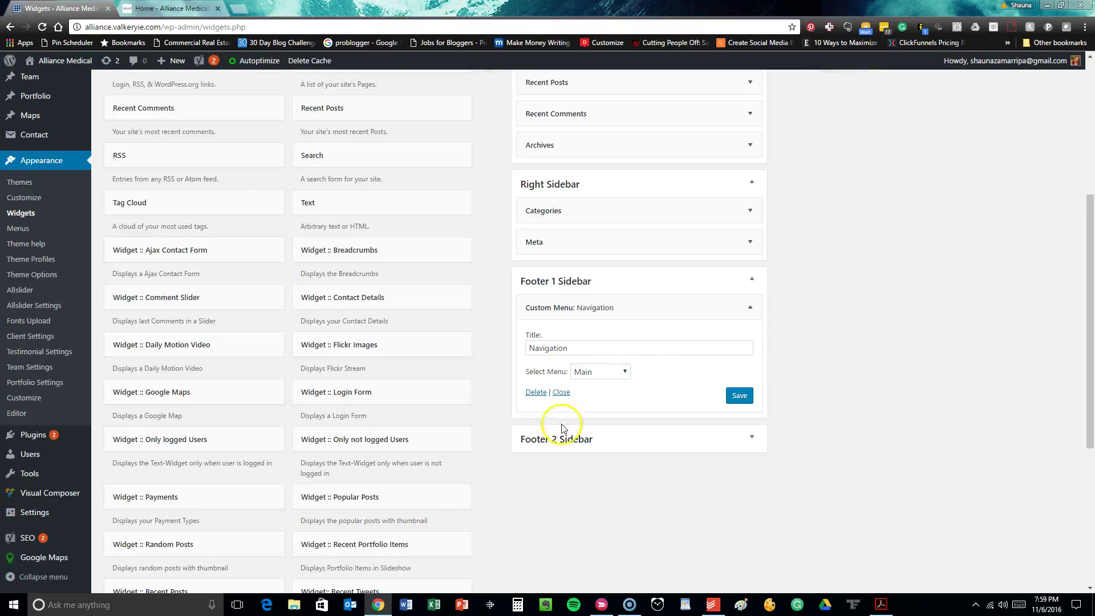
pyautogui.click(567, 440)
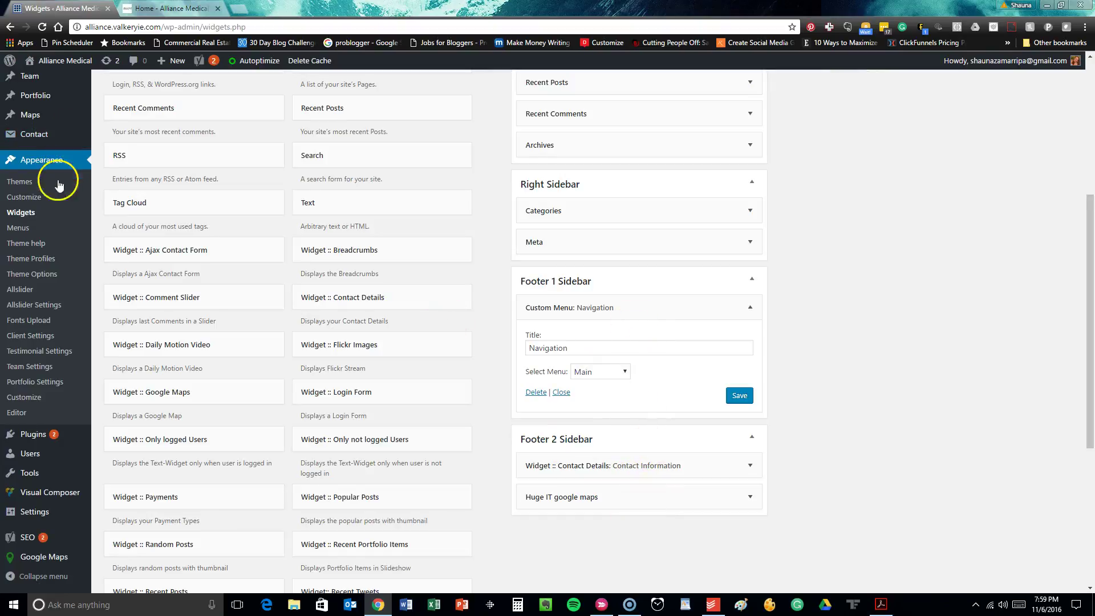
# - Review the Main menu structure on the Menus page and expand the Services box's Most Recent list
pyautogui.click(37, 228)
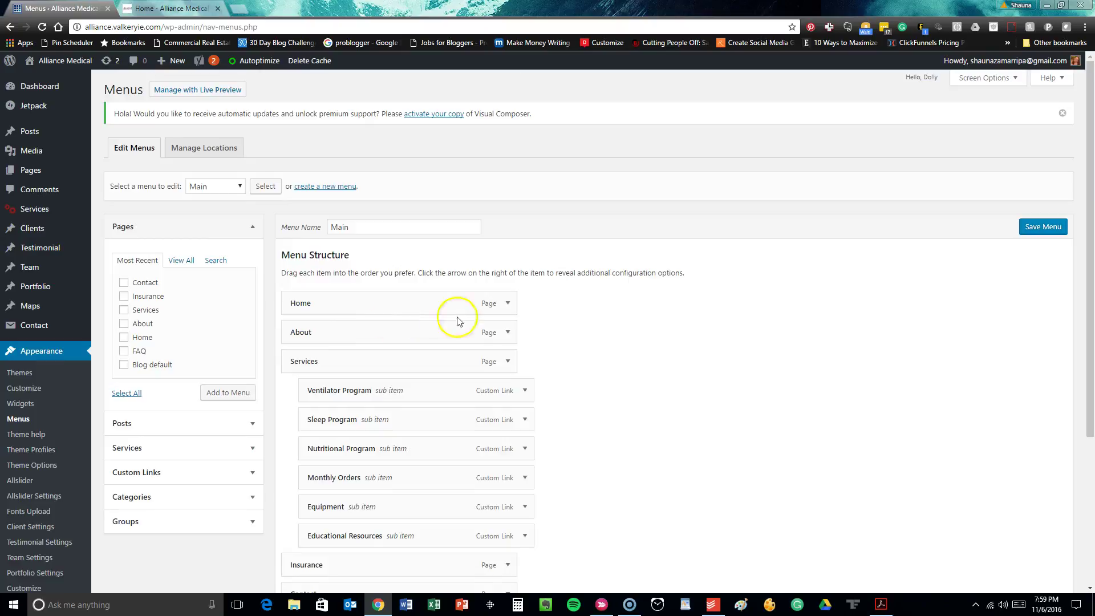
pyautogui.scroll(-3, 491, 316)
pyautogui.scroll(-1, 499, 317)
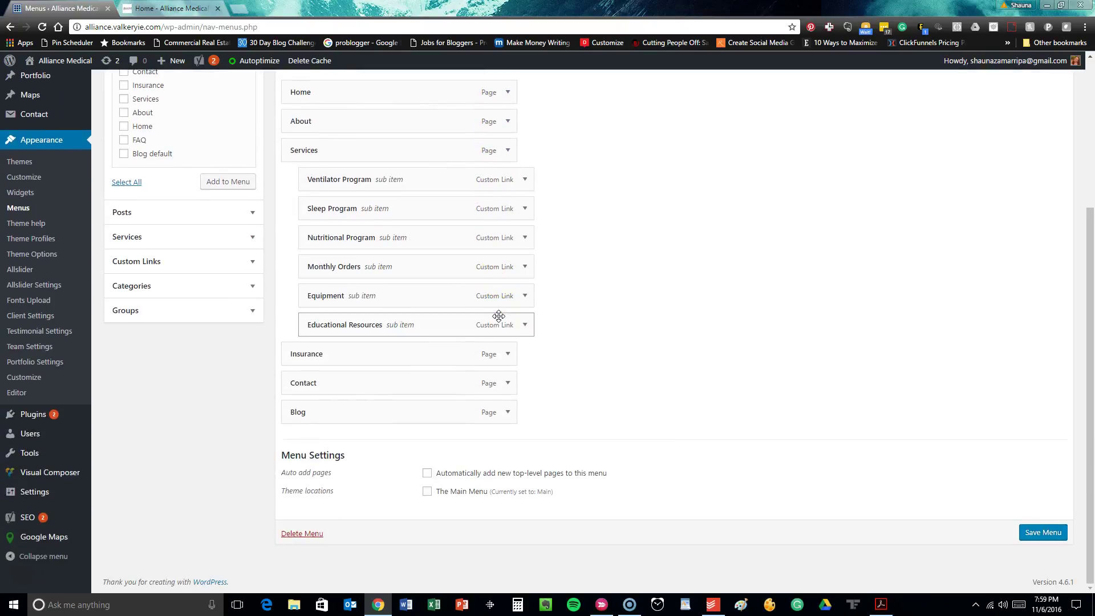
pyautogui.scroll(4, 499, 317)
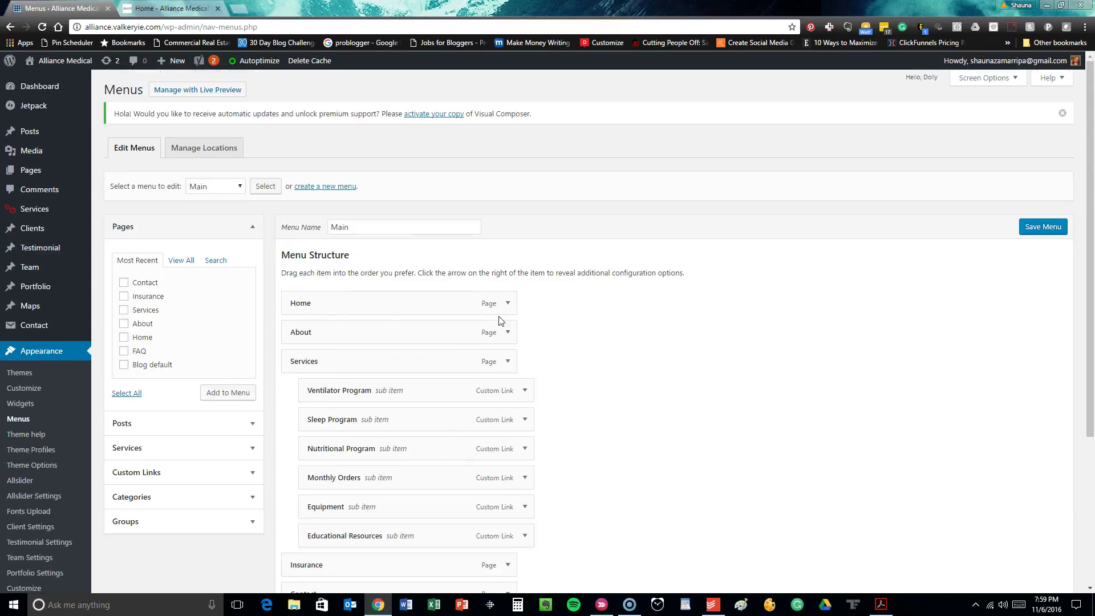
pyautogui.scroll(-4, 499, 320)
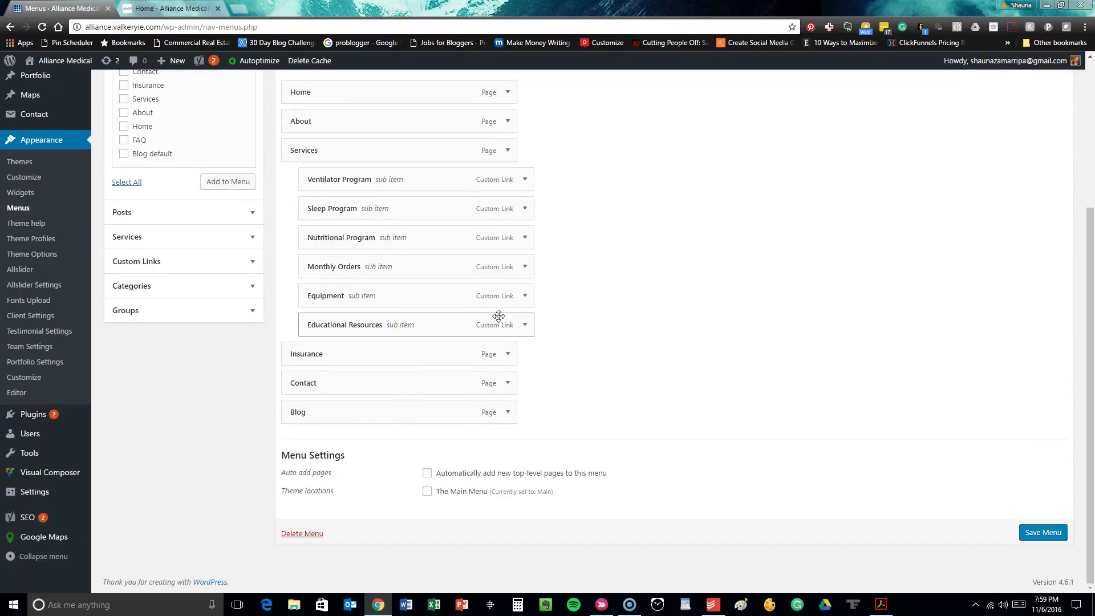
pyautogui.scroll(4, 499, 316)
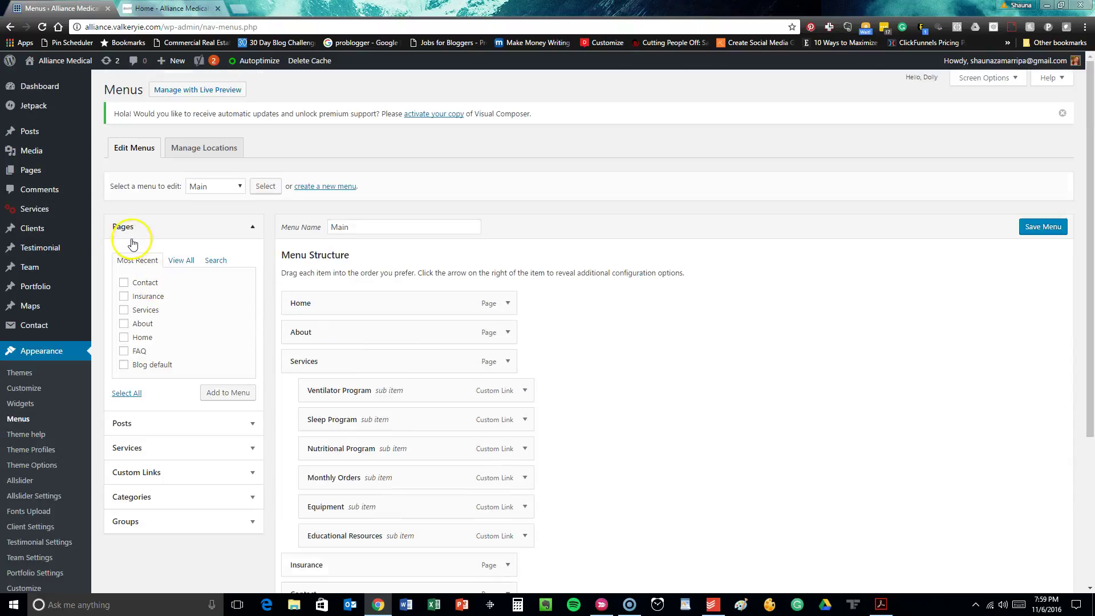
pyautogui.scroll(-2, 128, 222)
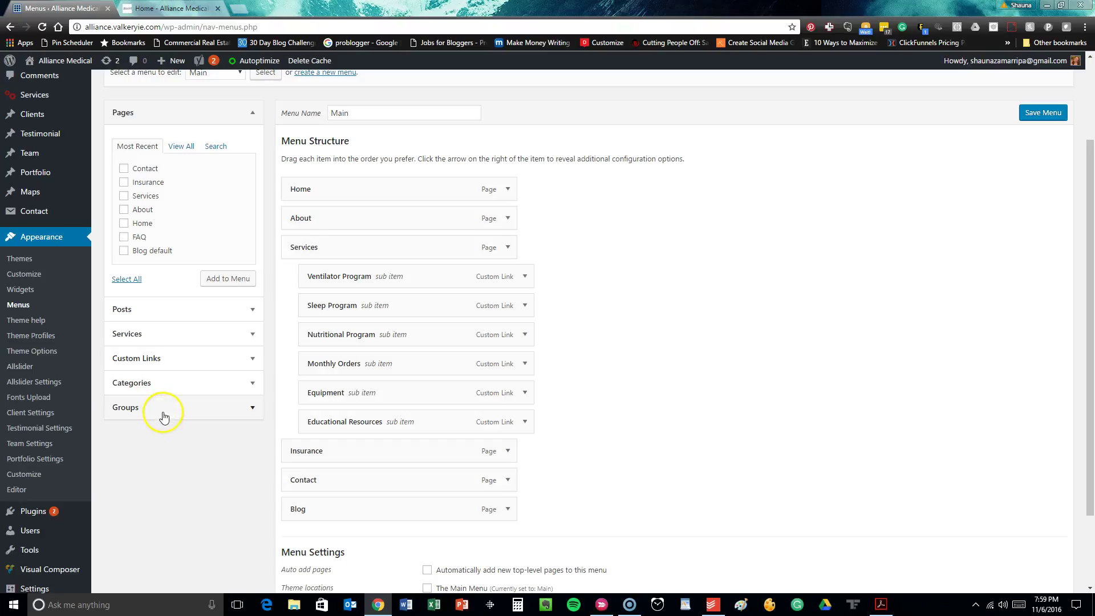
pyautogui.click(149, 337)
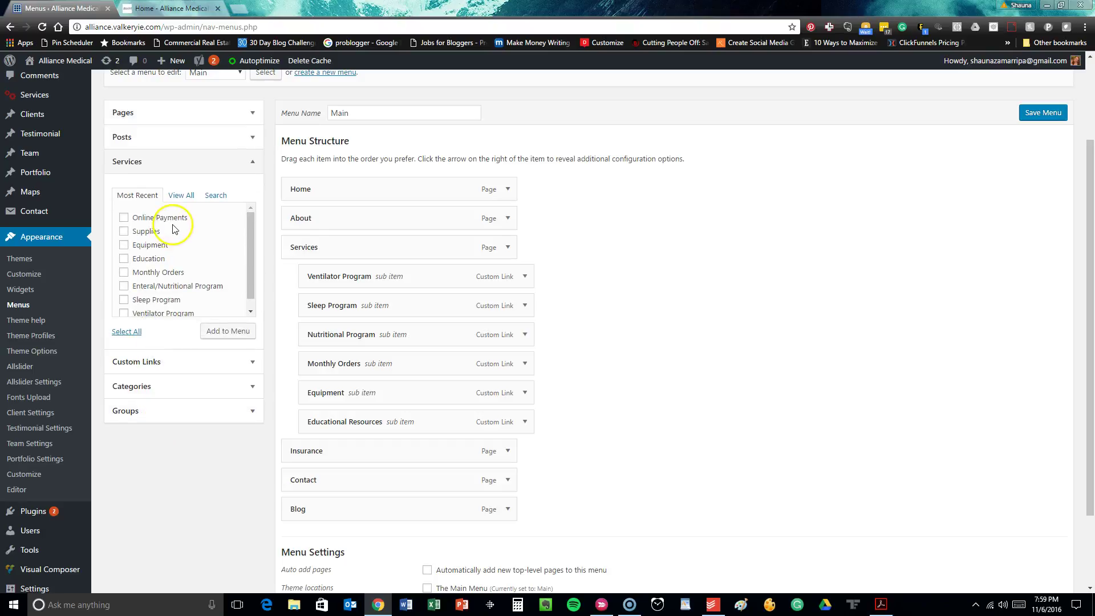
pyautogui.scroll(-3, 176, 249)
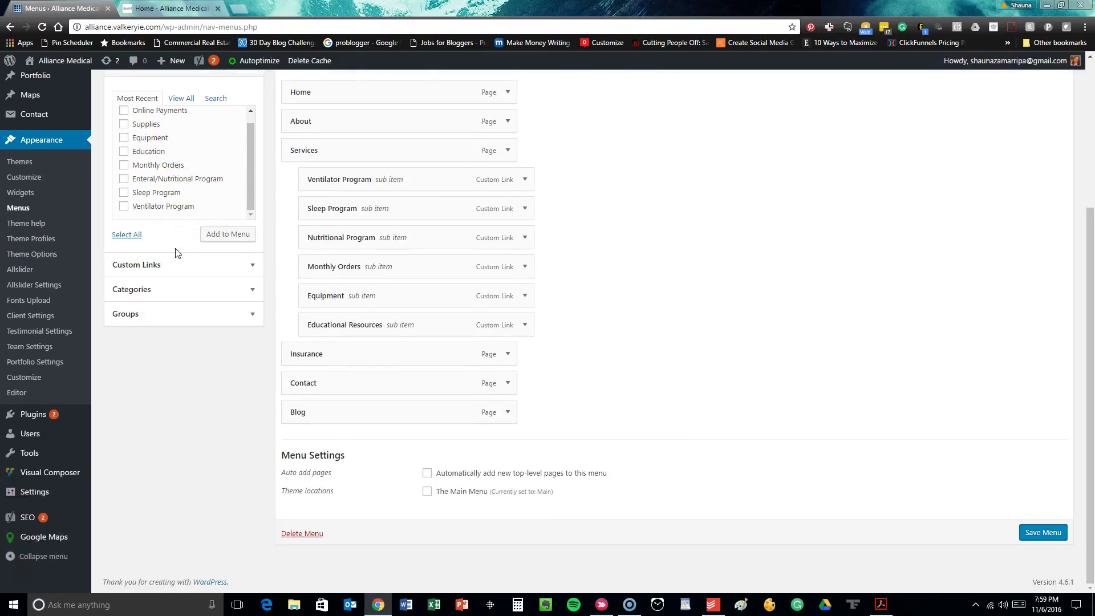
pyautogui.scroll(3, 177, 251)
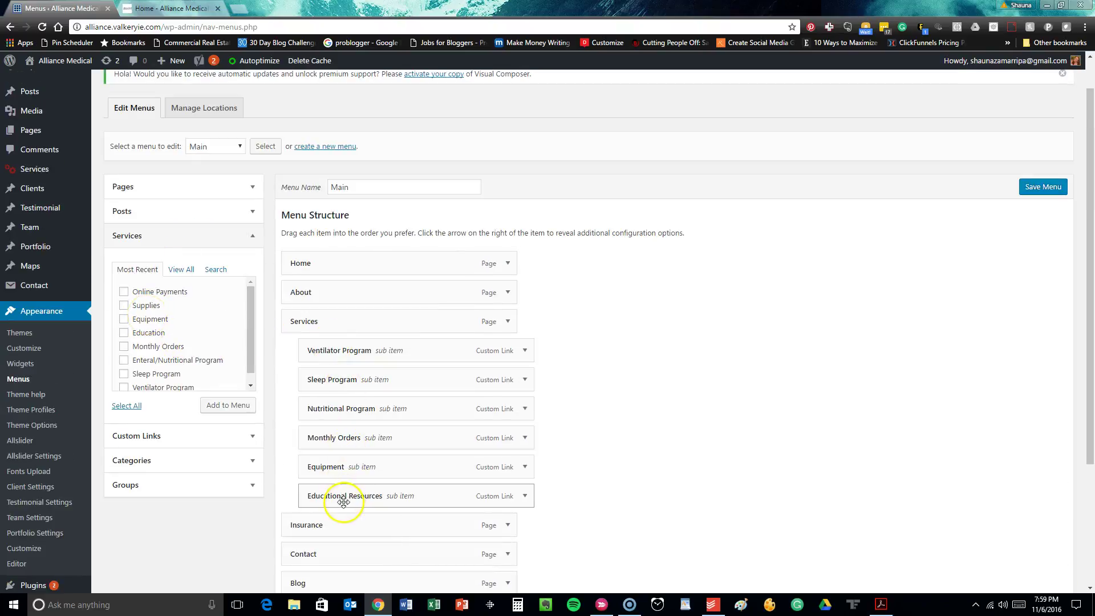
# - Add Online Payments and Supplies to the Main menu, nest both under Services, and save
pyautogui.click(123, 291)
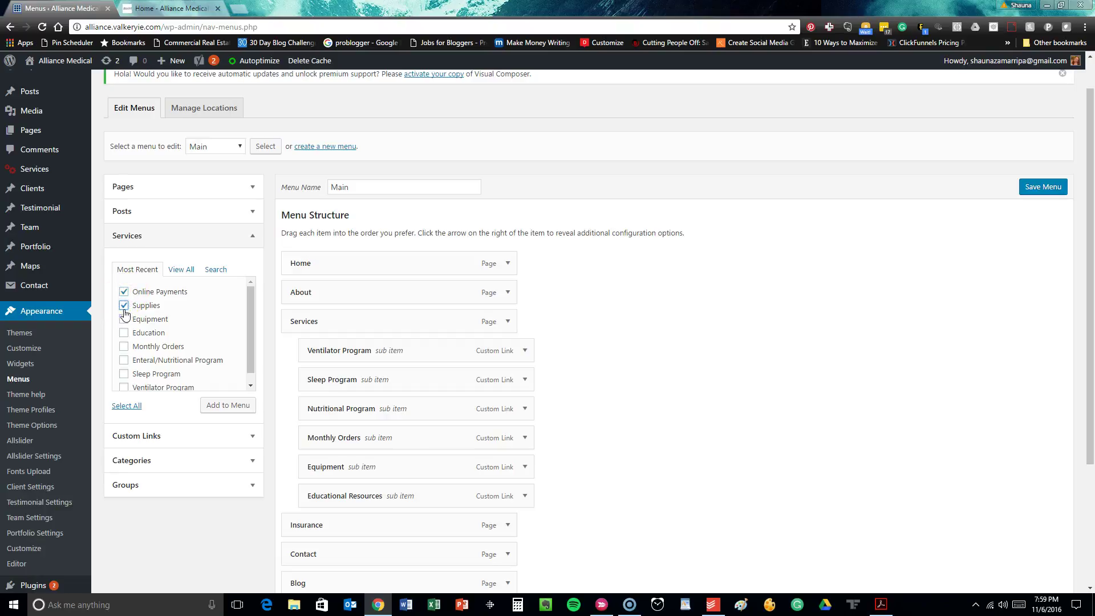
pyautogui.scroll(-1, 125, 320)
pyautogui.click(224, 406)
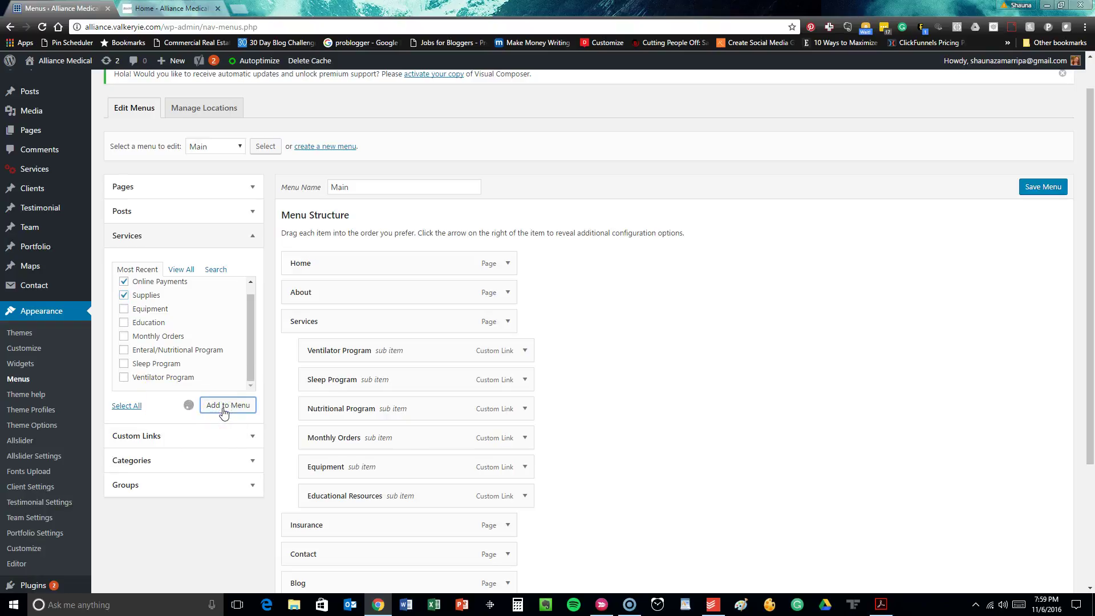
pyautogui.scroll(-4, 225, 415)
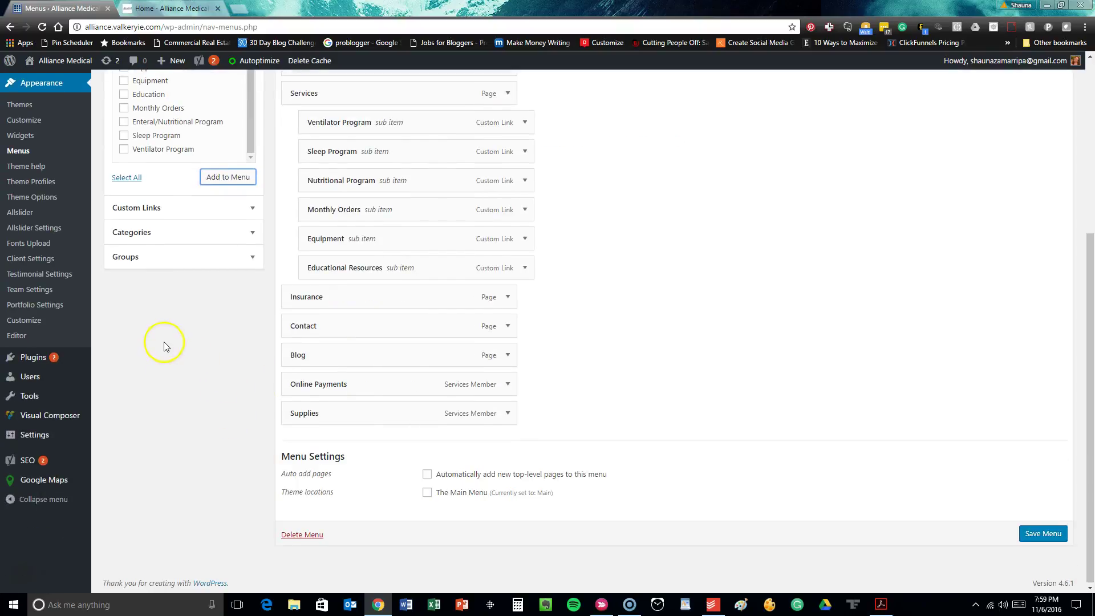
pyautogui.moveTo(320, 386); pyautogui.dragTo(330, 329)
pyautogui.moveTo(328, 443); pyautogui.dragTo(341, 322)
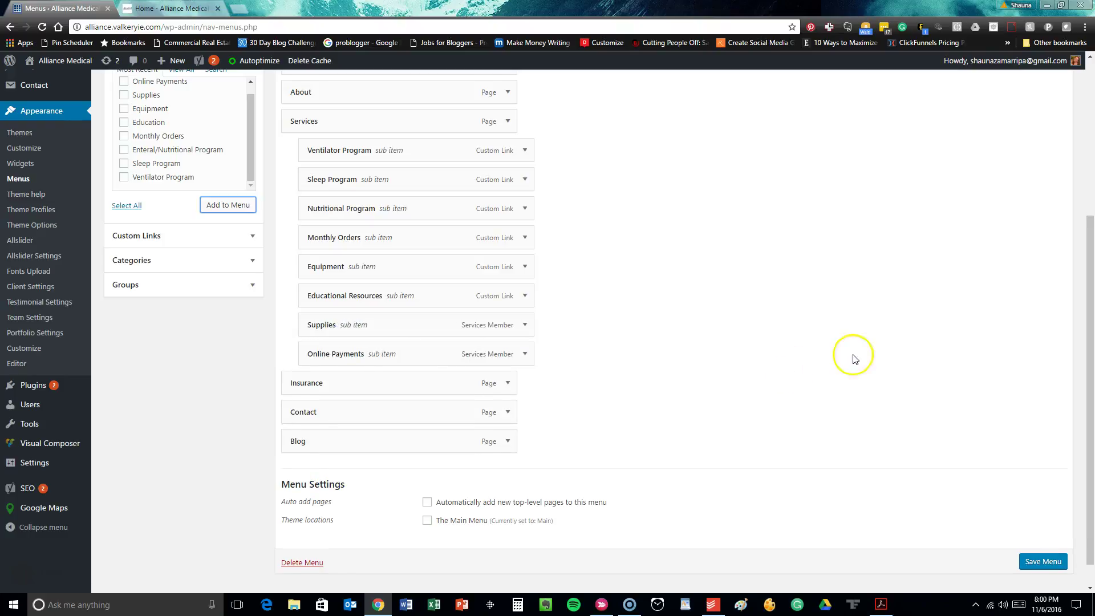
pyautogui.click(1037, 565)
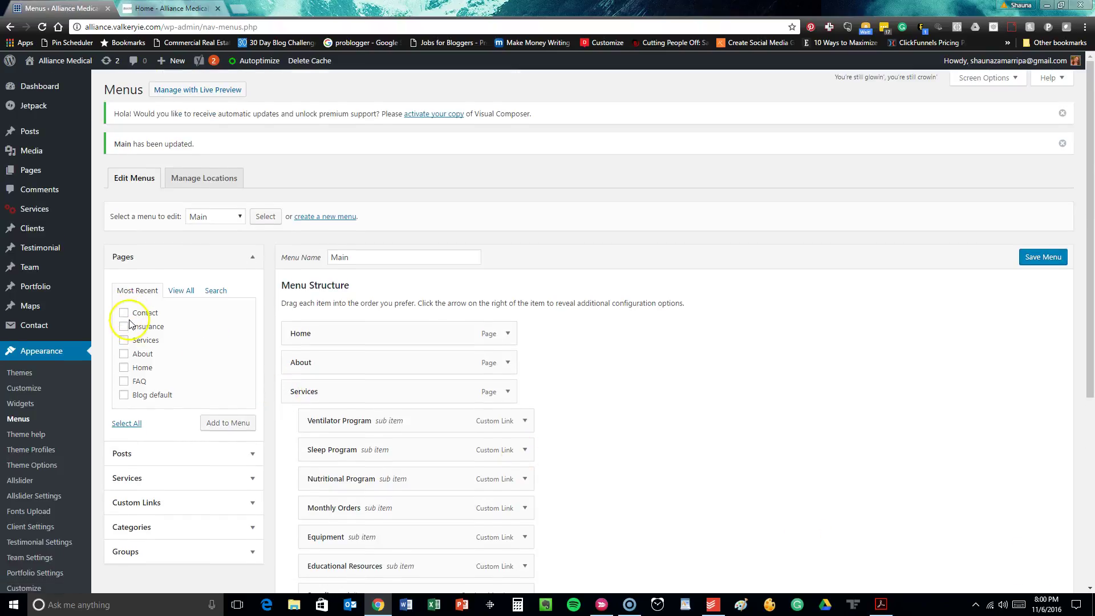
pyautogui.scroll(-1, 130, 325)
pyautogui.scroll(-3, 130, 325)
# - Read the Procare Theme help FAQ on changing the logo, design, footer and slideshow
pyautogui.click(17, 265)
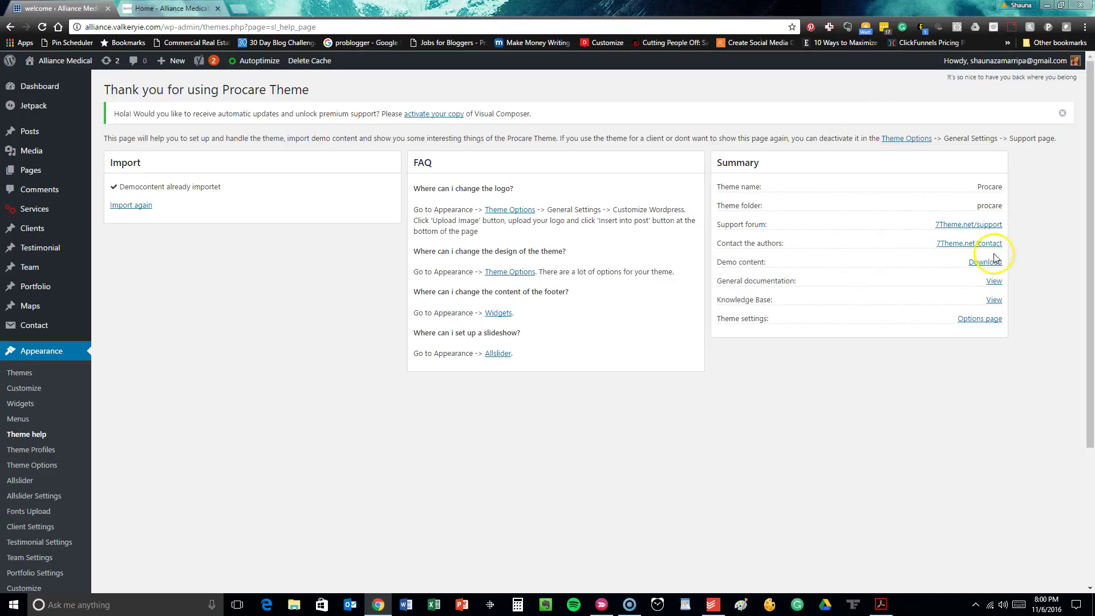
pyautogui.scroll(-2, 233, 475)
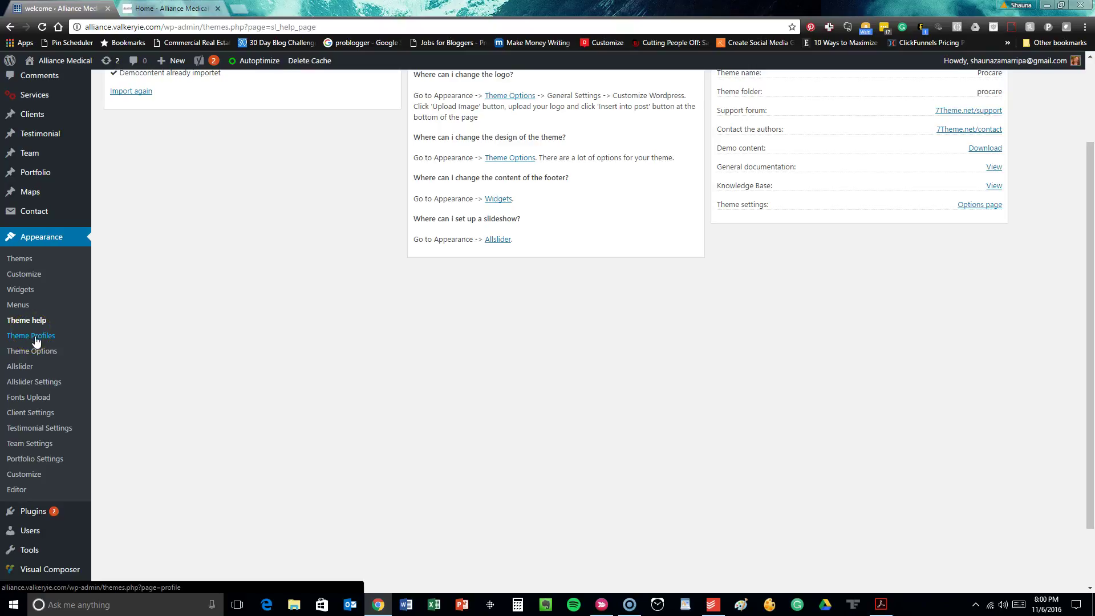
# - Open the Procare Theme Options and review its General Settings, including the green button colours
pyautogui.click(37, 352)
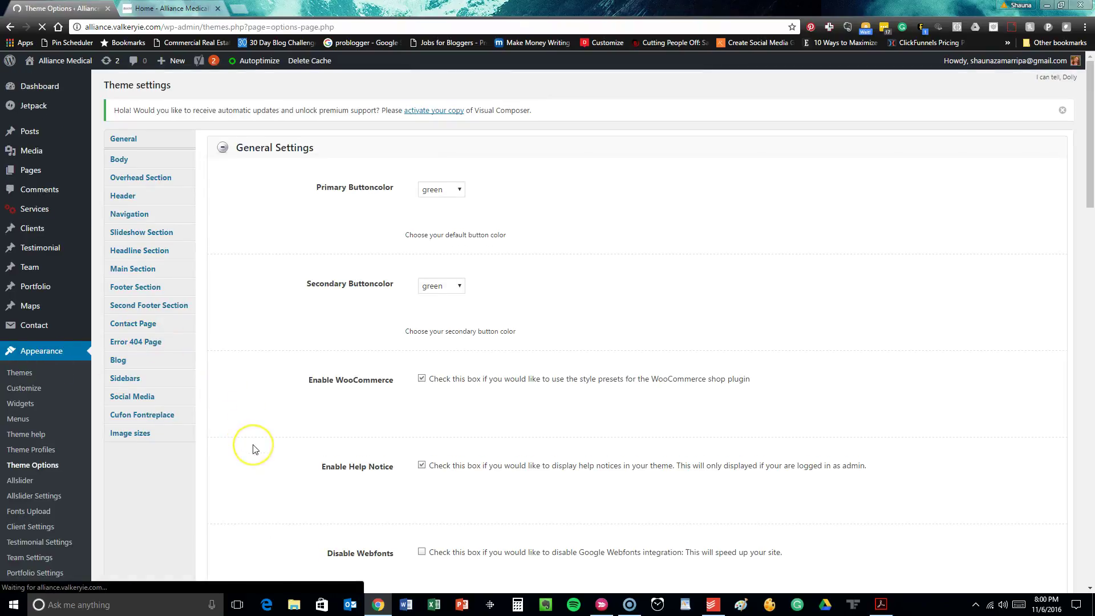
pyautogui.scroll(-14, 254, 448)
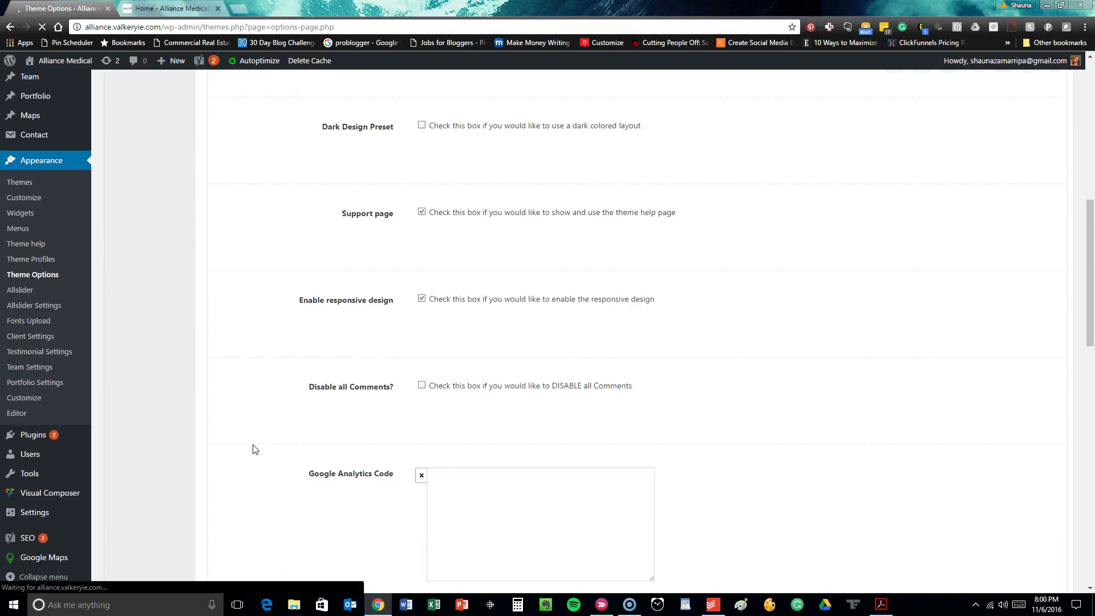
pyautogui.scroll(-10, 255, 448)
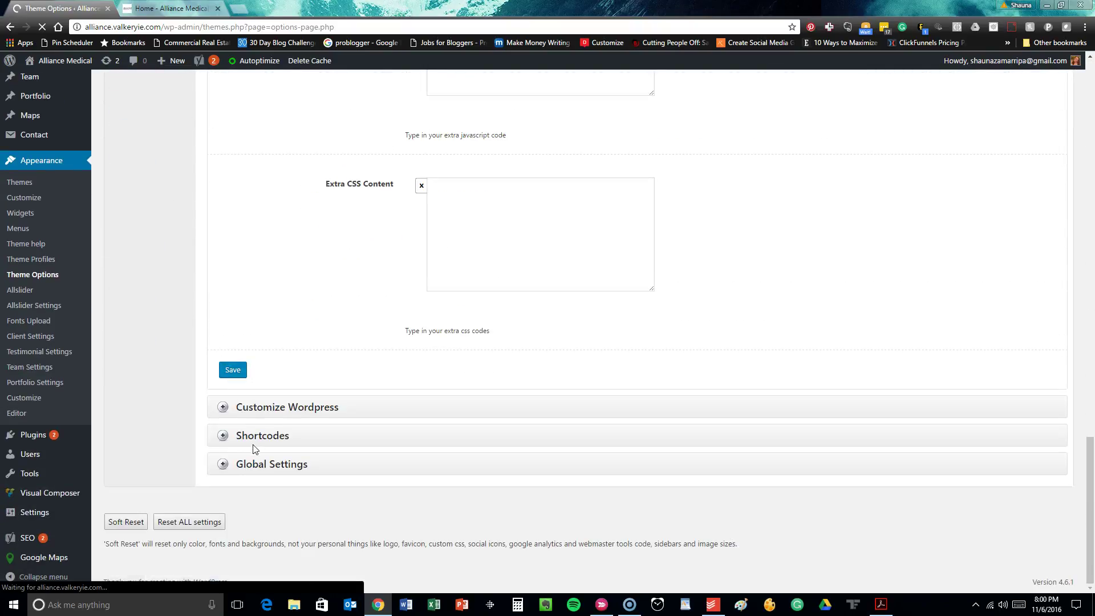
pyautogui.scroll(20, 255, 449)
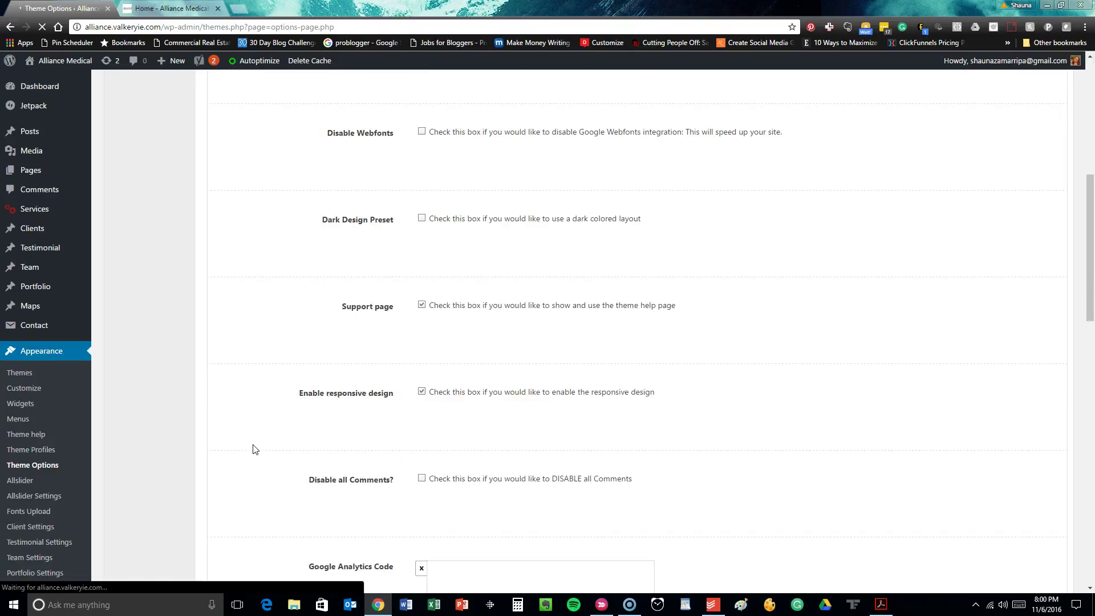
pyautogui.scroll(2, 255, 449)
pyautogui.scroll(-15, 254, 449)
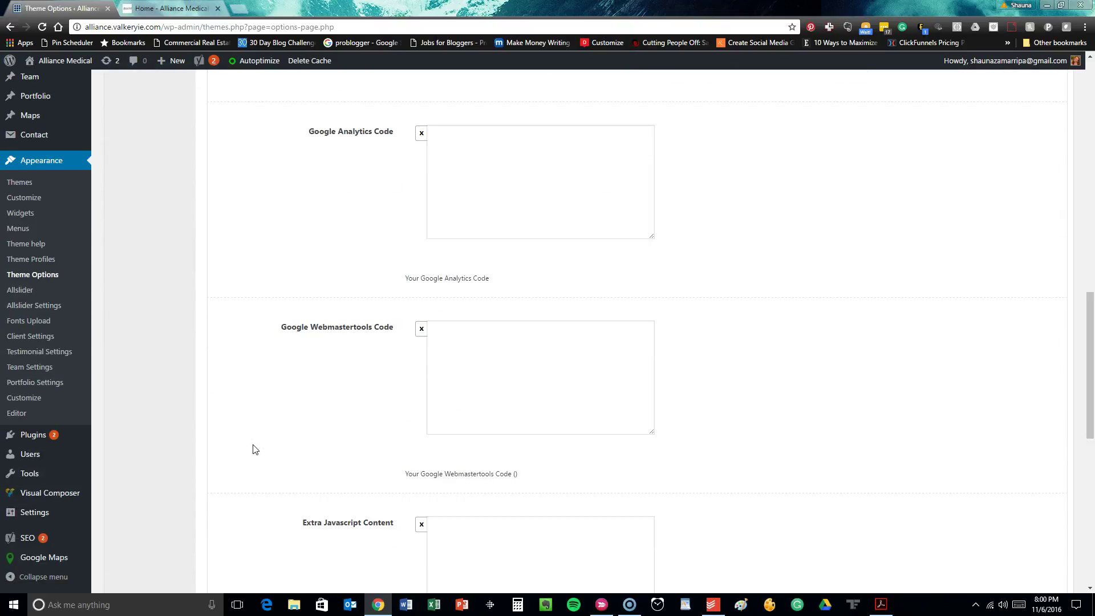
# - Click into the Google Analytics, Google Webmastertools and Extra Javascript Content fields
pyautogui.click(508, 133)
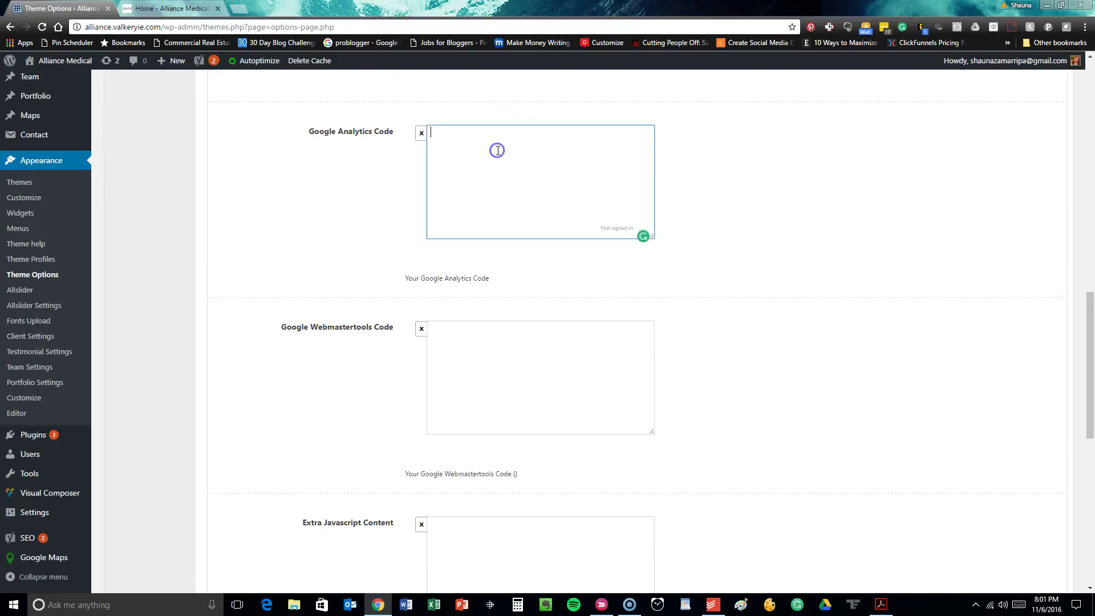
pyautogui.click(491, 351)
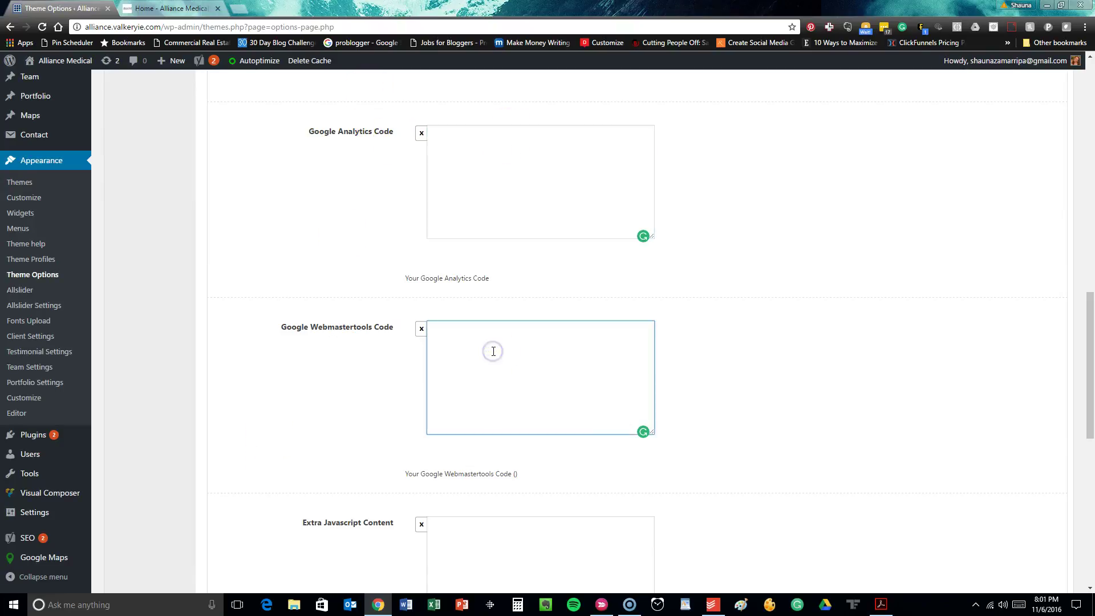
pyautogui.scroll(-4, 493, 352)
pyautogui.click(493, 351)
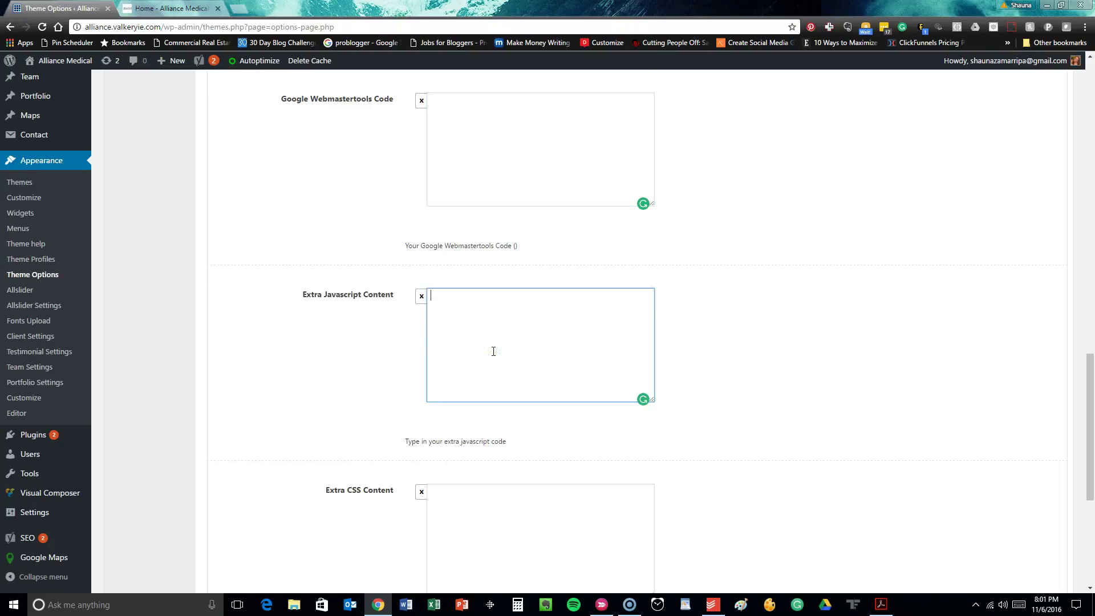
pyautogui.scroll(15, 493, 352)
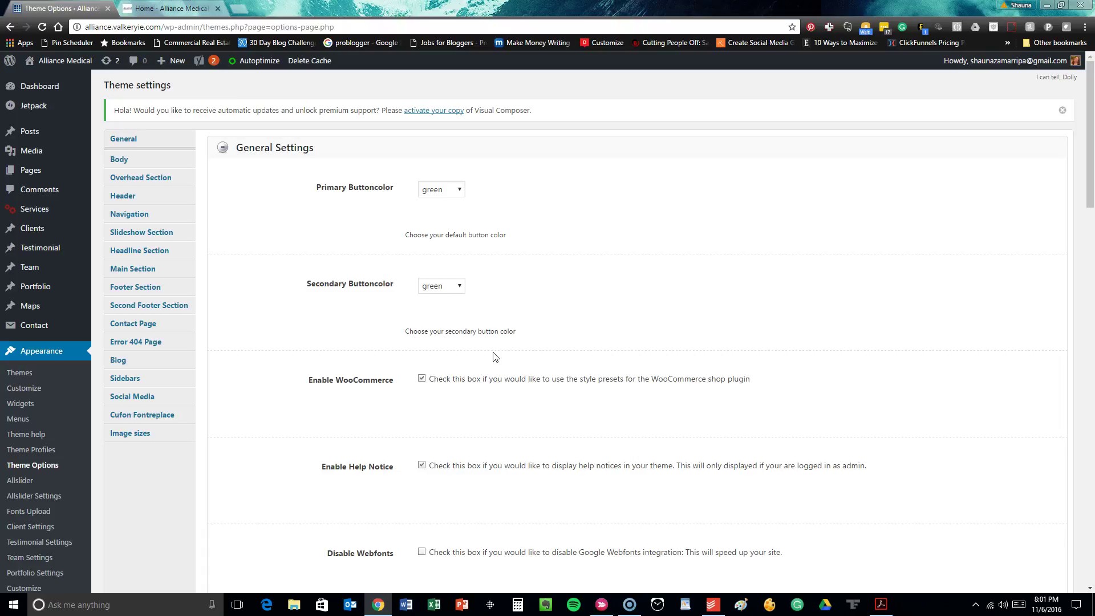
# - Browse the General and Body sections of the theme settings
pyautogui.click(120, 142)
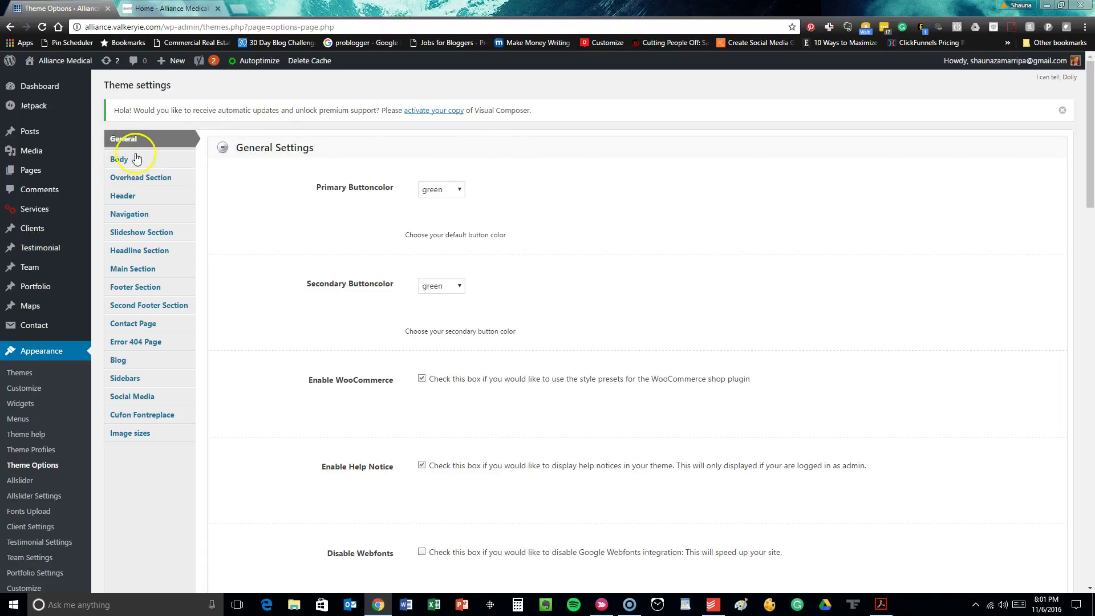
pyautogui.click(138, 164)
pyautogui.scroll(-10, 291, 314)
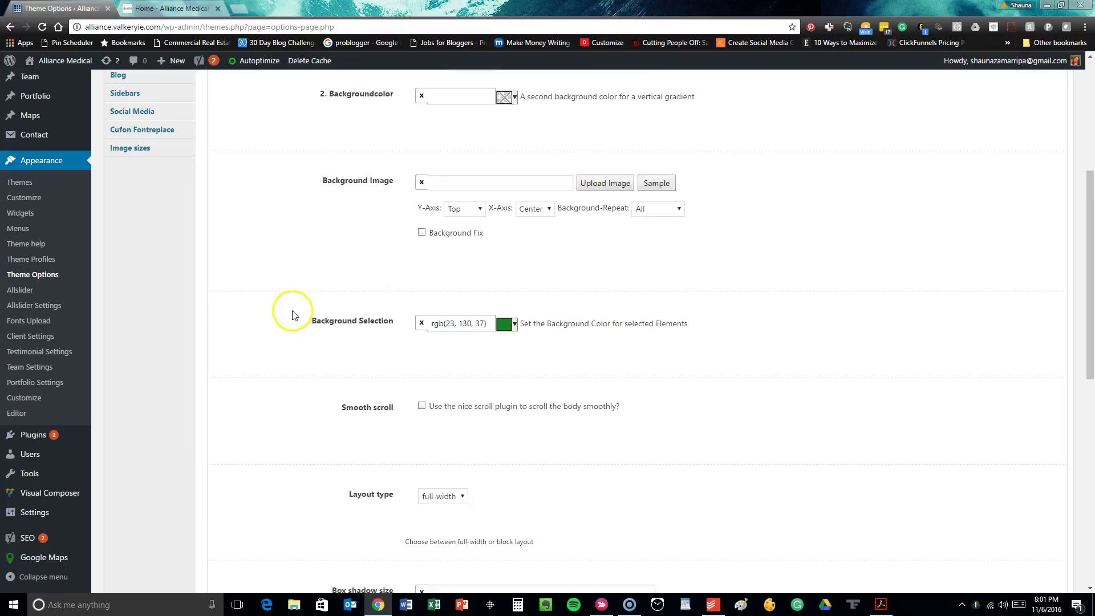
pyautogui.scroll(-4, 292, 315)
pyautogui.scroll(13, 294, 316)
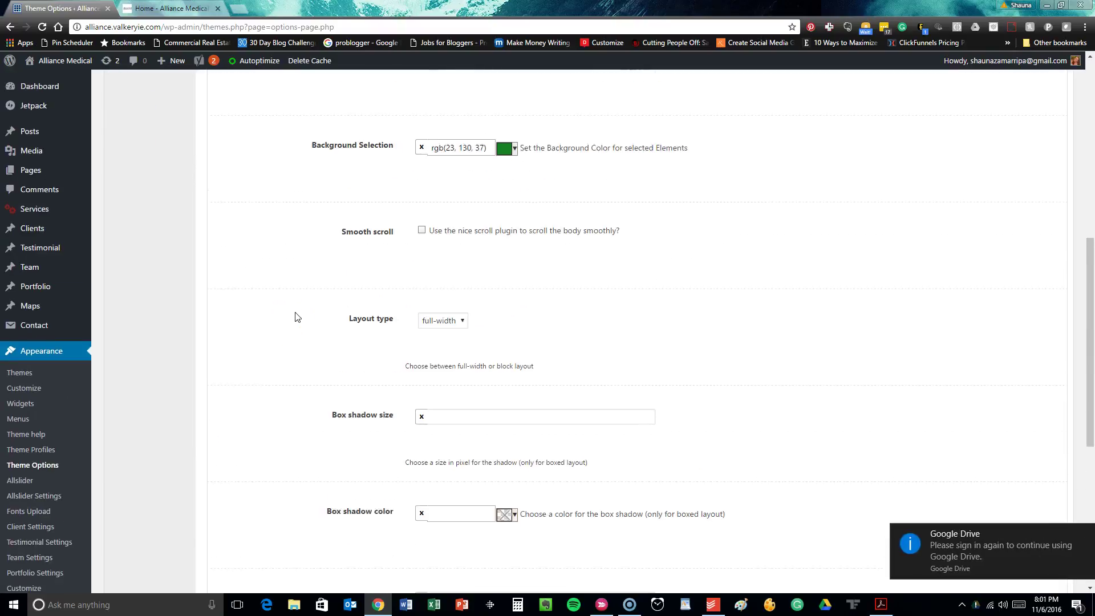
pyautogui.scroll(1, 296, 317)
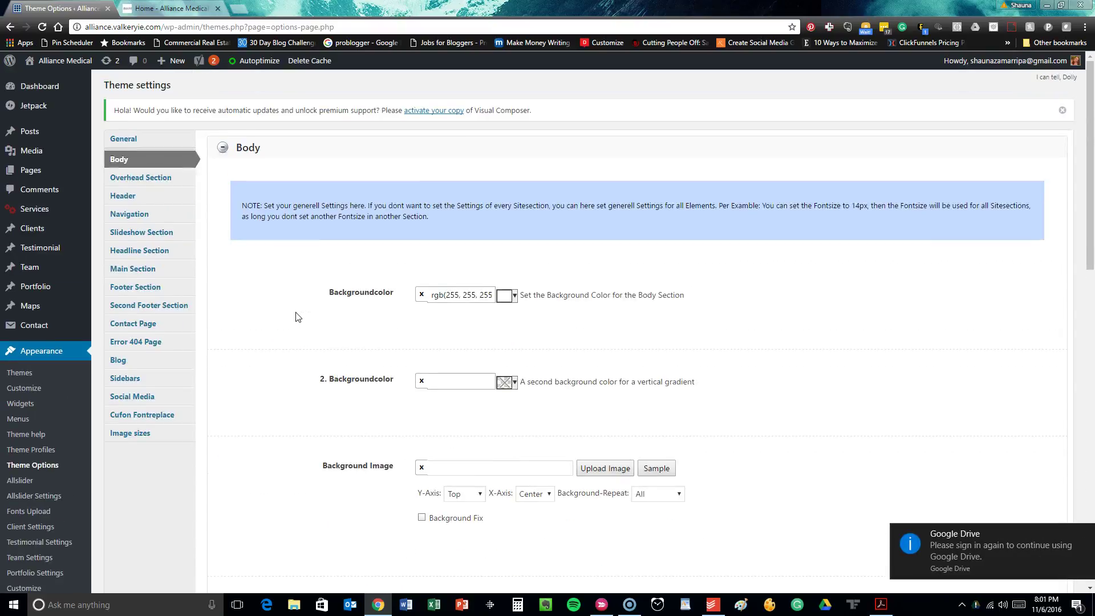
# - Step through Overhead Section and Header to Navigation, reviewing menu font, colours and mobile menu text
pyautogui.click(168, 181)
pyautogui.click(163, 198)
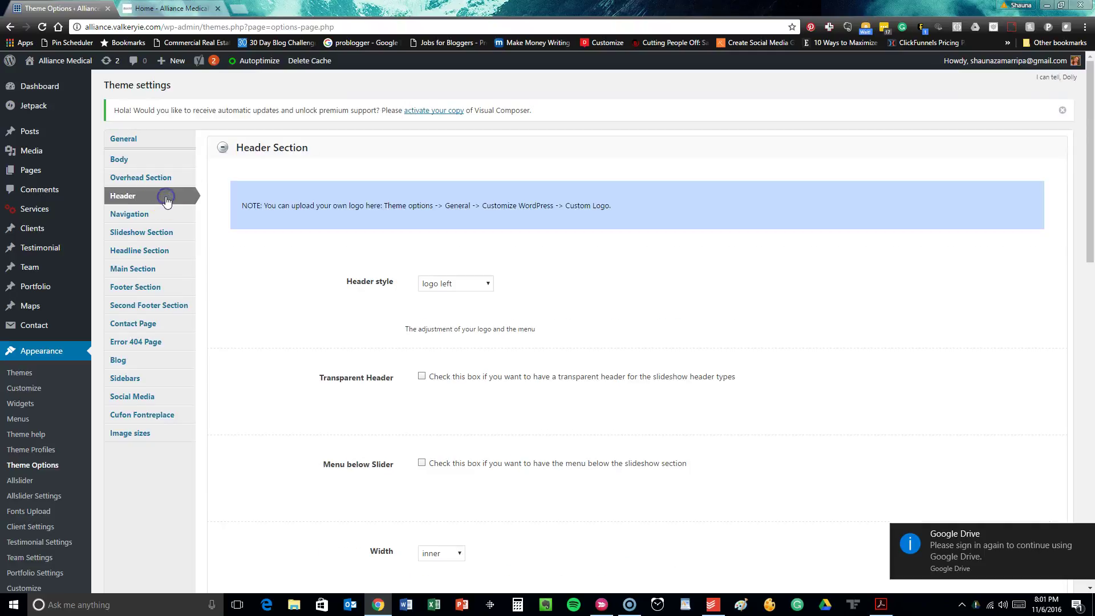
pyautogui.click(167, 220)
pyautogui.scroll(-5, 314, 240)
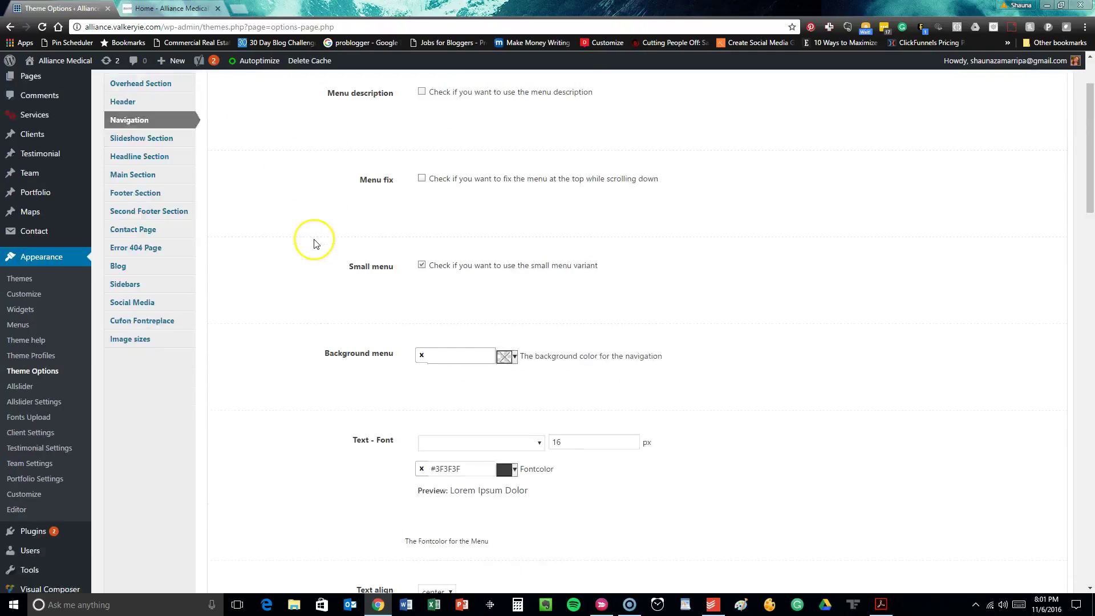
pyautogui.scroll(-15, 314, 244)
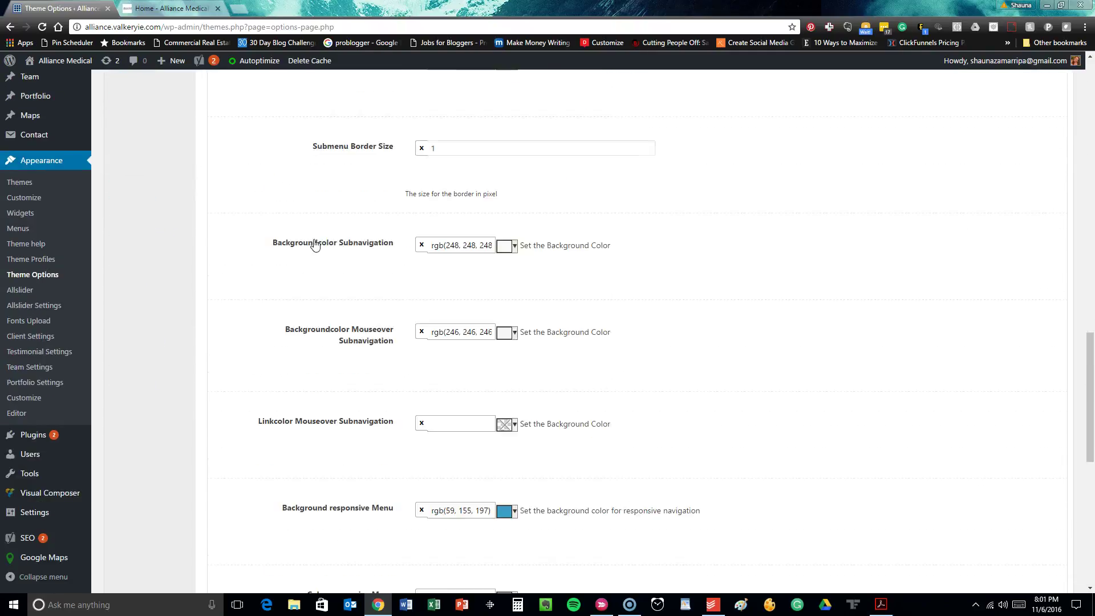
pyautogui.scroll(-2, 315, 245)
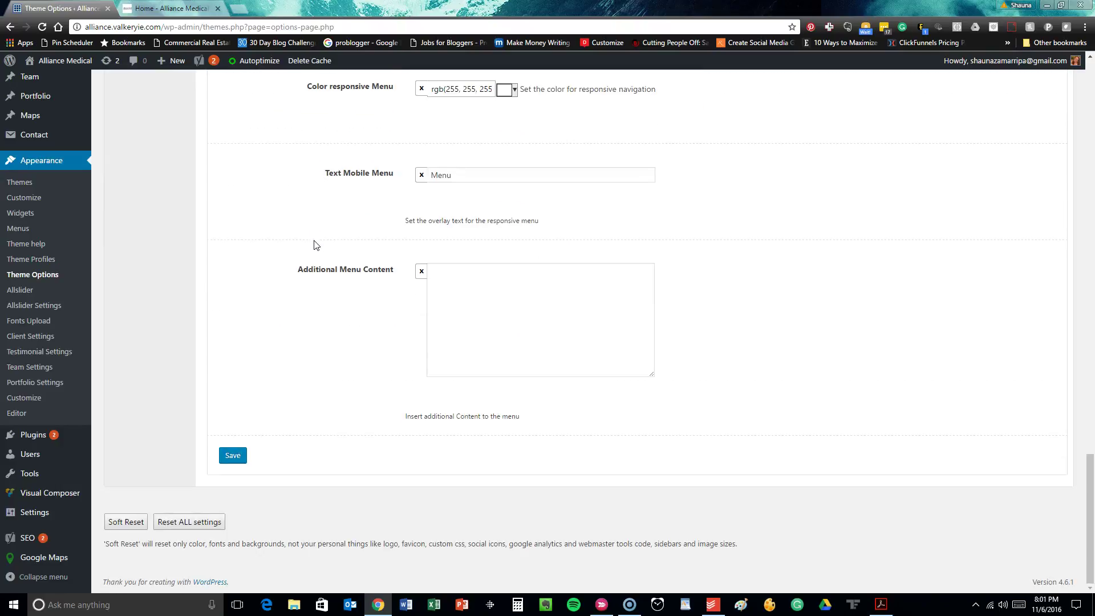
# - In Allslider, expand the first Home slide, showing its 'Welcome' / 'To Alliance Medical Supply' headlines, centered
pyautogui.click(28, 296)
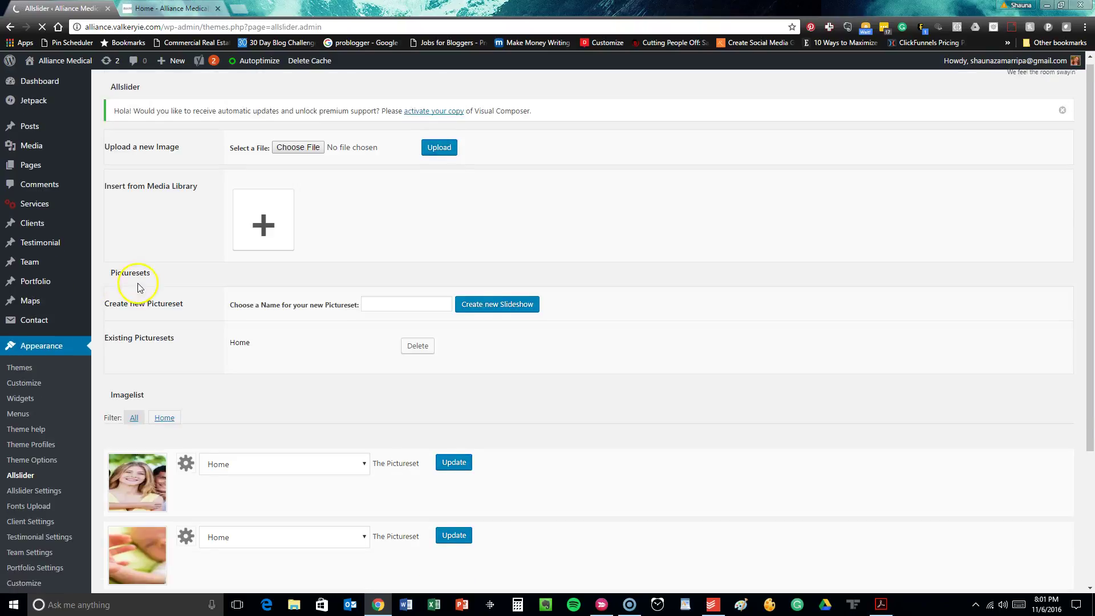
pyautogui.scroll(-4, 137, 342)
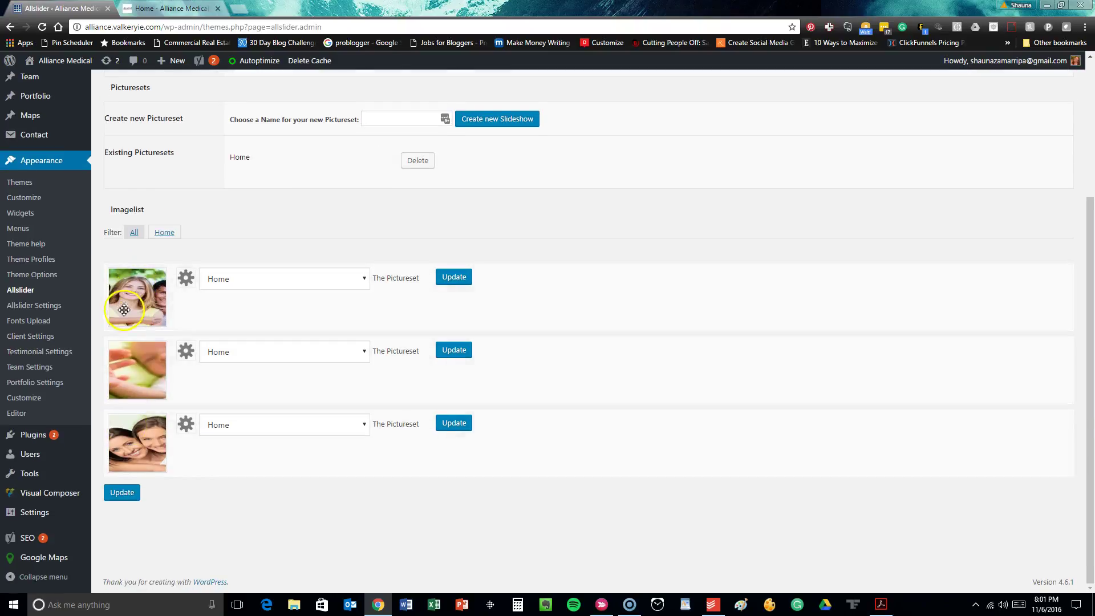
pyautogui.click(185, 285)
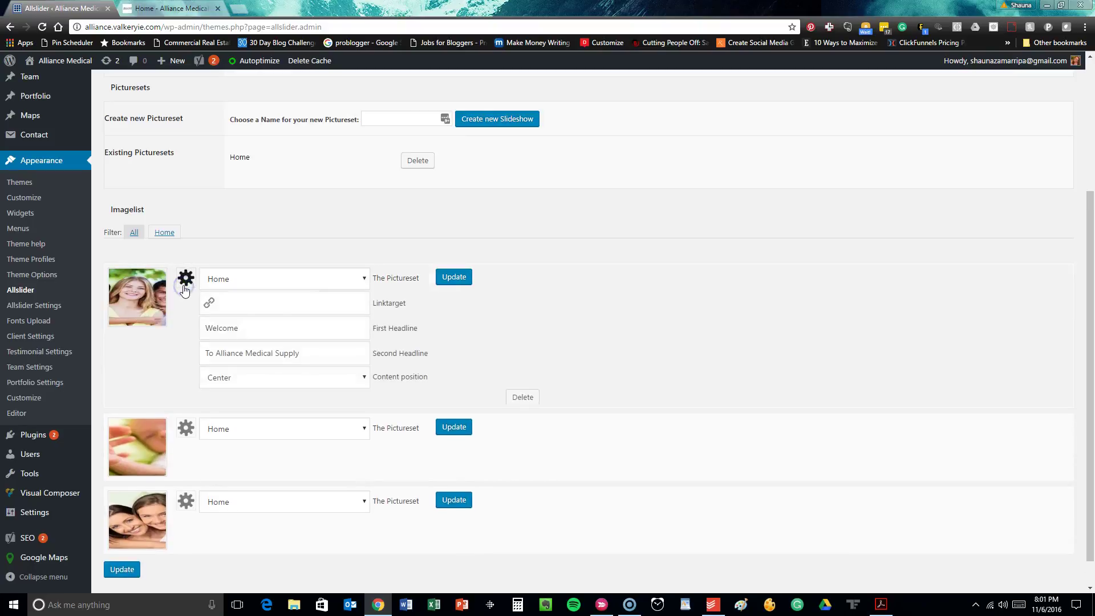
pyautogui.click(255, 383)
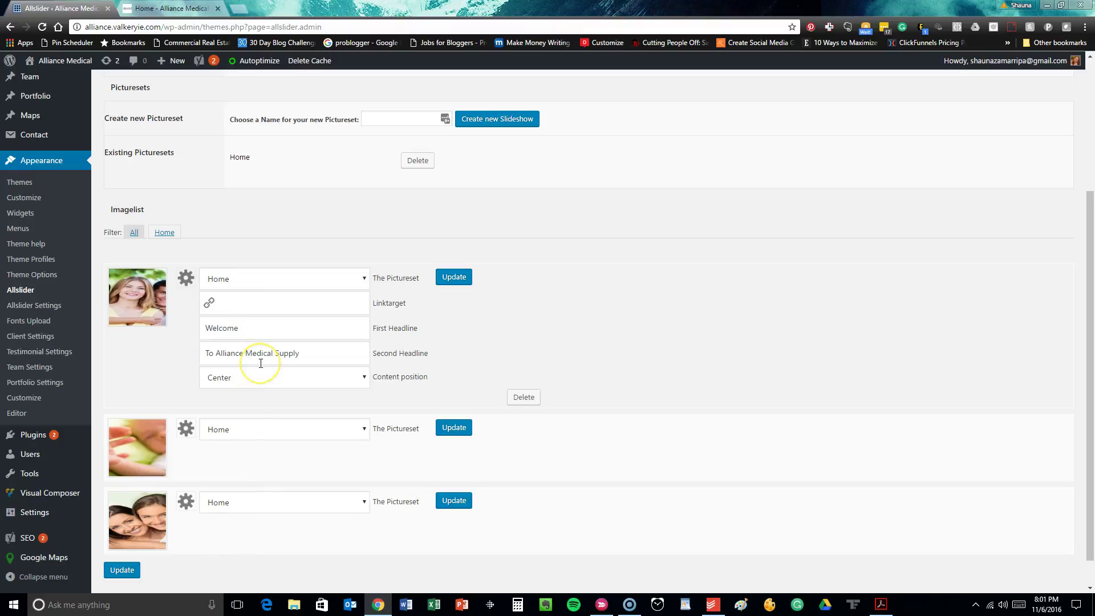
# - Look over the theme's Fonts Upload and Client Settings pages
pyautogui.click(35, 321)
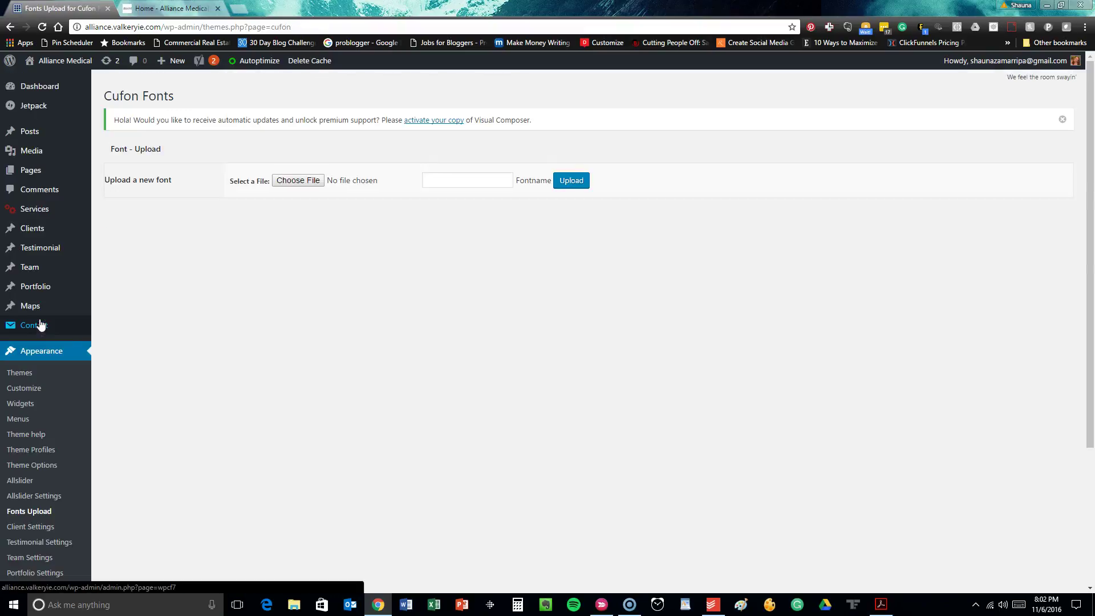
pyautogui.scroll(-3, 212, 211)
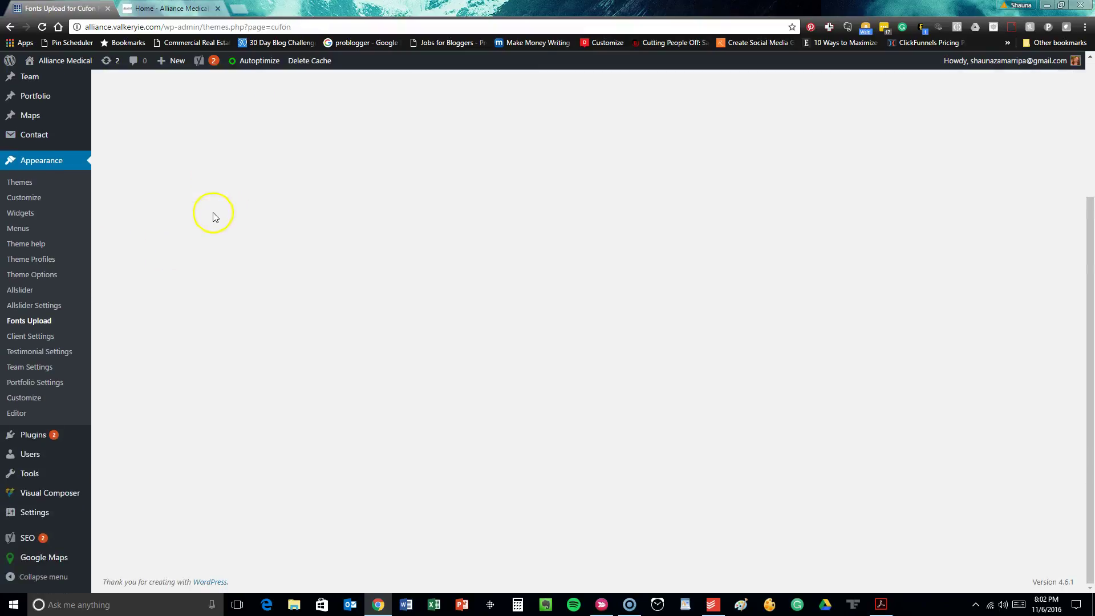
pyautogui.click(20, 338)
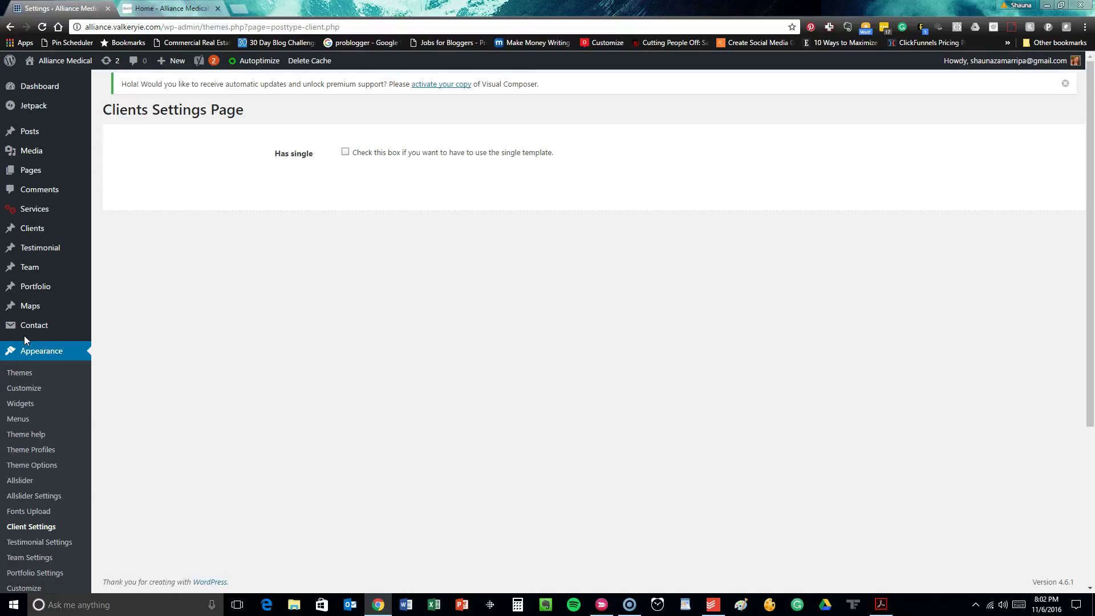
pyautogui.scroll(-1, 24, 338)
pyautogui.scroll(3, 24, 340)
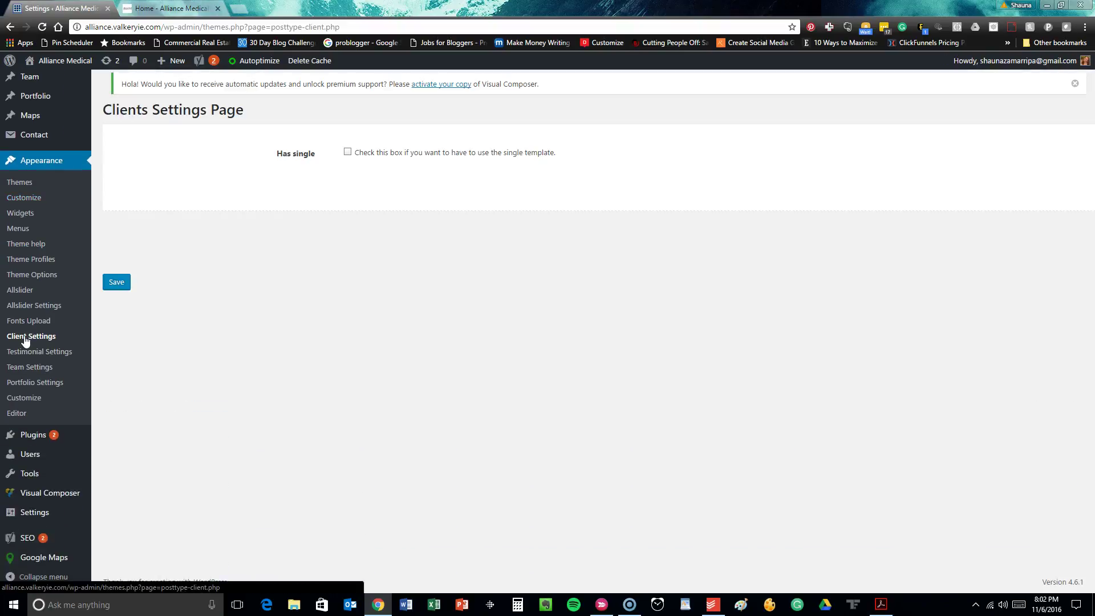
# - Look over the Testimonial, Team and Portfolio Settings pages, then open the Customizer
pyautogui.click(32, 353)
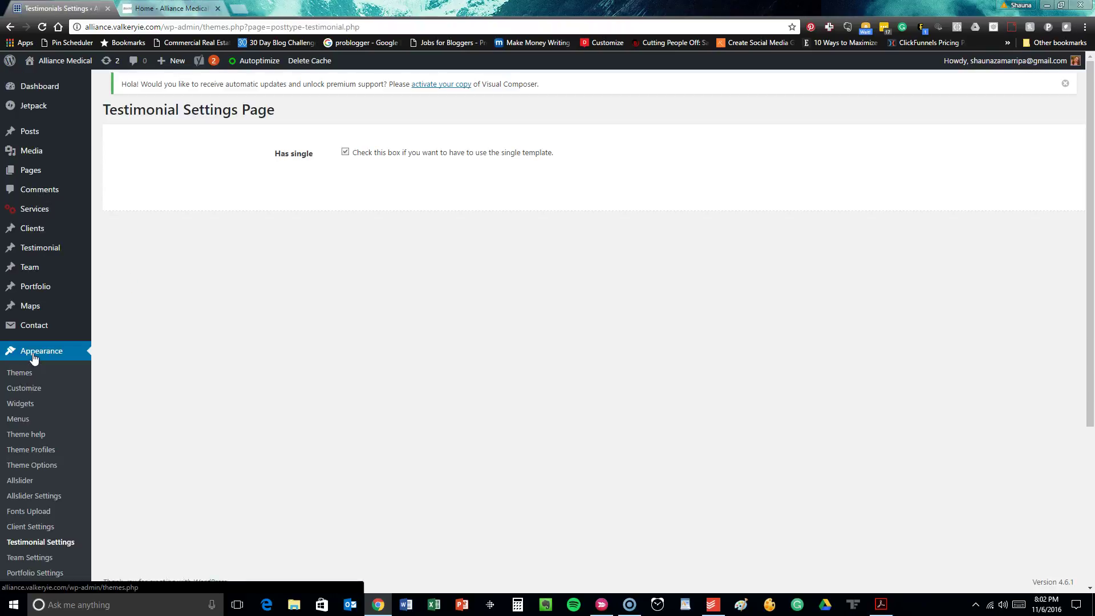
pyautogui.click(35, 368)
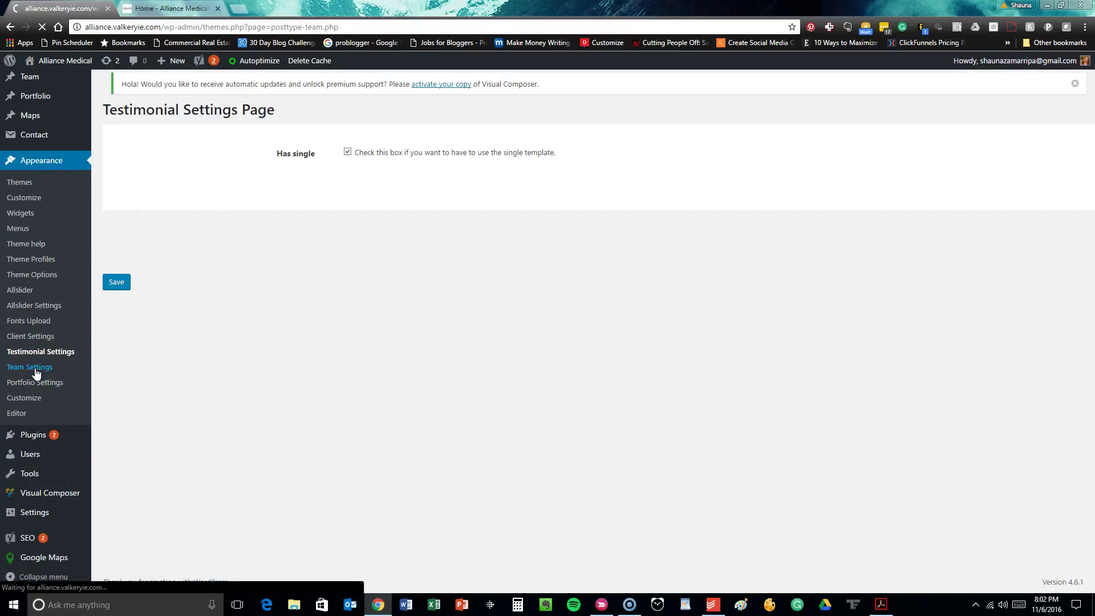
pyautogui.scroll(-3, 36, 374)
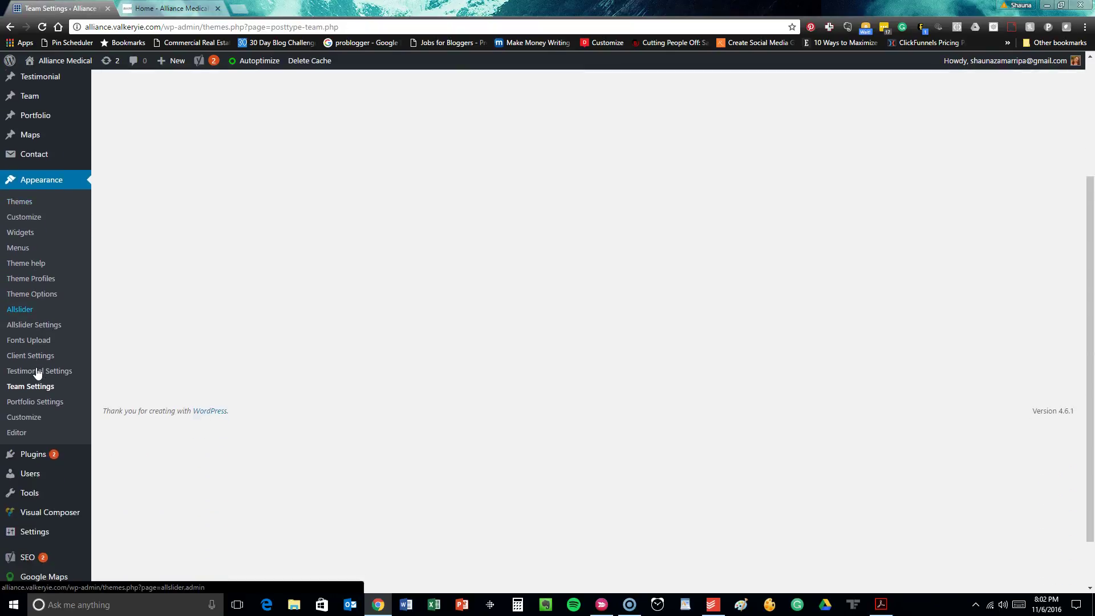
pyautogui.click(28, 402)
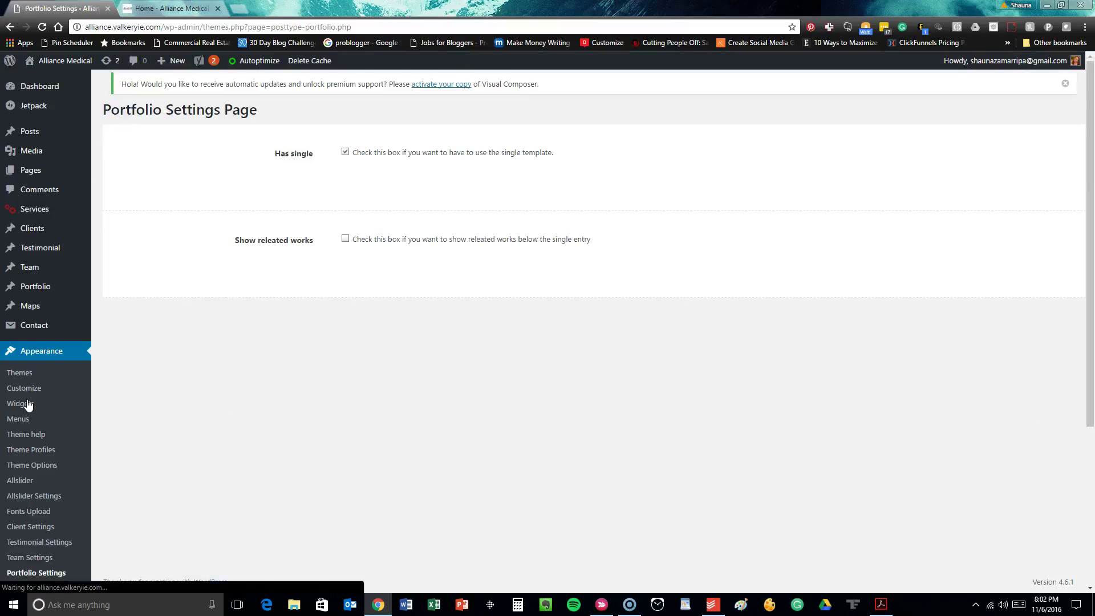
pyautogui.scroll(-5, 27, 404)
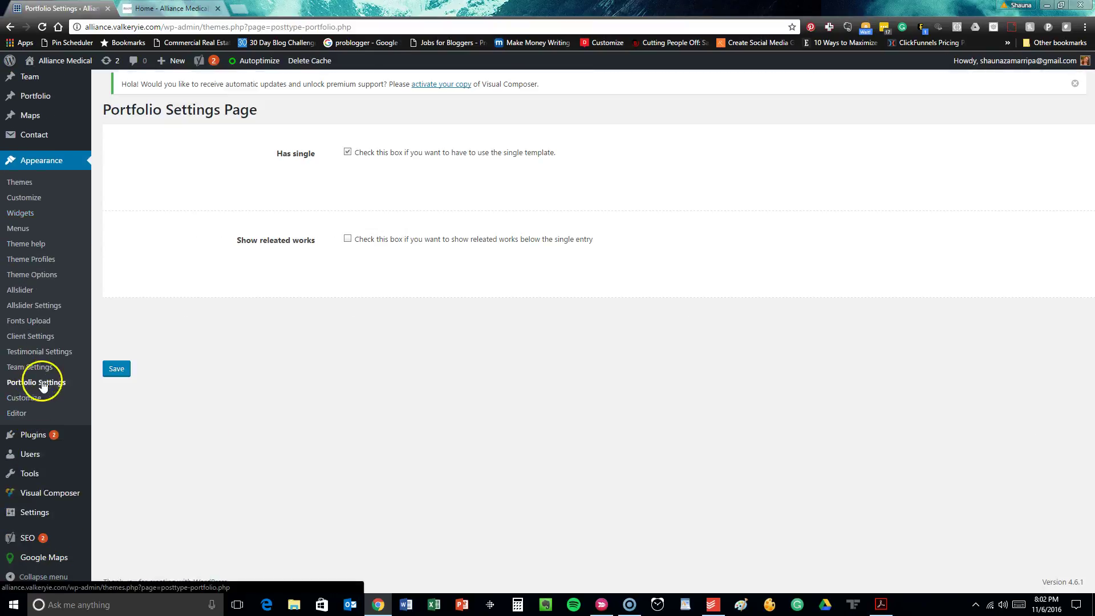
pyautogui.click(42, 401)
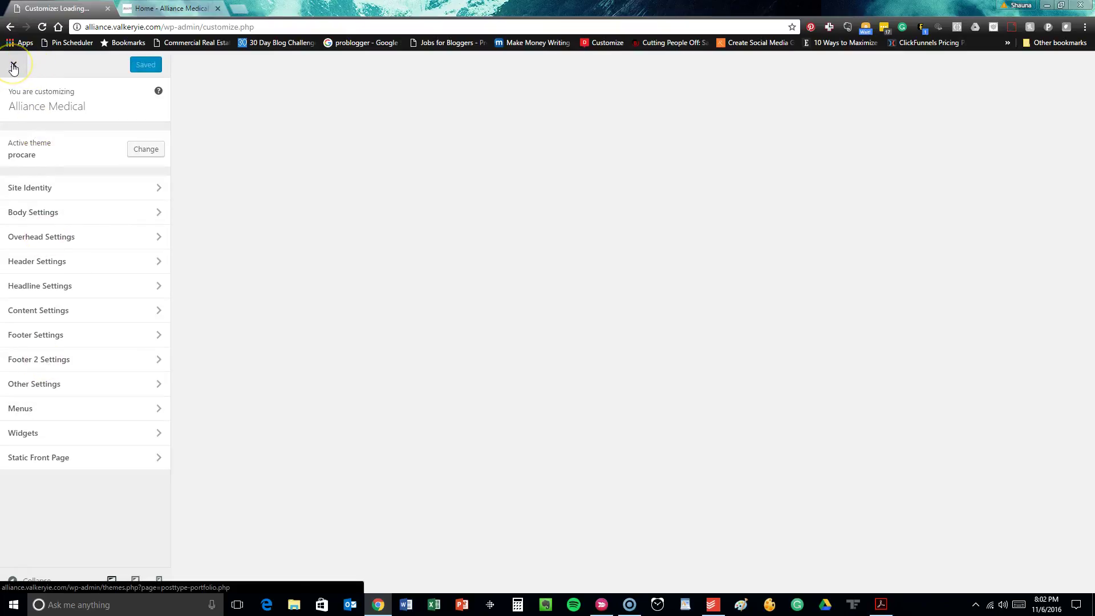
pyautogui.click(13, 66)
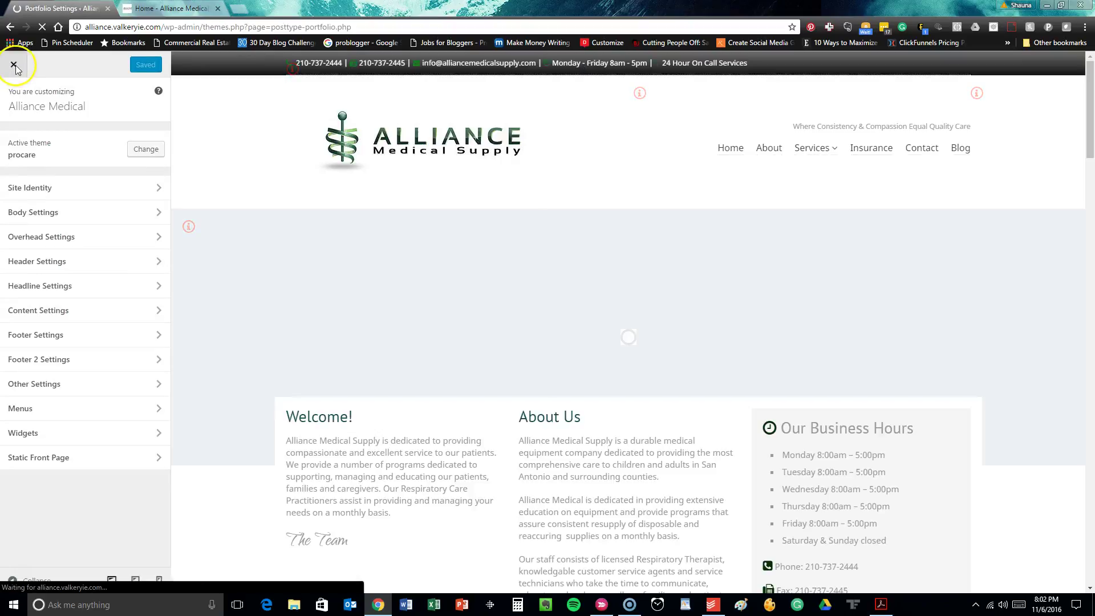
# - Close the Customizer and go to Appearance > Editor
pyautogui.scroll(-4, 34, 342)
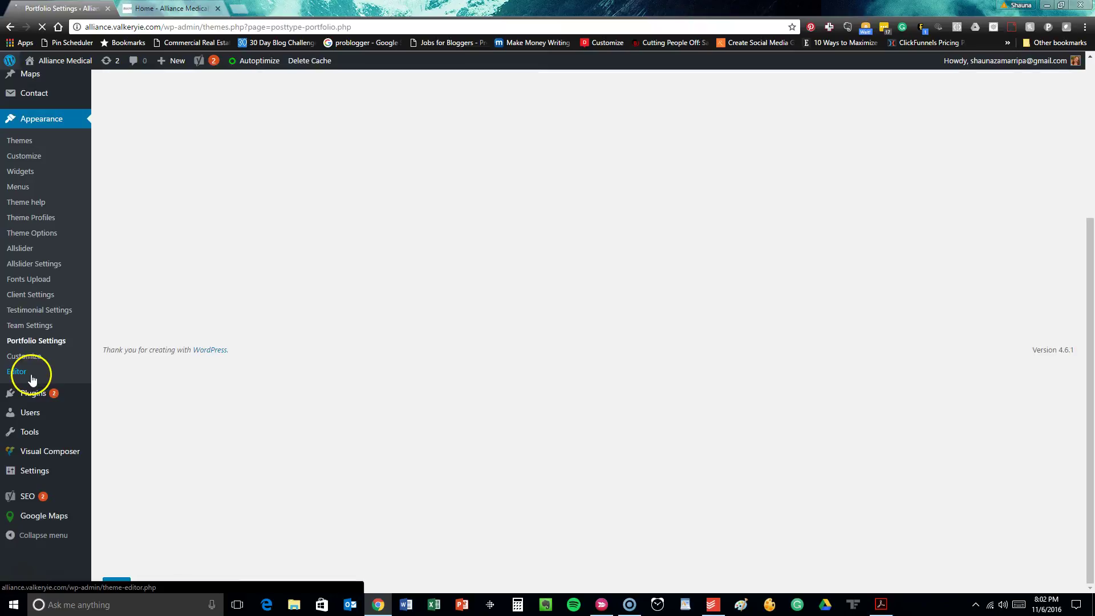
pyautogui.click(32, 375)
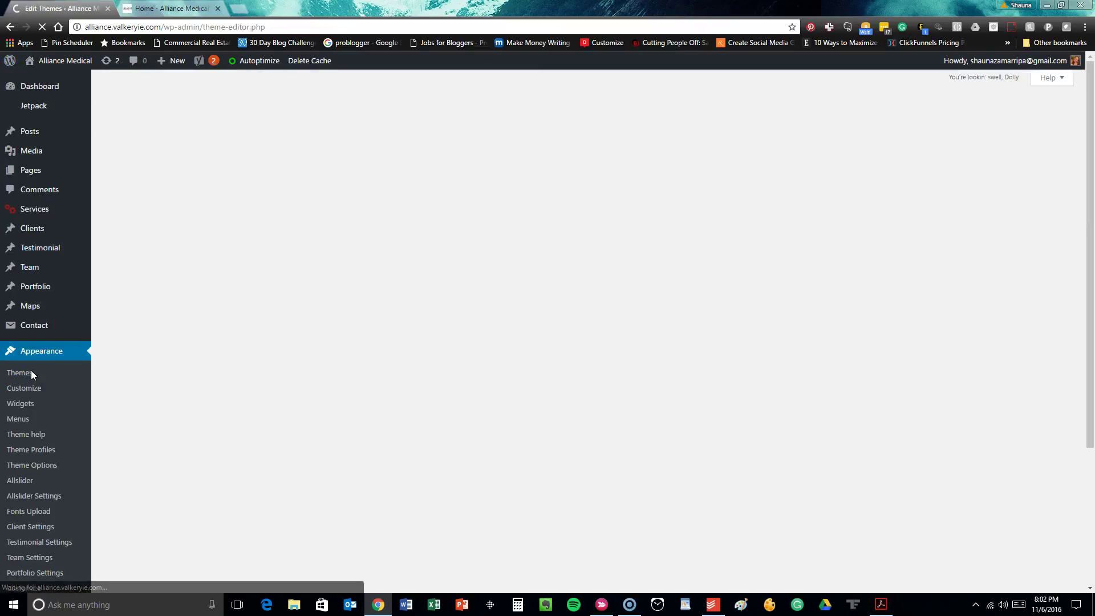
# - Look through procare's style.css code and its list of template files in the theme editor
pyautogui.click(43, 365)
pyautogui.scroll(-10, 399, 251)
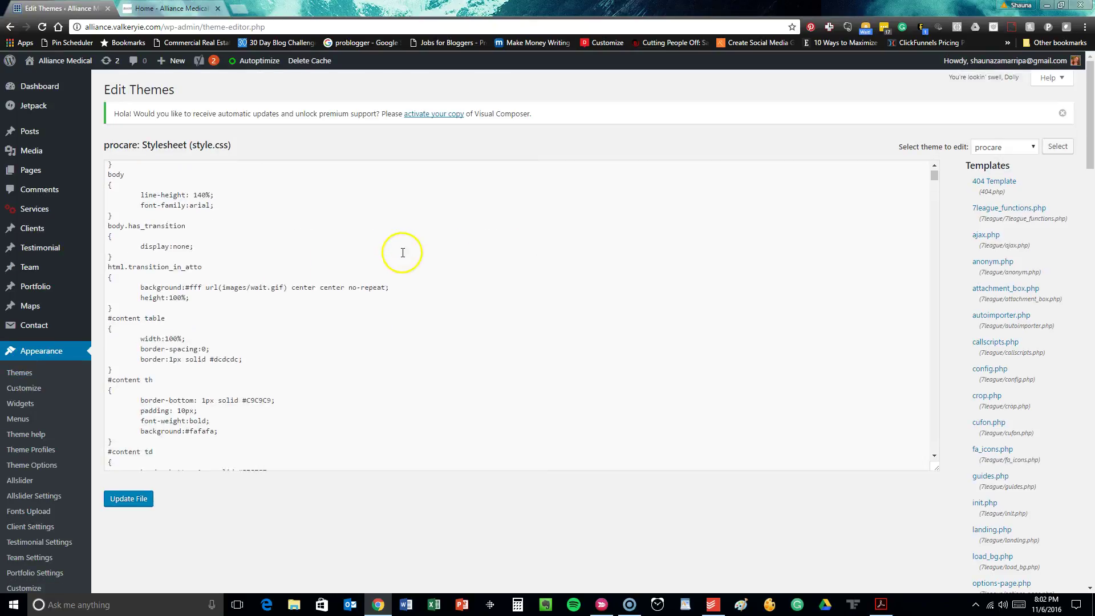
pyautogui.scroll(-6, 1003, 257)
pyautogui.scroll(-8, 1020, 262)
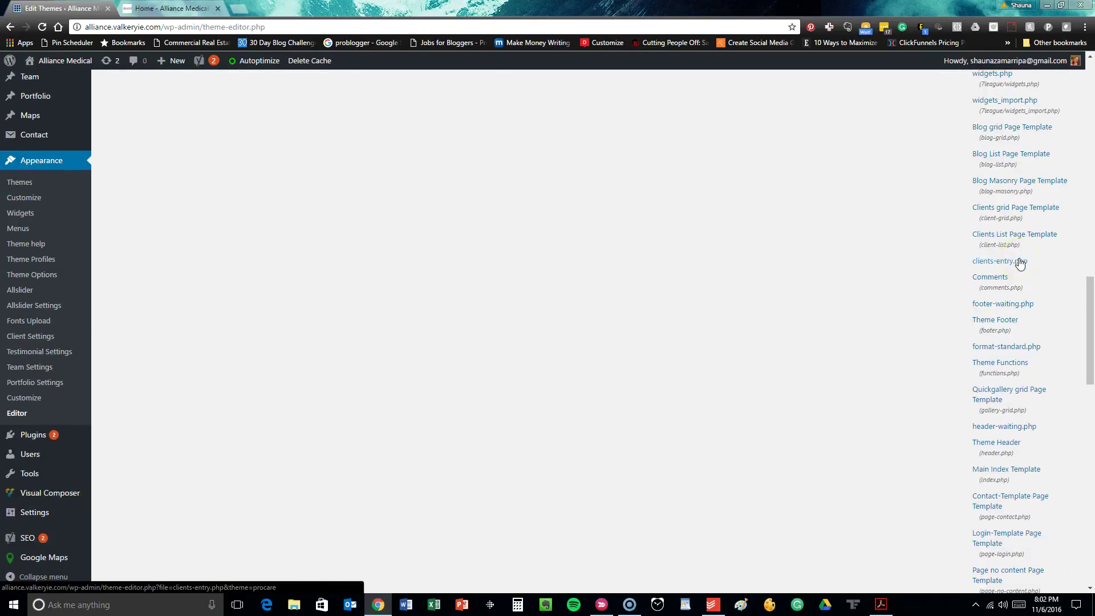
pyautogui.scroll(6, 1021, 263)
pyautogui.scroll(8, 1024, 267)
pyautogui.click(313, 391)
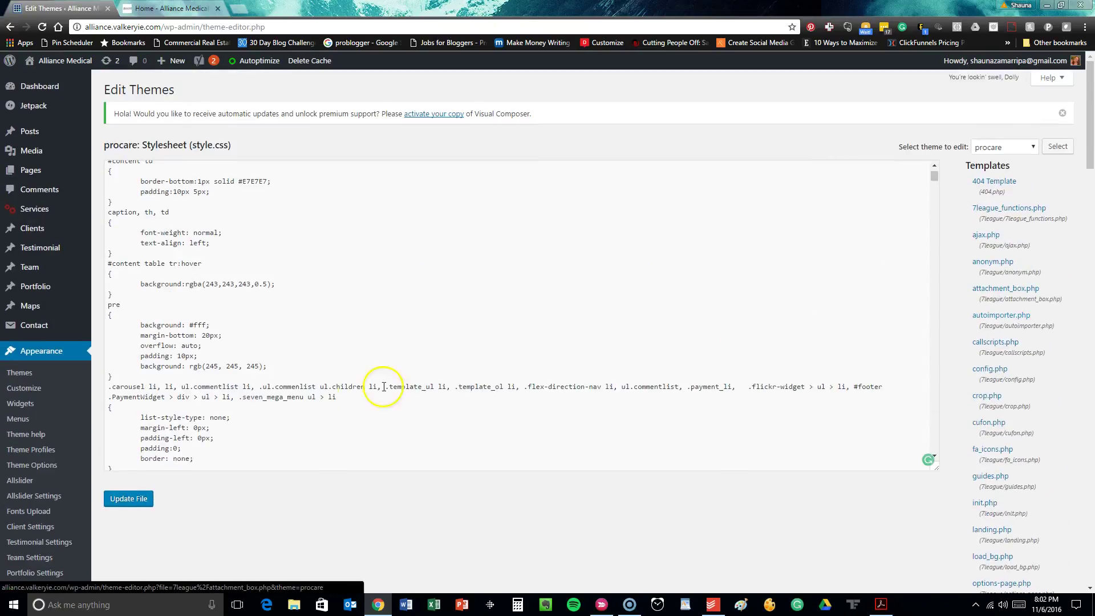
pyautogui.scroll(10, 325, 357)
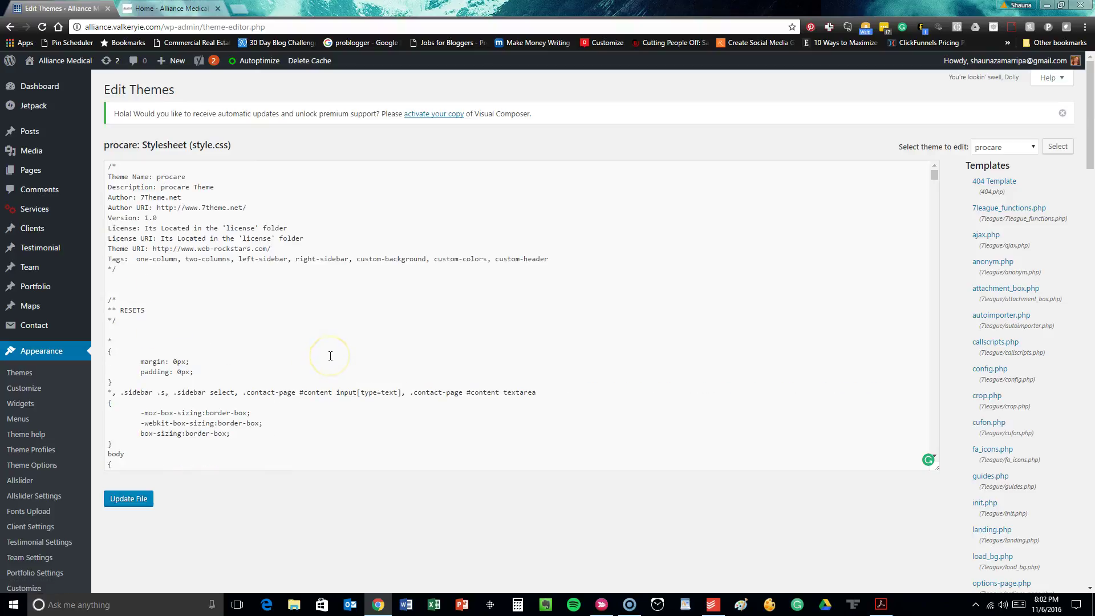
pyautogui.scroll(-3, 11, 385)
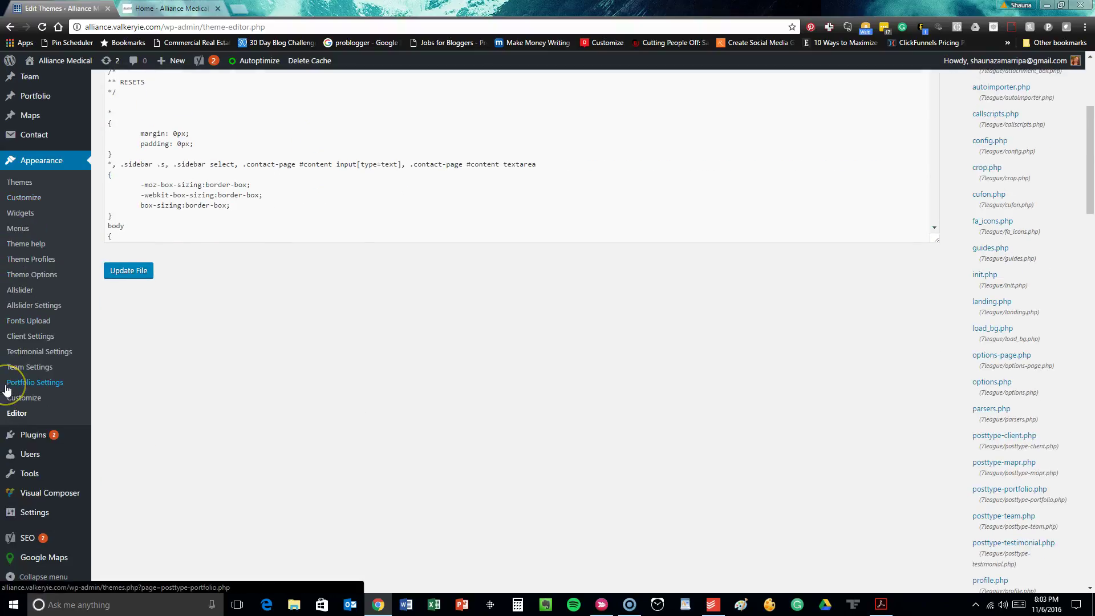
pyautogui.click(29, 431)
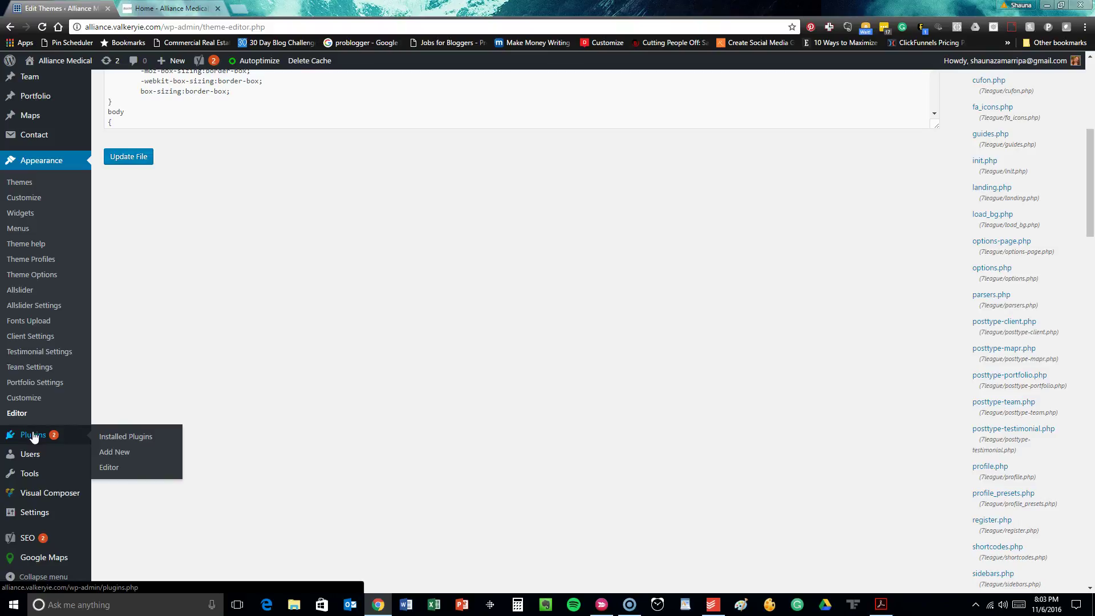
# - Scroll through the installed plugins and activate Sidekick, opening its dashboard
pyautogui.click(33, 436)
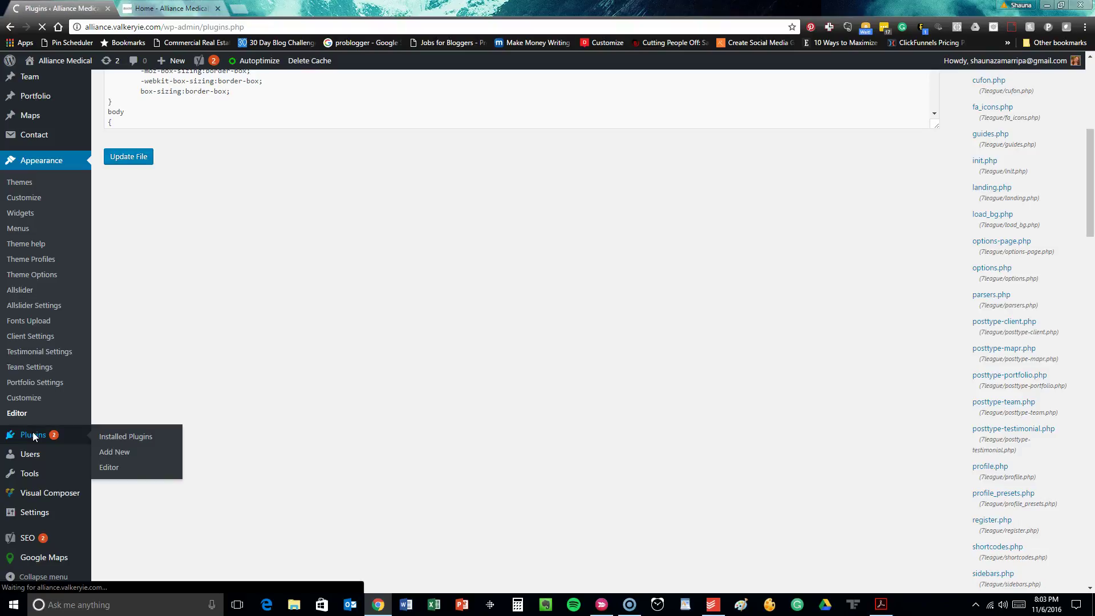
pyautogui.scroll(-3, 154, 315)
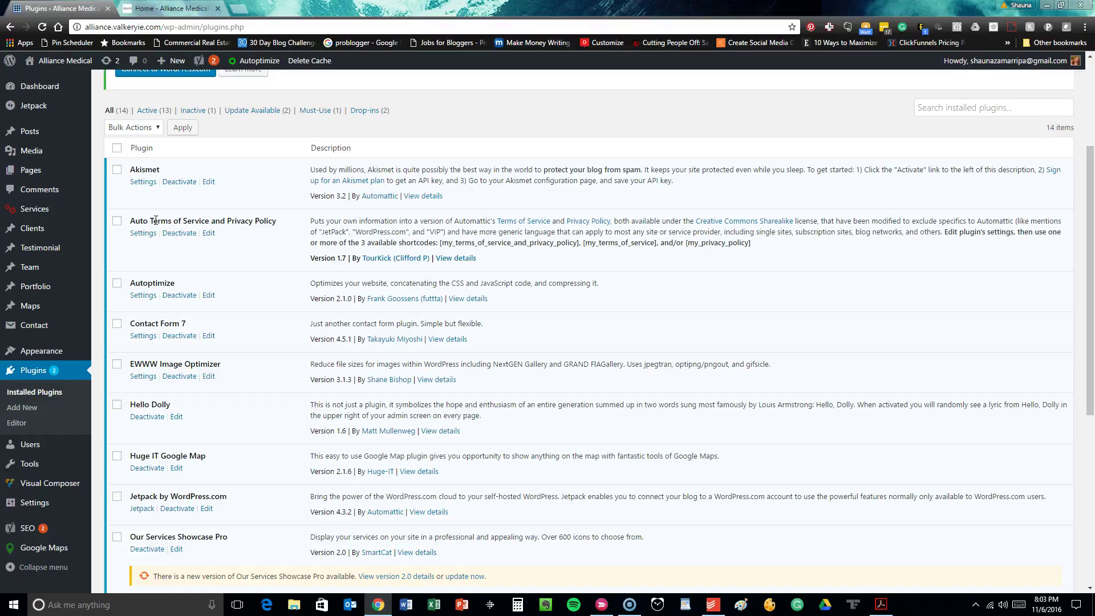
pyautogui.scroll(-1, 155, 221)
pyautogui.scroll(-1, 156, 220)
pyautogui.click(156, 210)
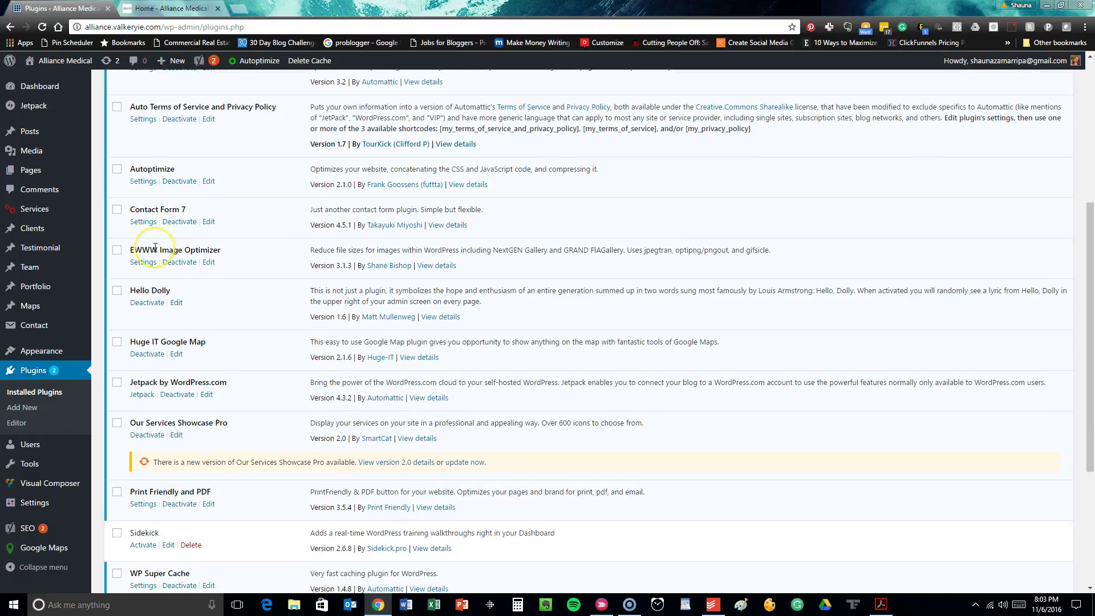
pyautogui.scroll(-1, 155, 248)
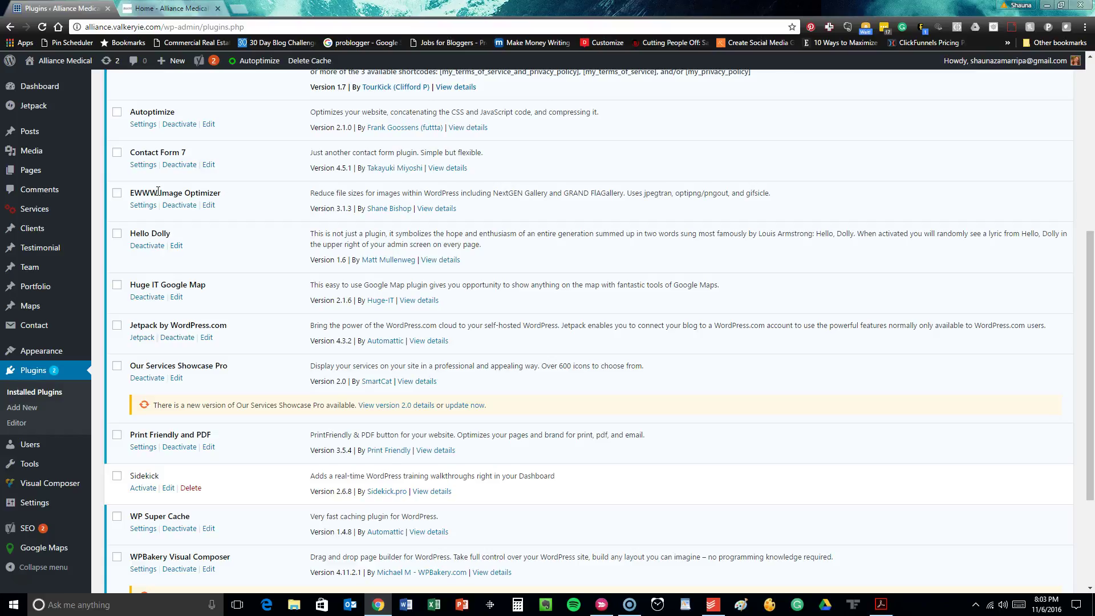
pyautogui.scroll(-1, 158, 192)
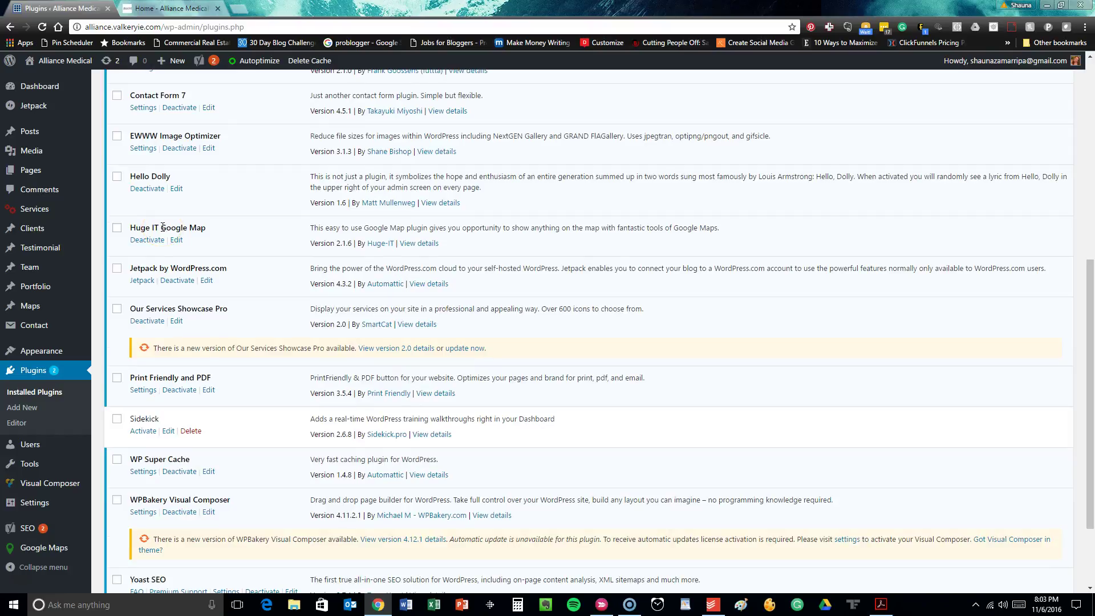
pyautogui.scroll(-1, 163, 227)
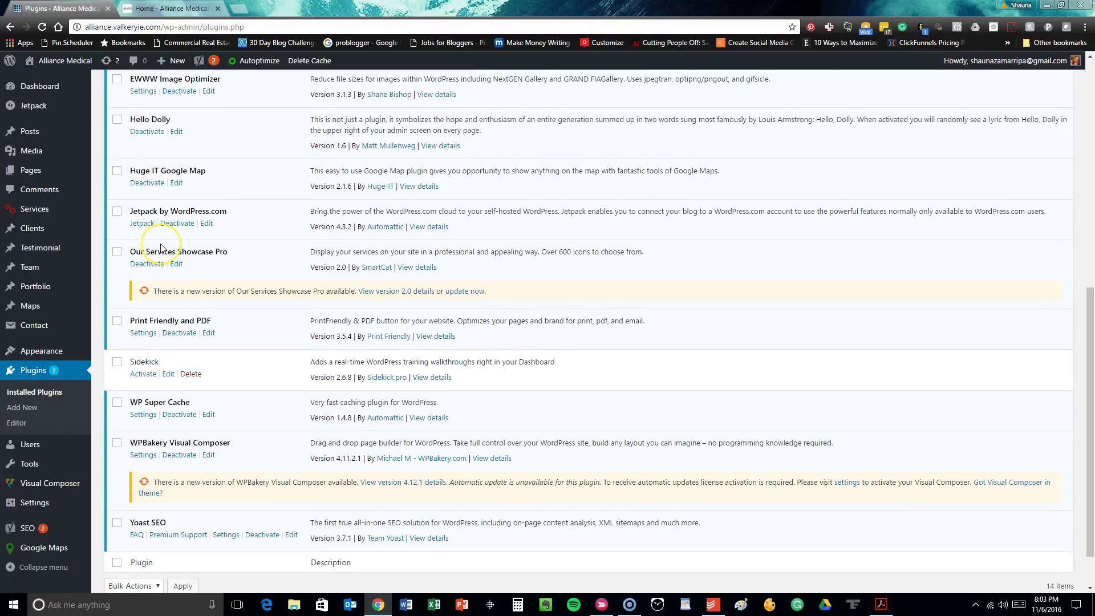
pyautogui.scroll(-1, 162, 248)
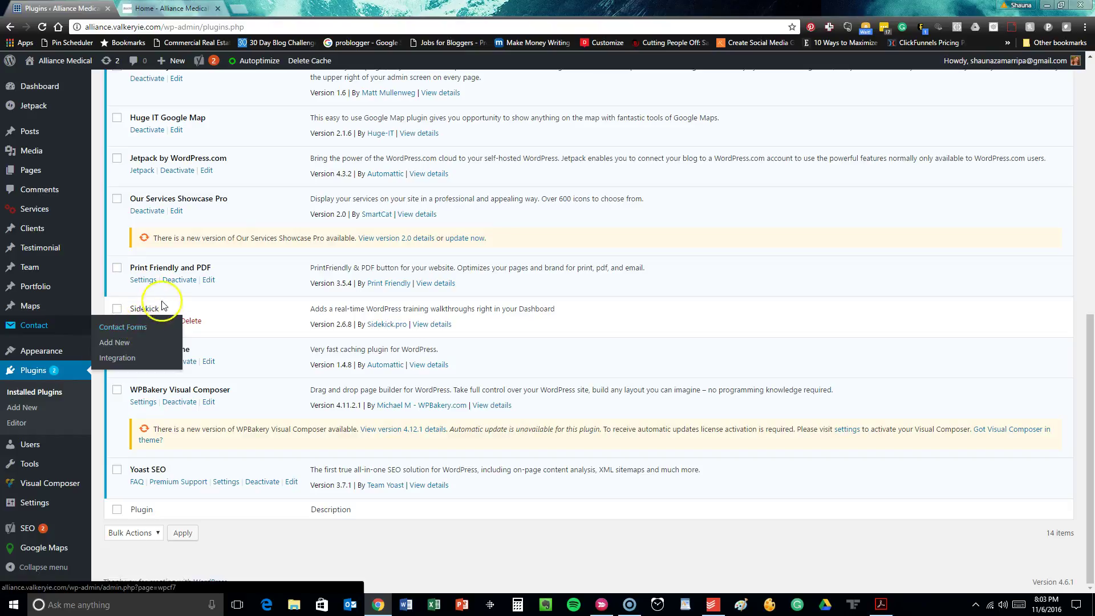
pyautogui.click(136, 321)
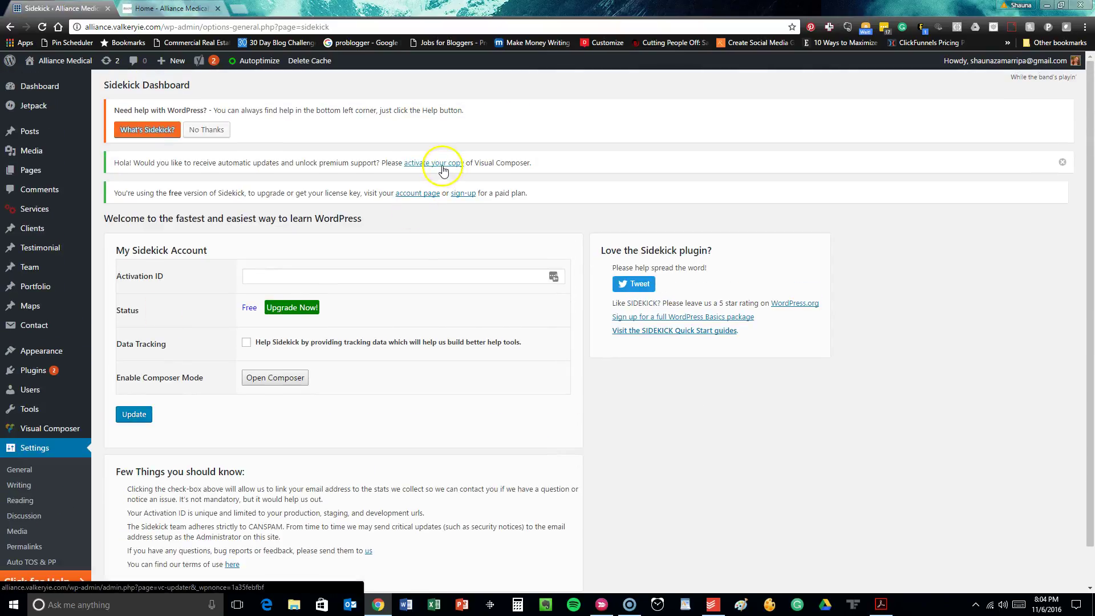
# - Start Visual Composer's licence activation, then return to the Installed Plugins list
pyautogui.click(444, 167)
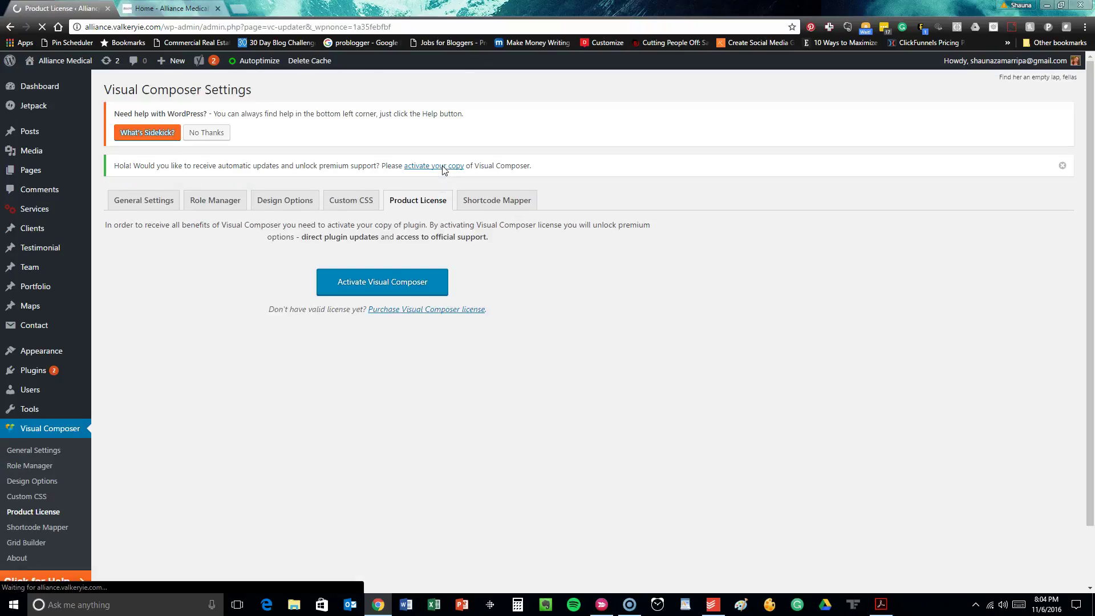
pyautogui.scroll(-1, 114, 365)
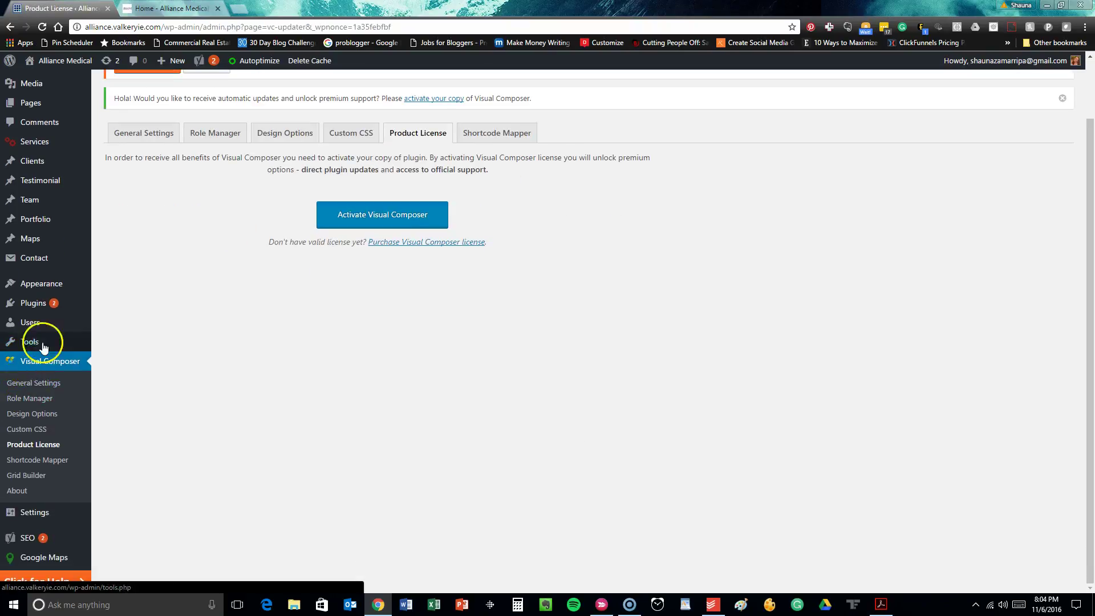
pyautogui.click(70, 303)
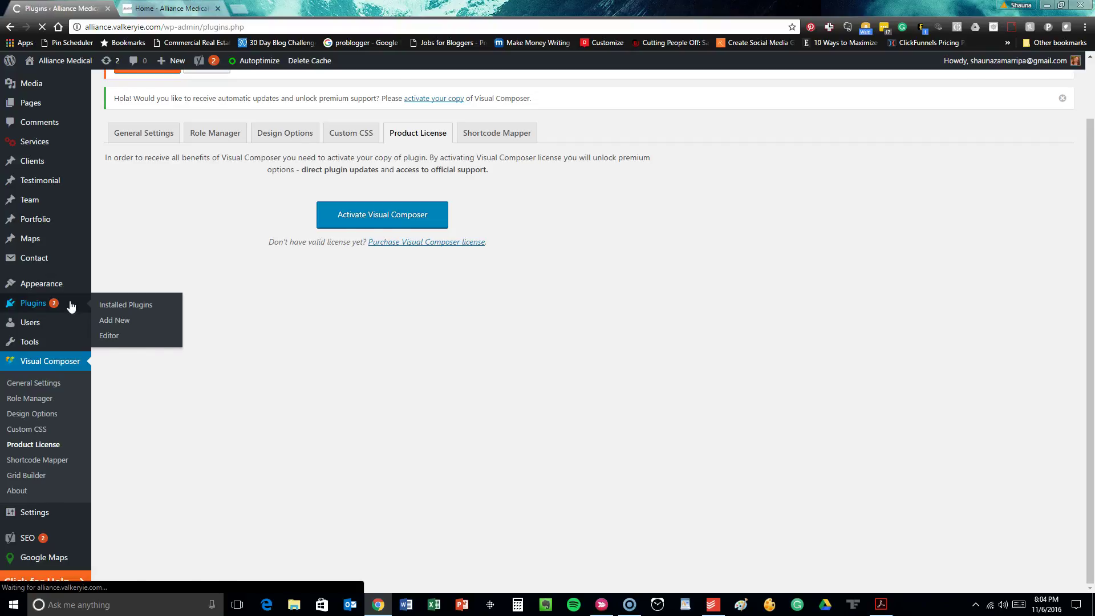
pyautogui.scroll(-10, 435, 294)
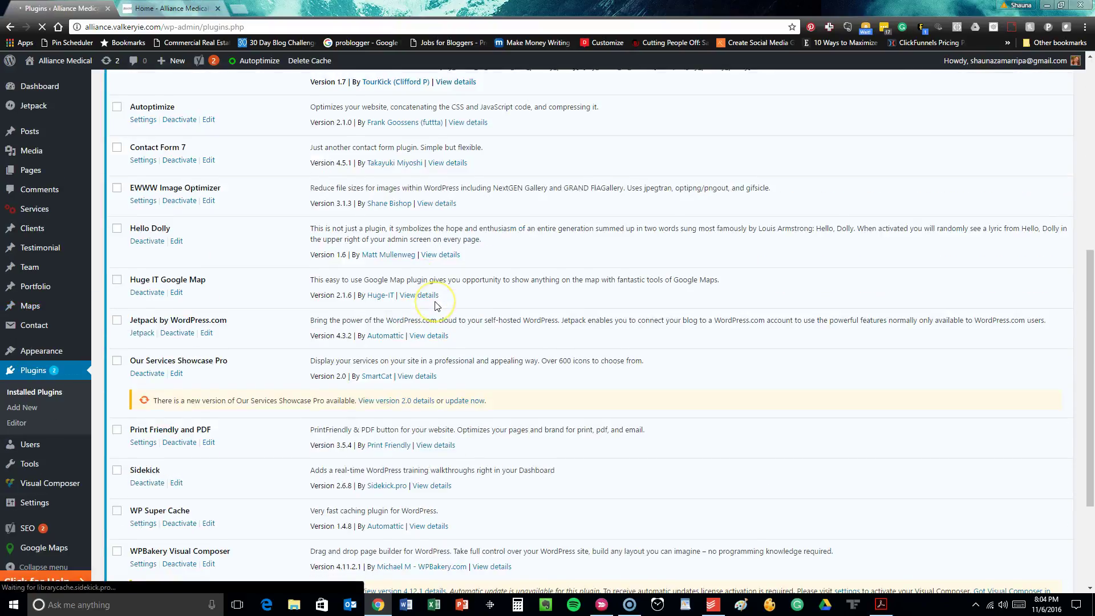
pyautogui.click(354, 280)
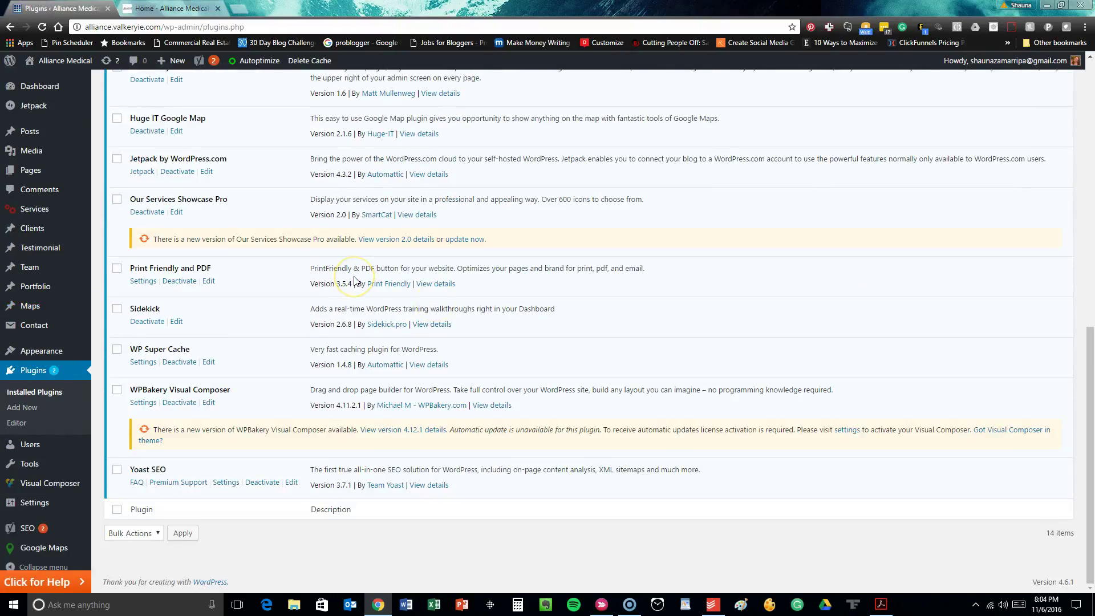
pyautogui.click(379, 260)
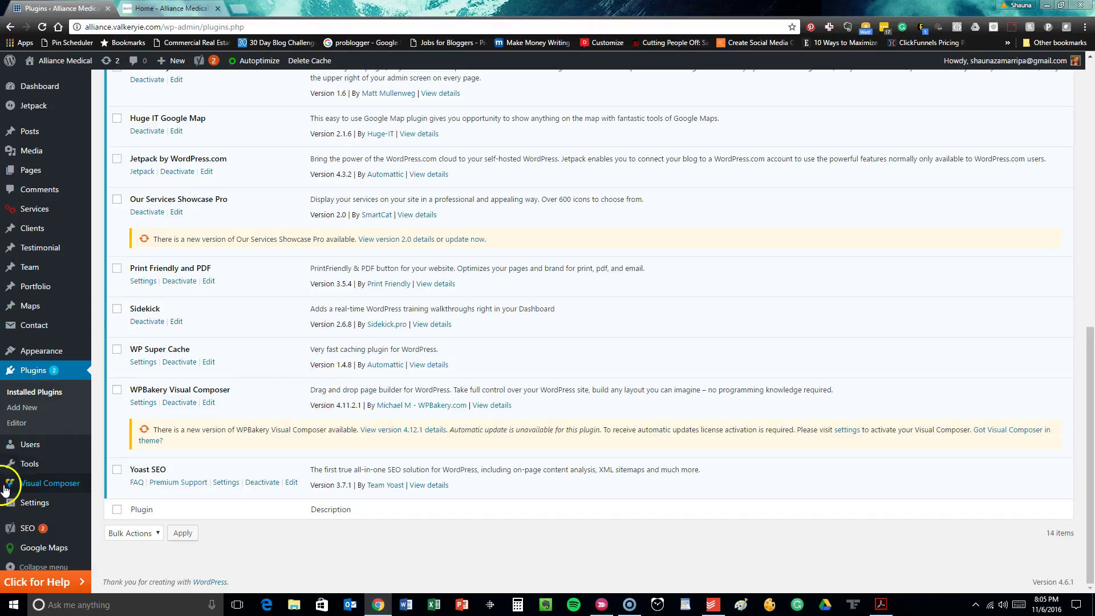
pyautogui.scroll(15, 298, 447)
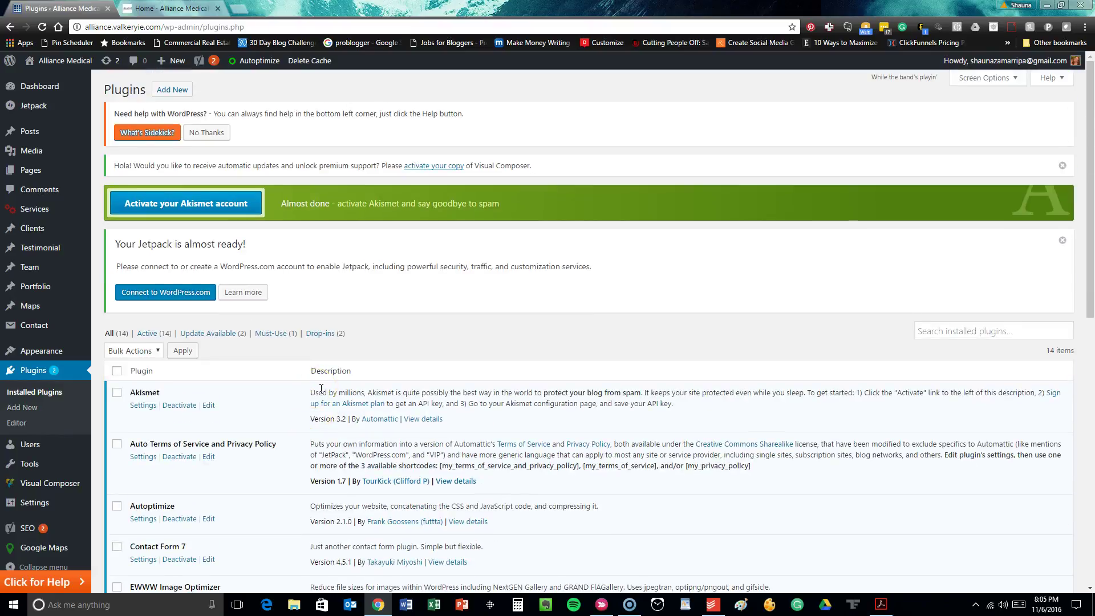
pyautogui.scroll(-8, 318, 389)
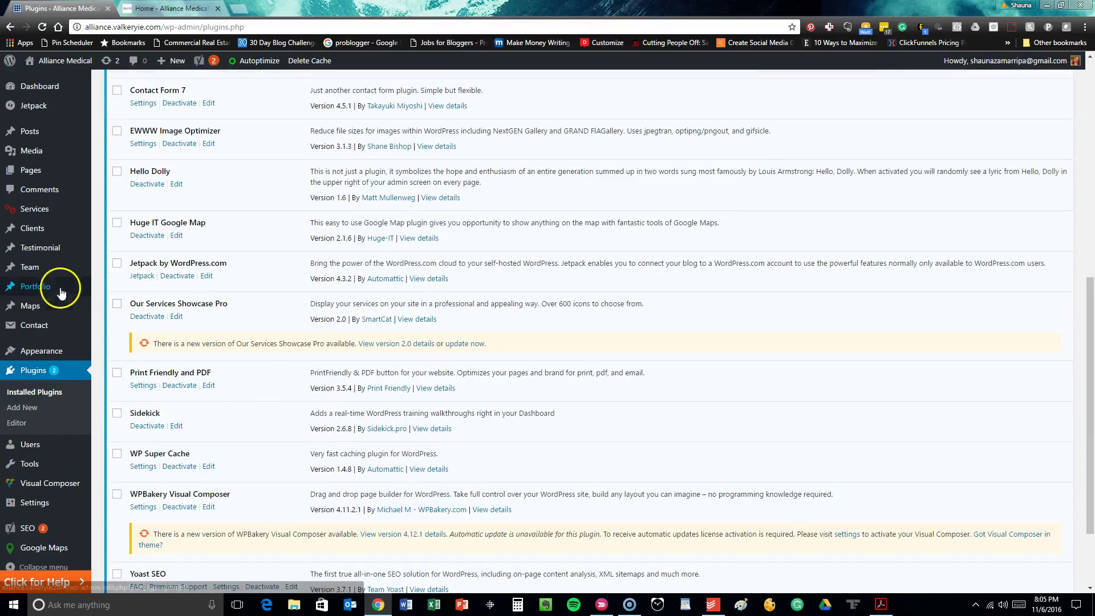
# - Update Our Services Showcase Pro, which fails with 'Download failed. Unauthorized'
pyautogui.click(456, 344)
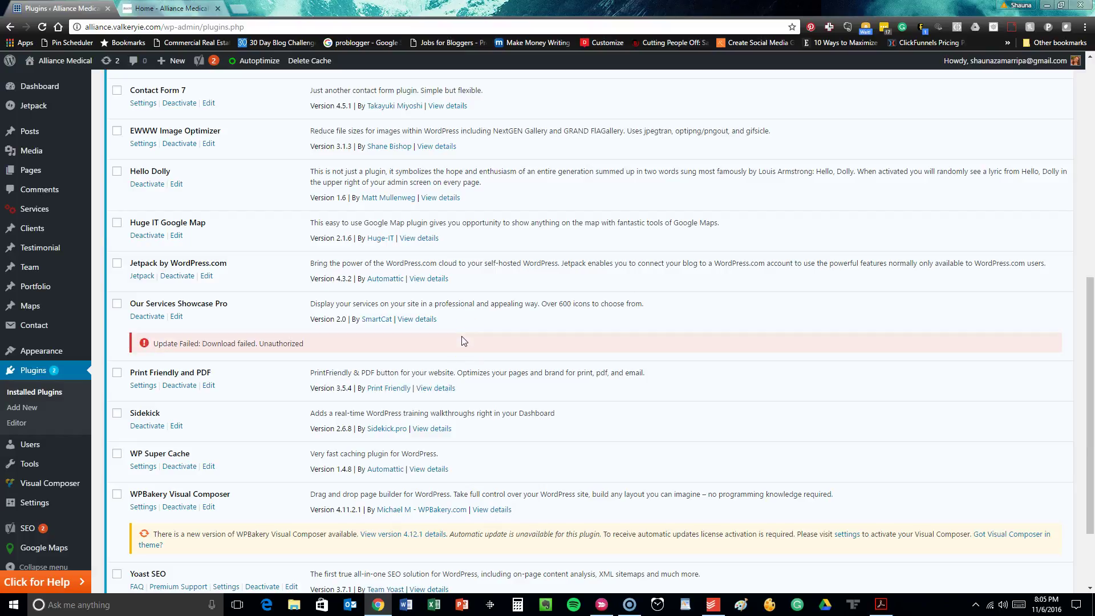
pyautogui.scroll(-3, 463, 341)
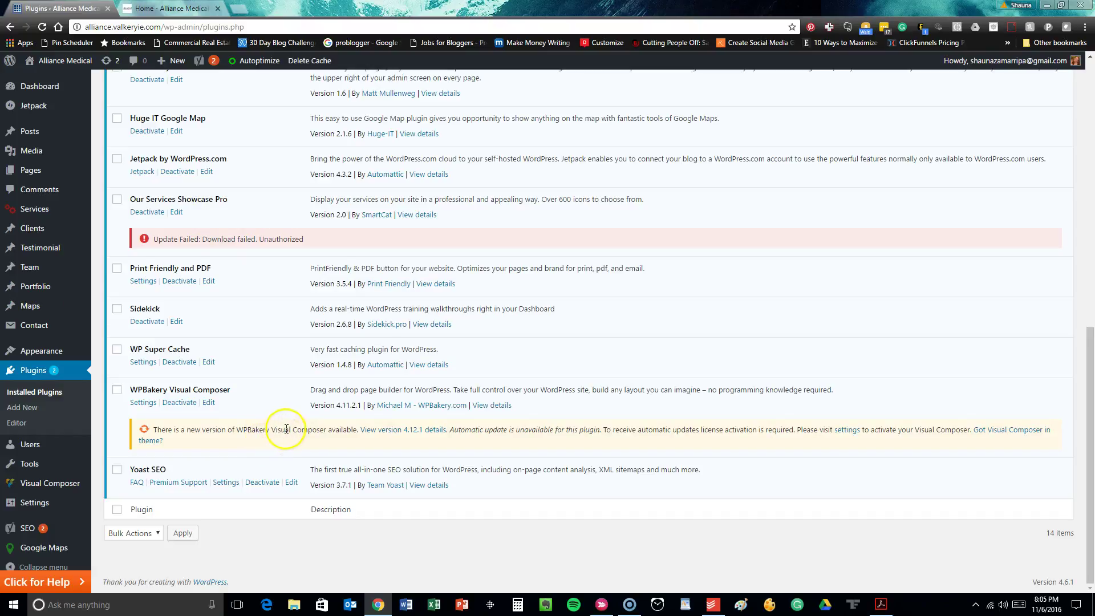
pyautogui.scroll(2, 291, 427)
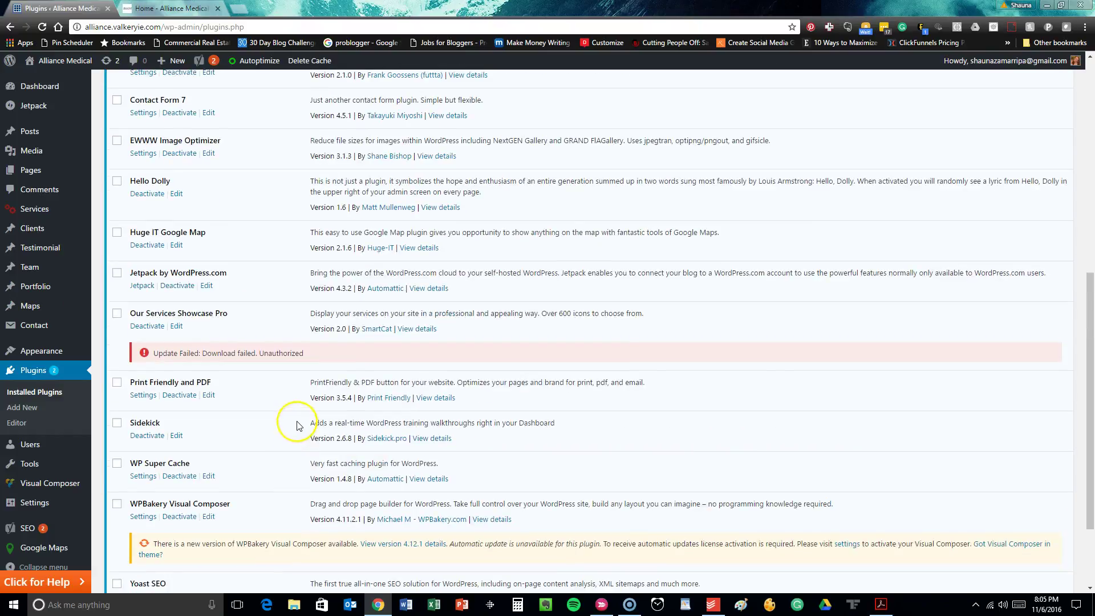
pyautogui.scroll(-2, 305, 416)
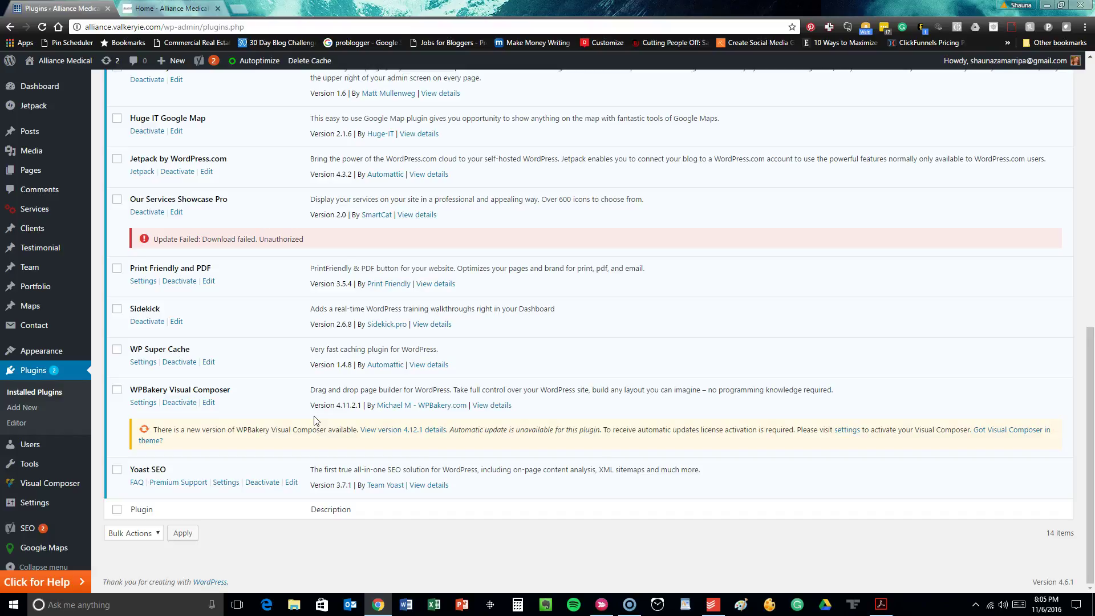
# - Open All Users, listing an Administrator and a Subscriber account
pyautogui.click(51, 443)
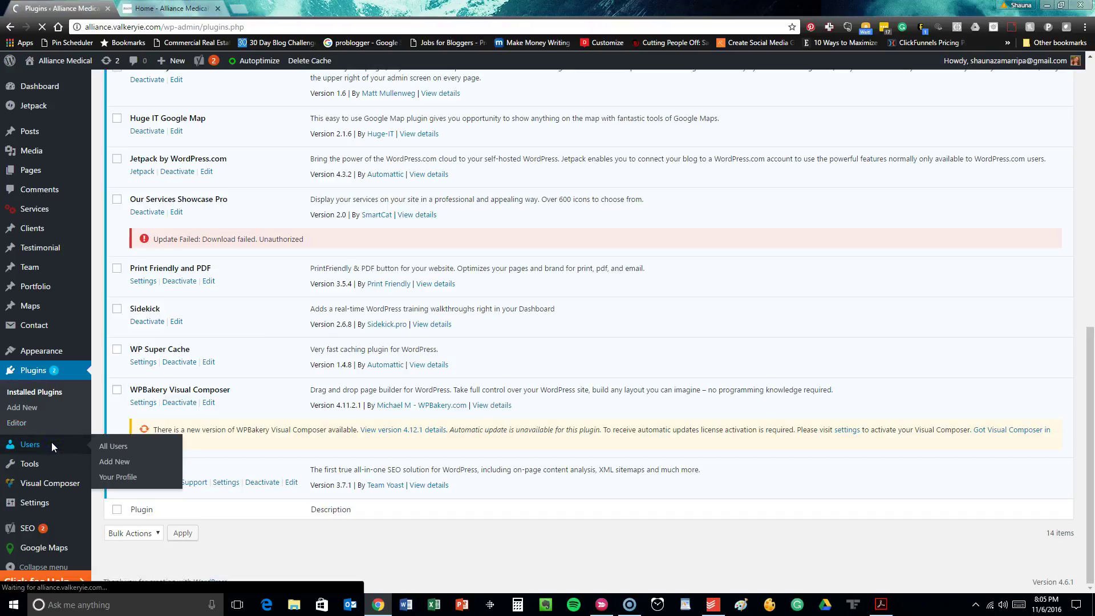
pyautogui.click(51, 443)
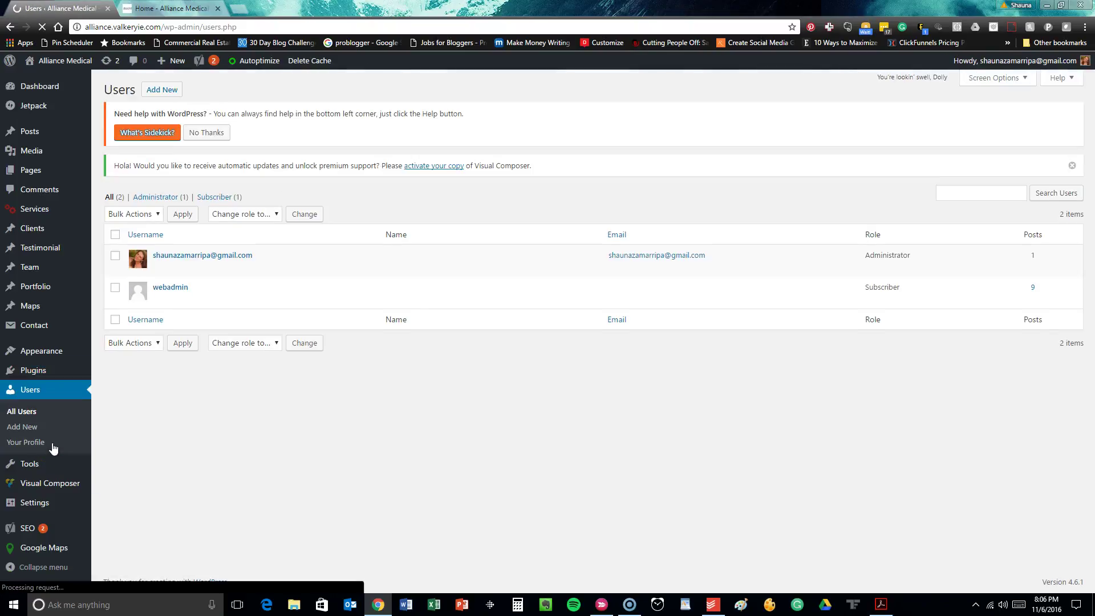
pyautogui.click(212, 303)
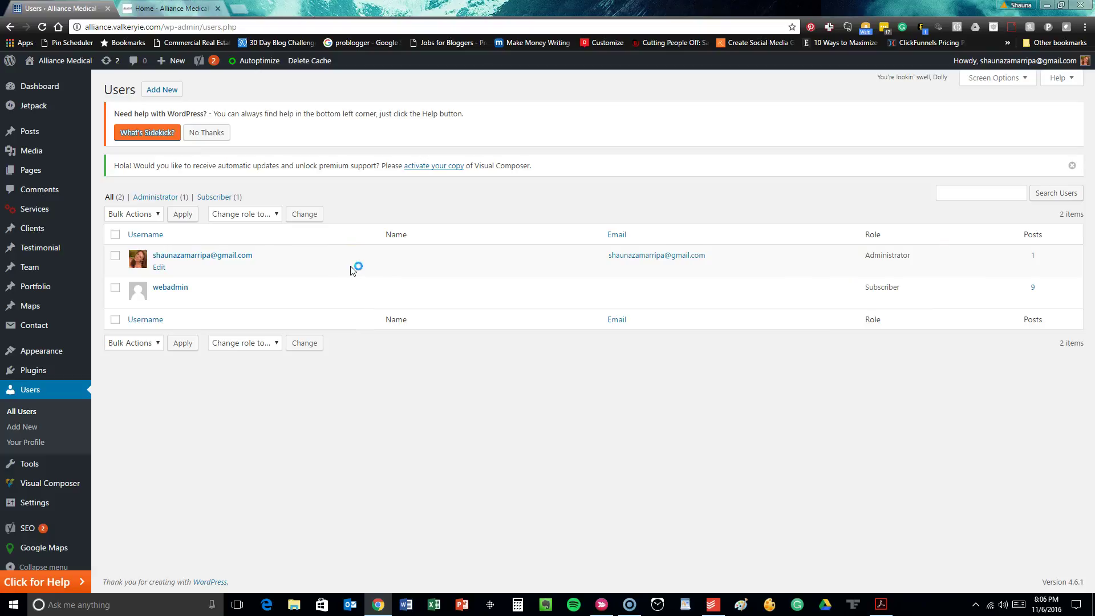
# - Browse the Tools page and Visual Composer's Role Manager tab, then return to the Pages list
pyautogui.moveTo(46, 465)
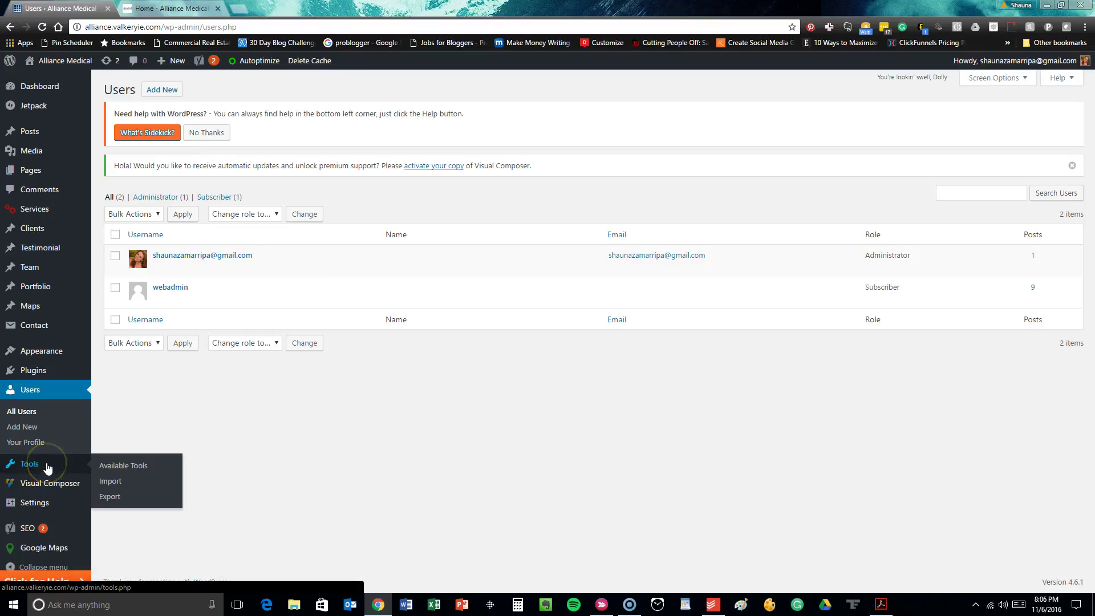
pyautogui.click(47, 466)
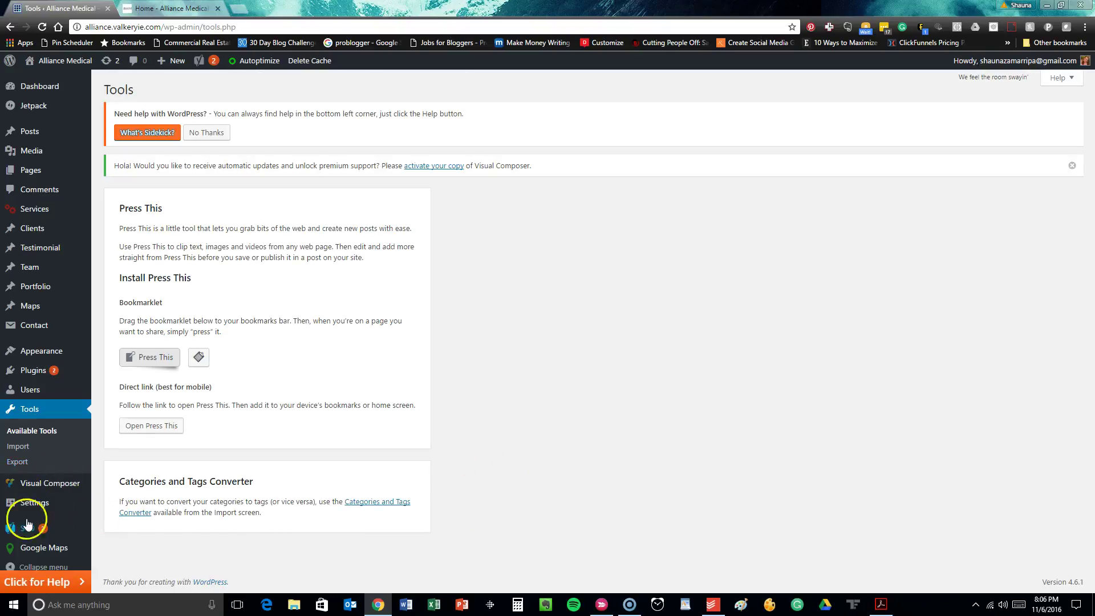
pyautogui.click(31, 489)
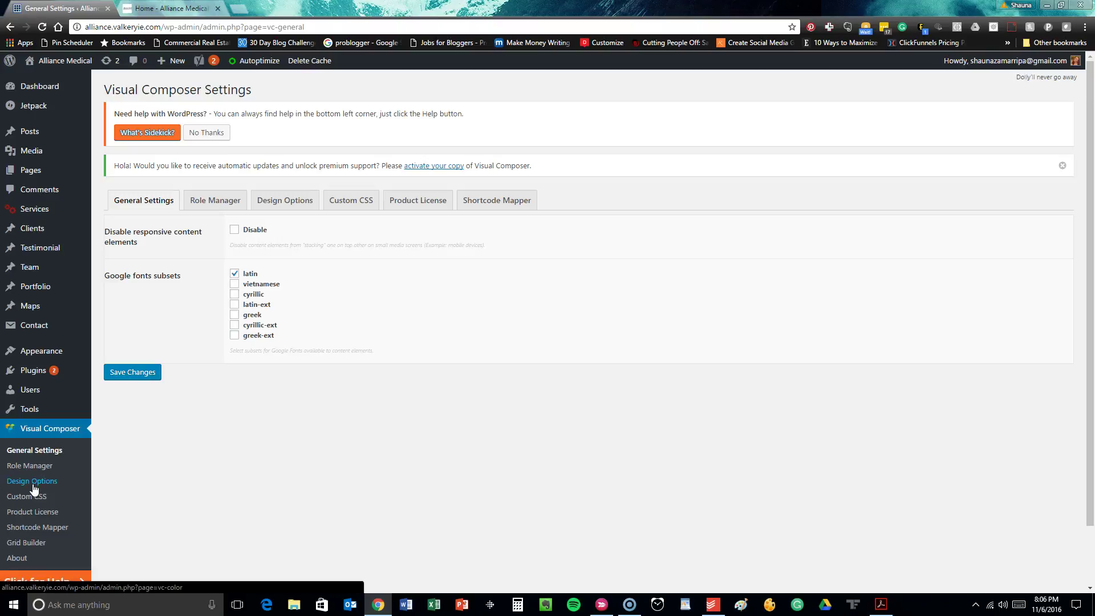
pyautogui.click(234, 201)
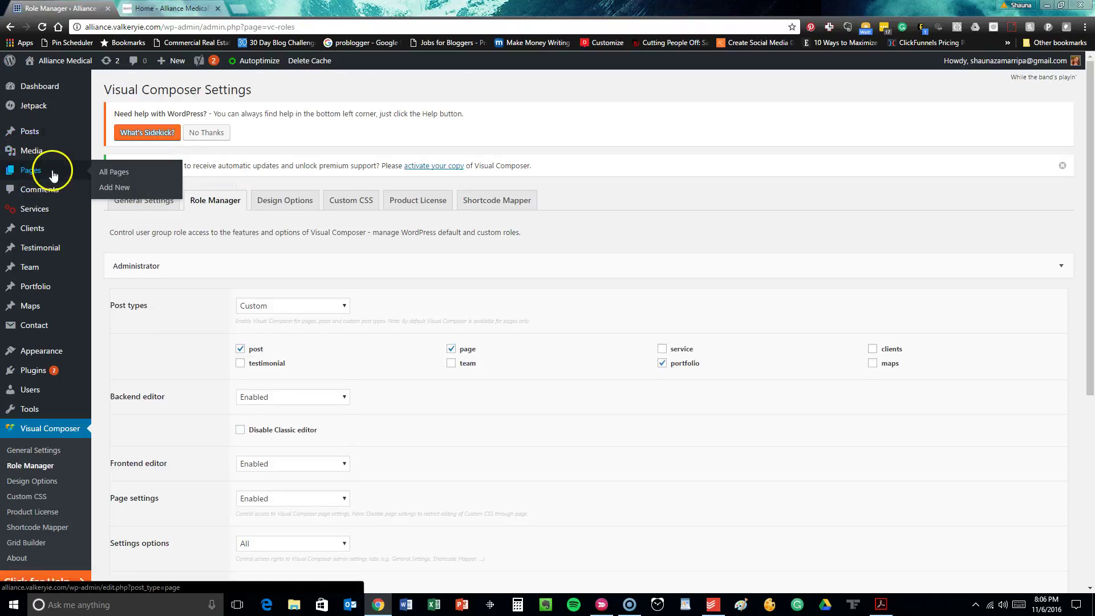
pyautogui.click(98, 173)
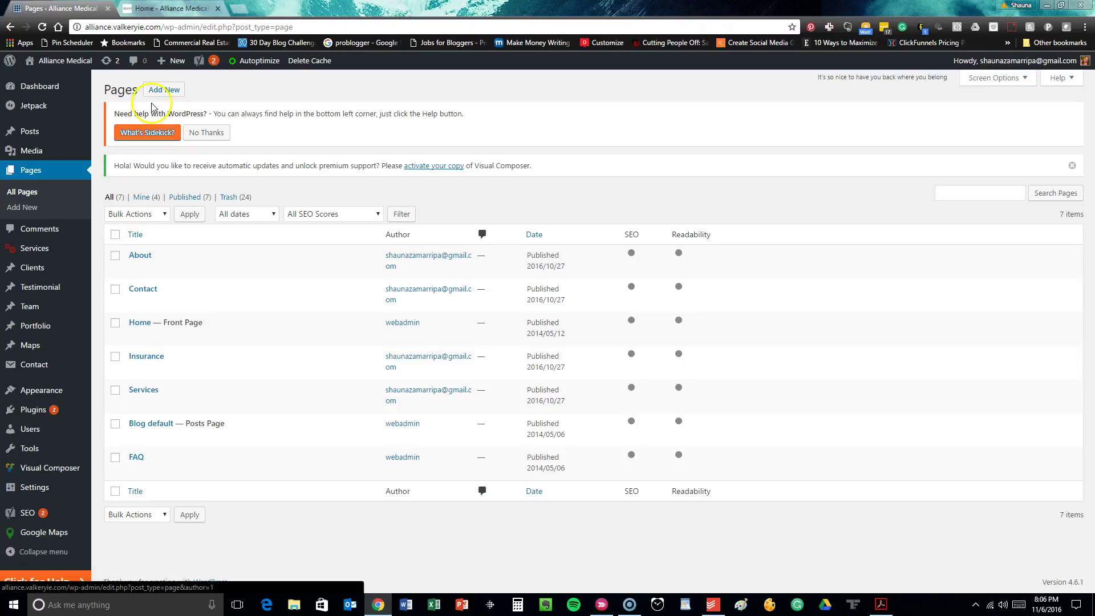
# - Open a blank Add New Page editor with zero words and nothing published
pyautogui.click(157, 91)
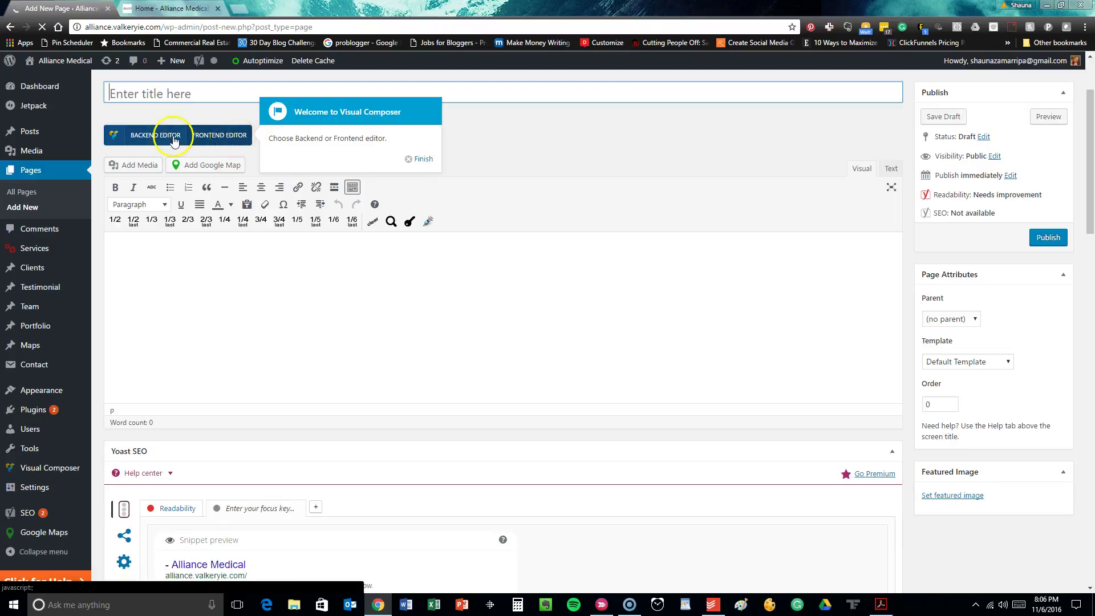
pyautogui.moveTo(47, 456)
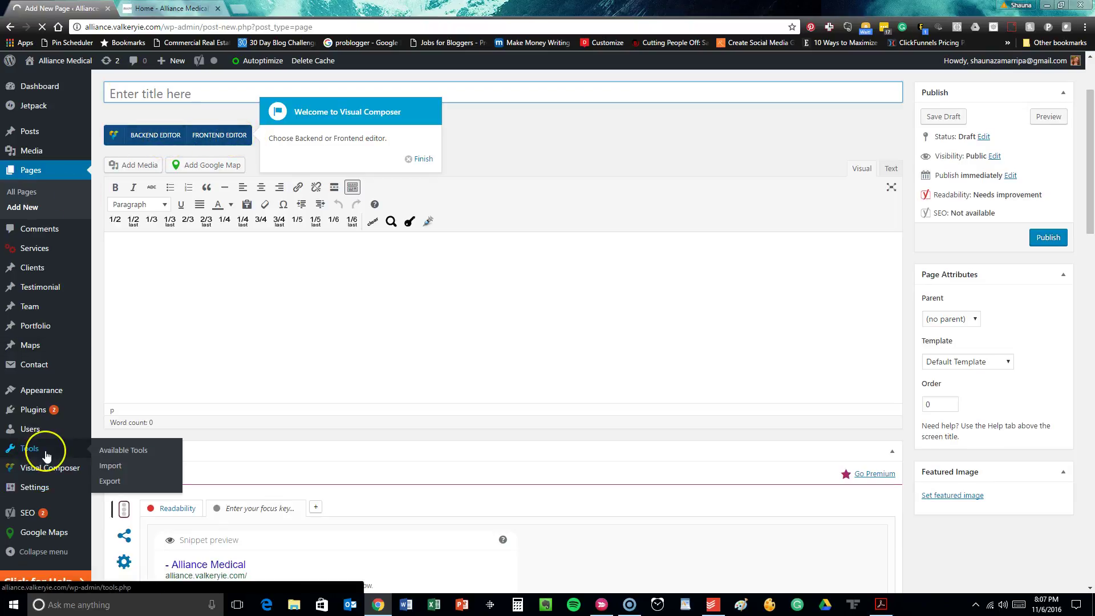
pyautogui.scroll(-2, 47, 457)
pyautogui.moveTo(54, 488)
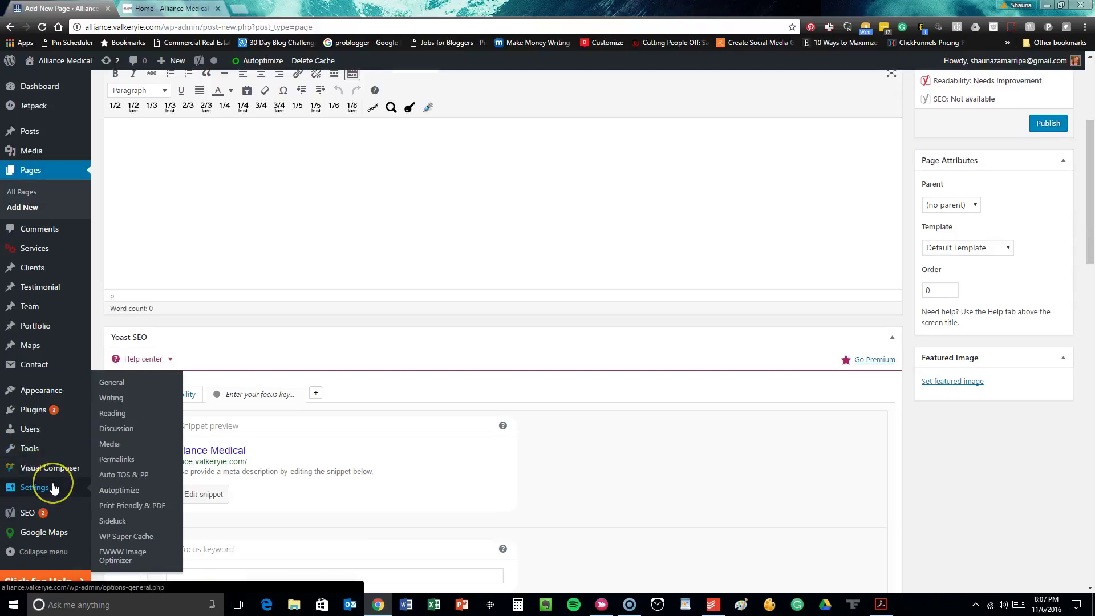
pyautogui.click(131, 494)
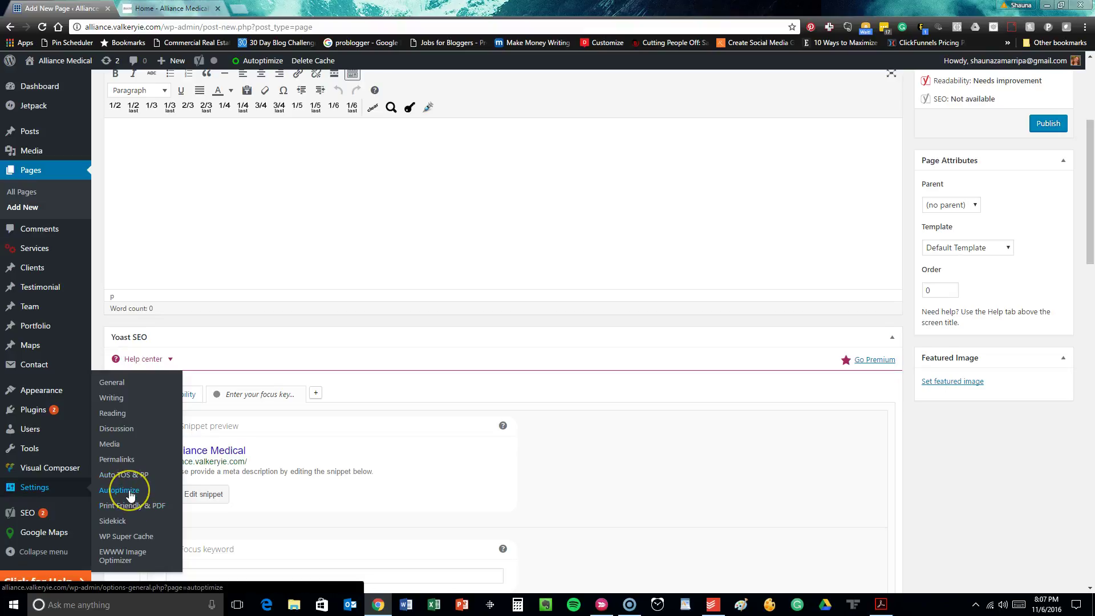
pyautogui.click(134, 508)
pyautogui.click(109, 528)
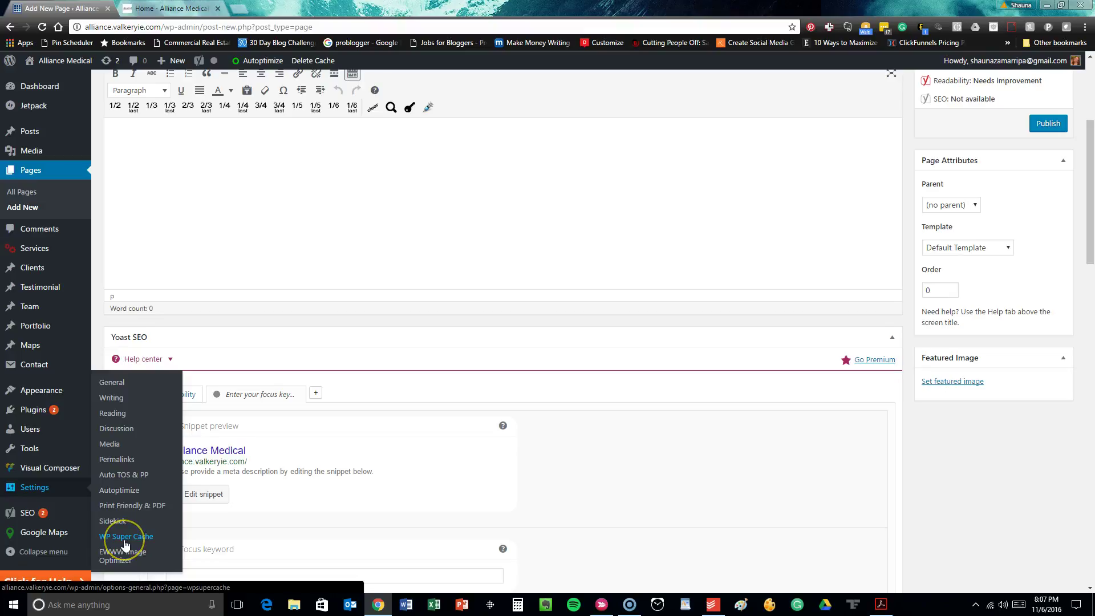
pyautogui.click(133, 562)
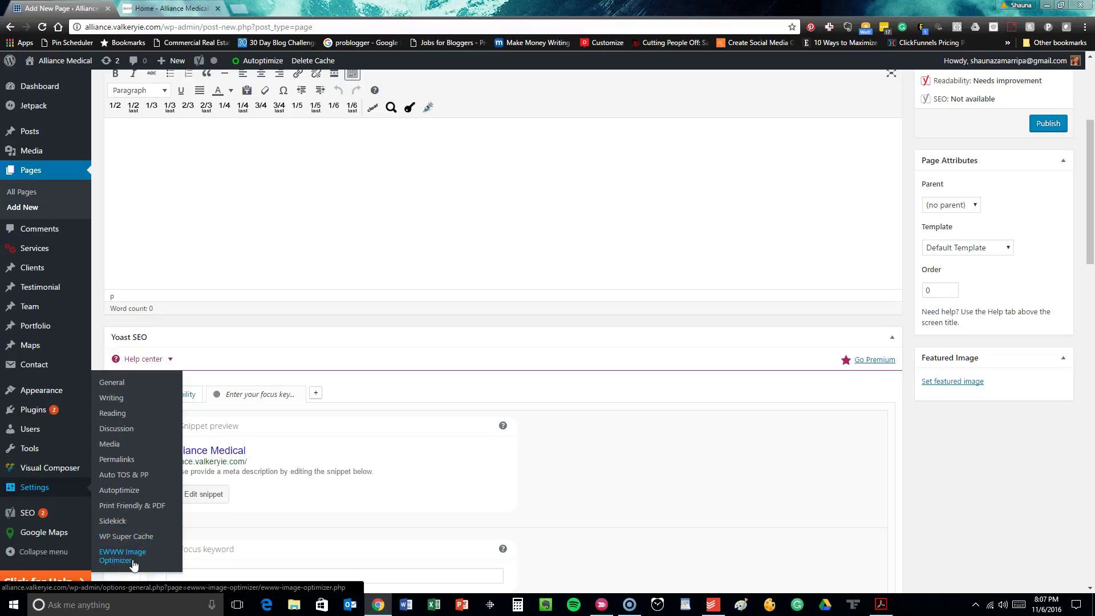
pyautogui.scroll(-2, 91, 453)
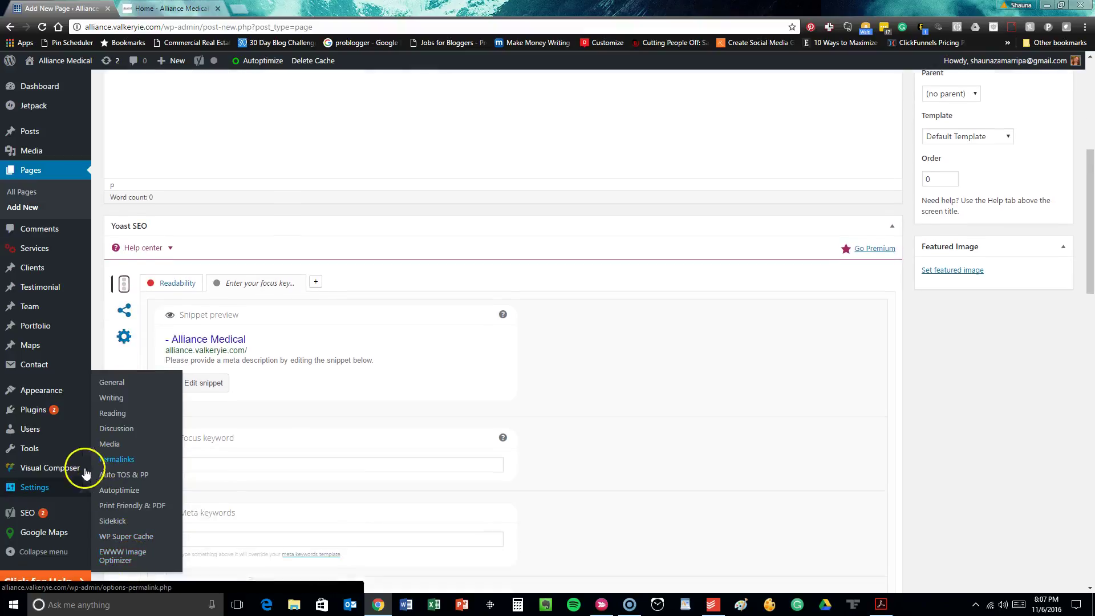
pyautogui.moveTo(7, 513)
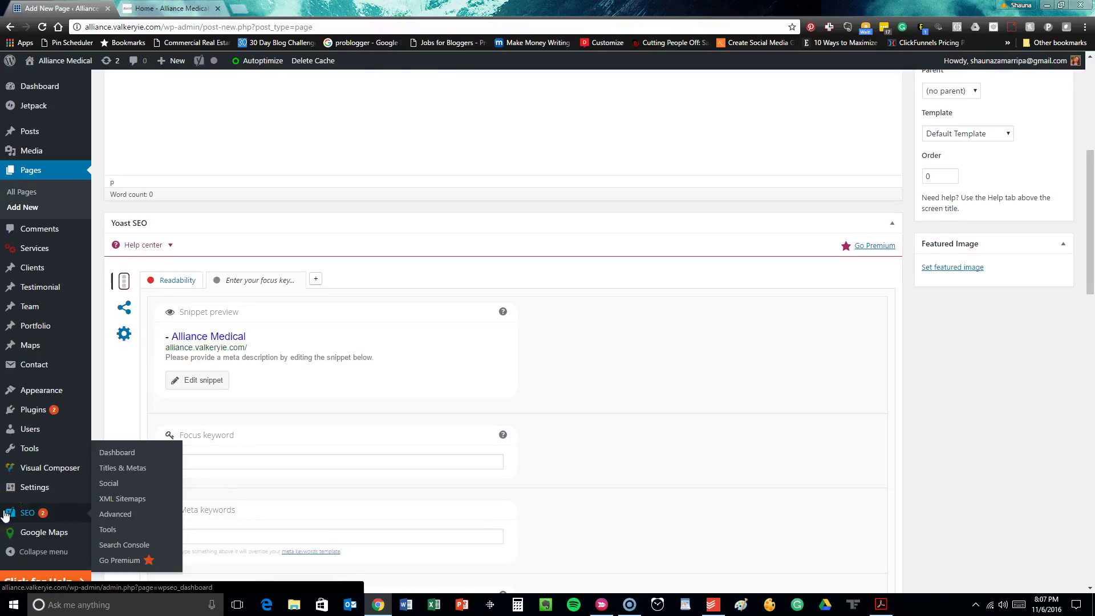
# - Open the Yoast SEO dashboard and scroll through its overview
pyautogui.click(10, 516)
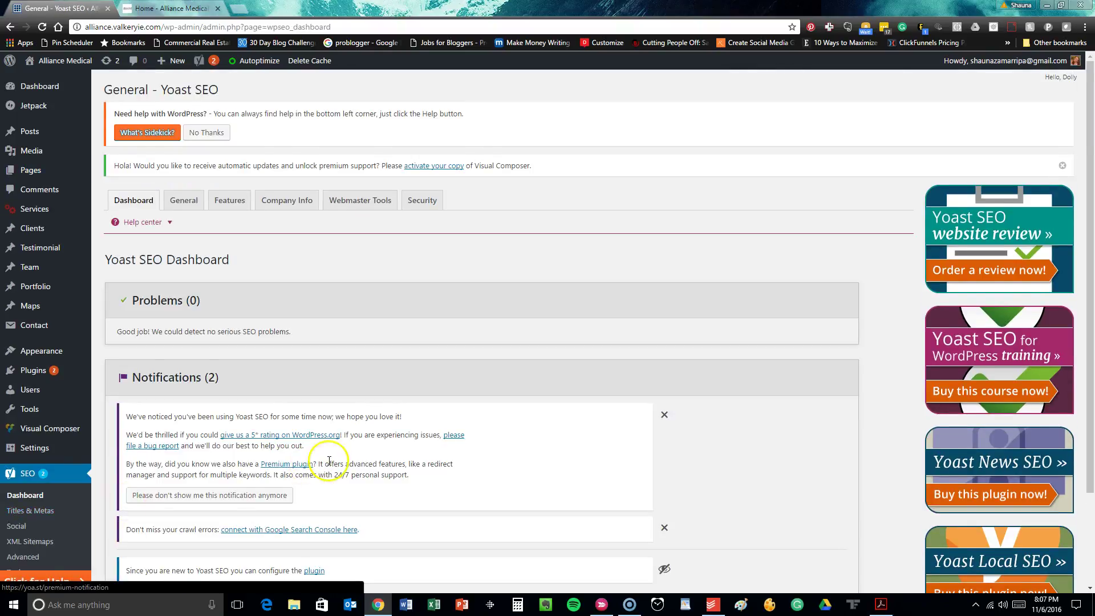
pyautogui.scroll(-2, 318, 464)
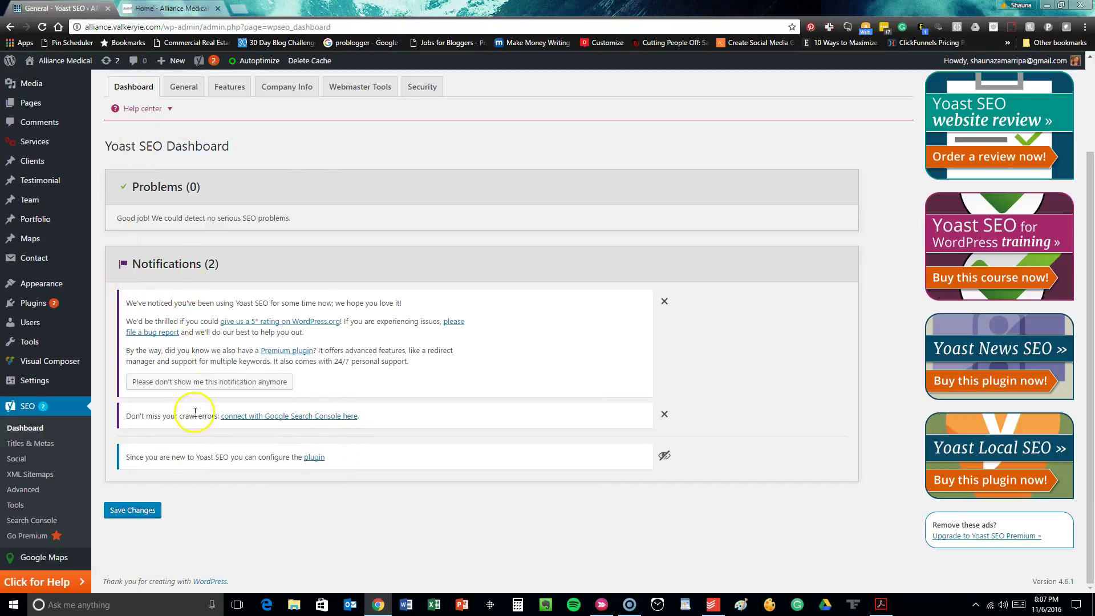
pyautogui.scroll(2, 264, 246)
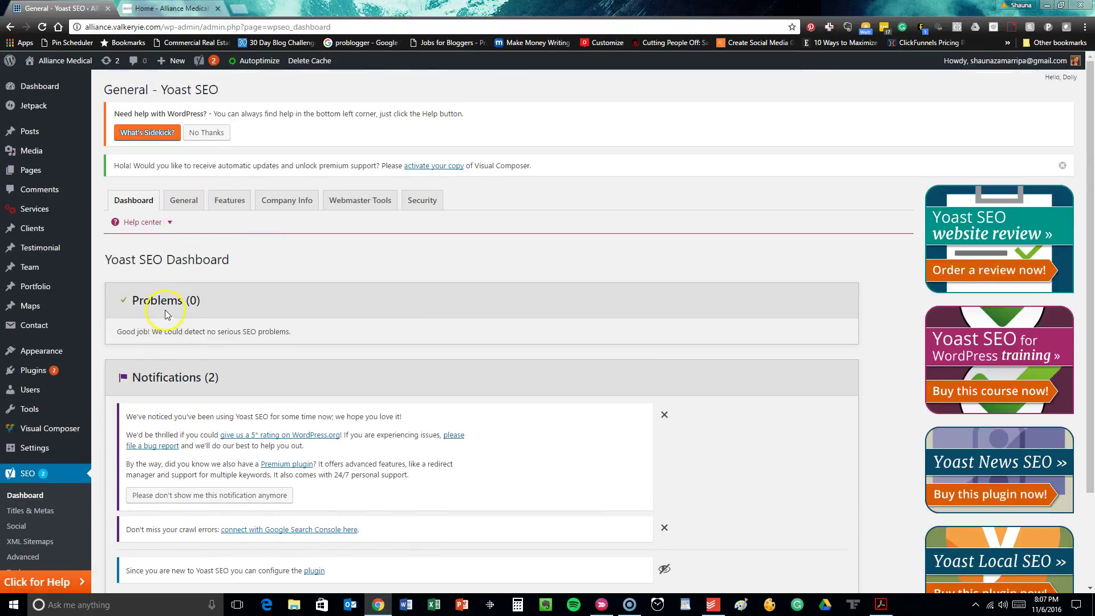
# - Step through the General, Features, Company Info and Webmaster Tools tabs to the Security tab
pyautogui.click(180, 201)
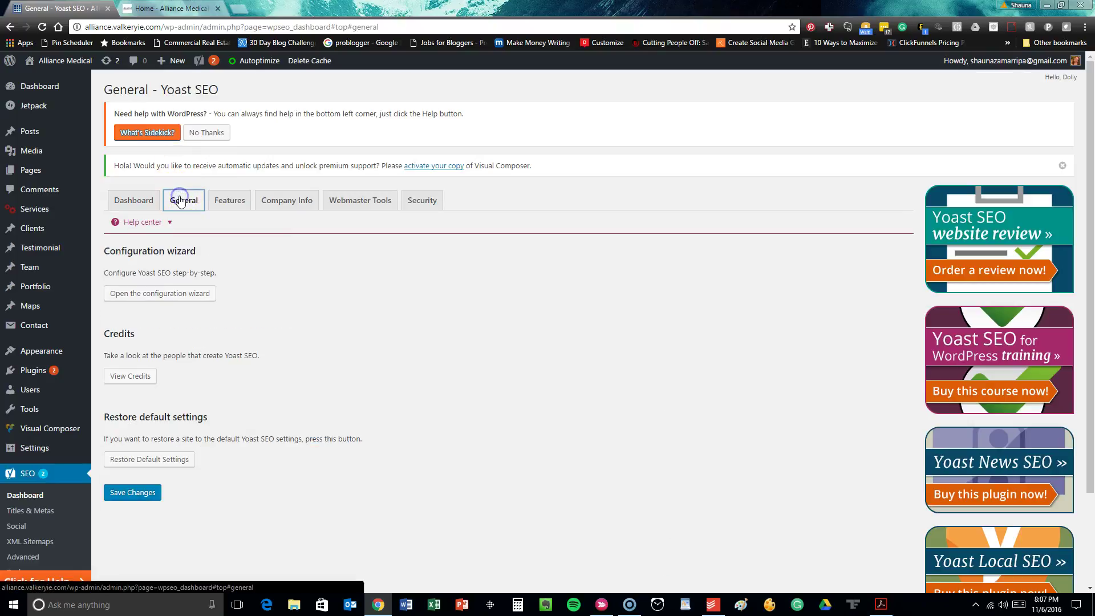
pyautogui.click(221, 204)
pyautogui.click(289, 204)
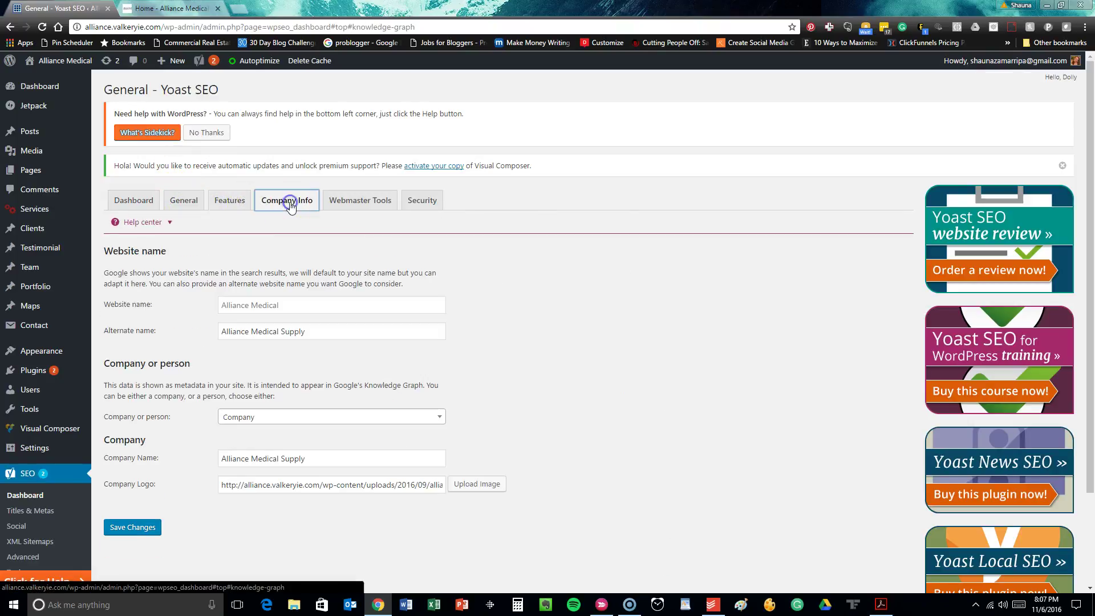
pyautogui.click(327, 204)
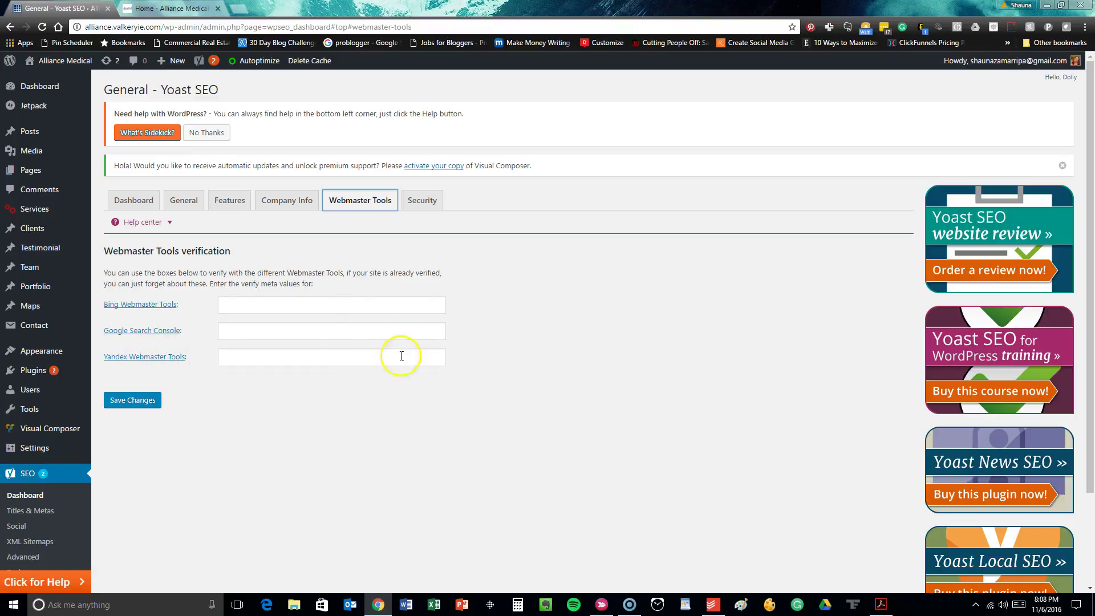
pyautogui.click(436, 200)
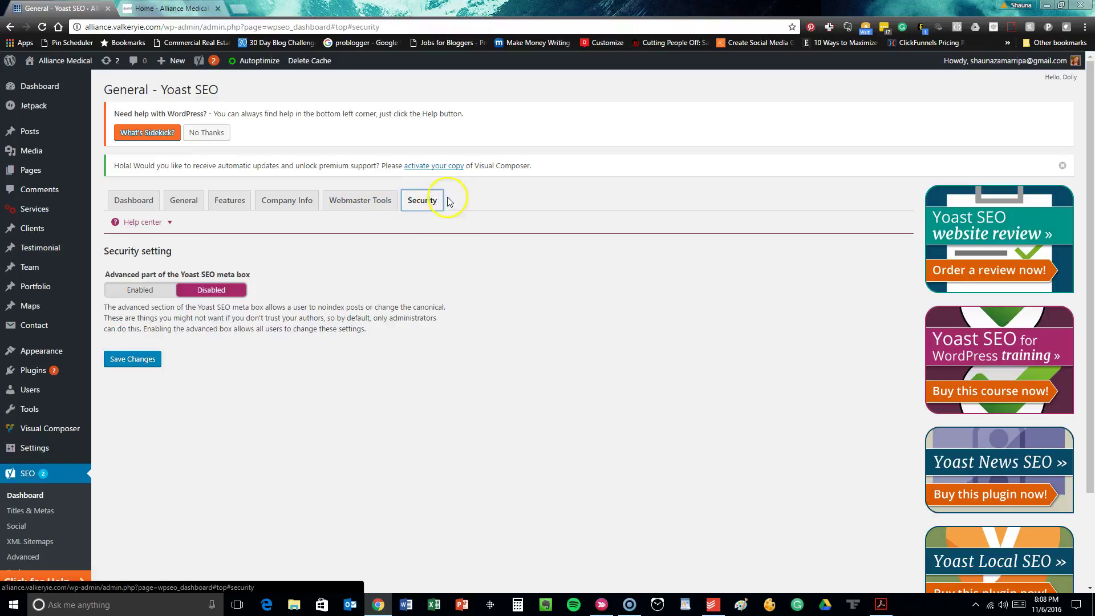
pyautogui.scroll(-2, 449, 201)
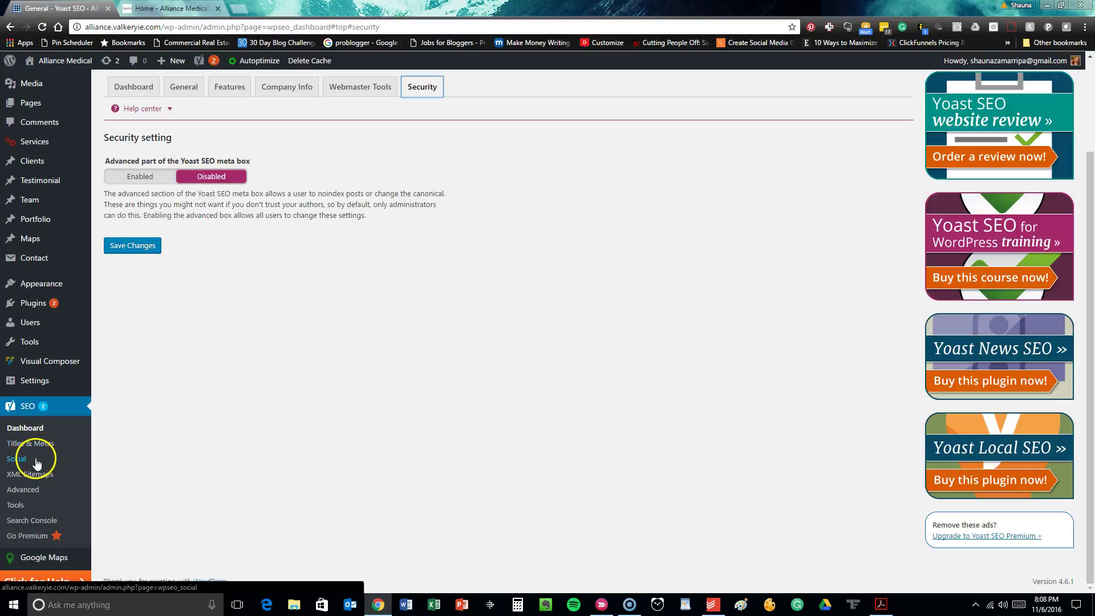
# - On SEO > Social Accounts, go through the Facebook, Twitter, Instagram, YouTube and Google+ profile fields
pyautogui.click(17, 459)
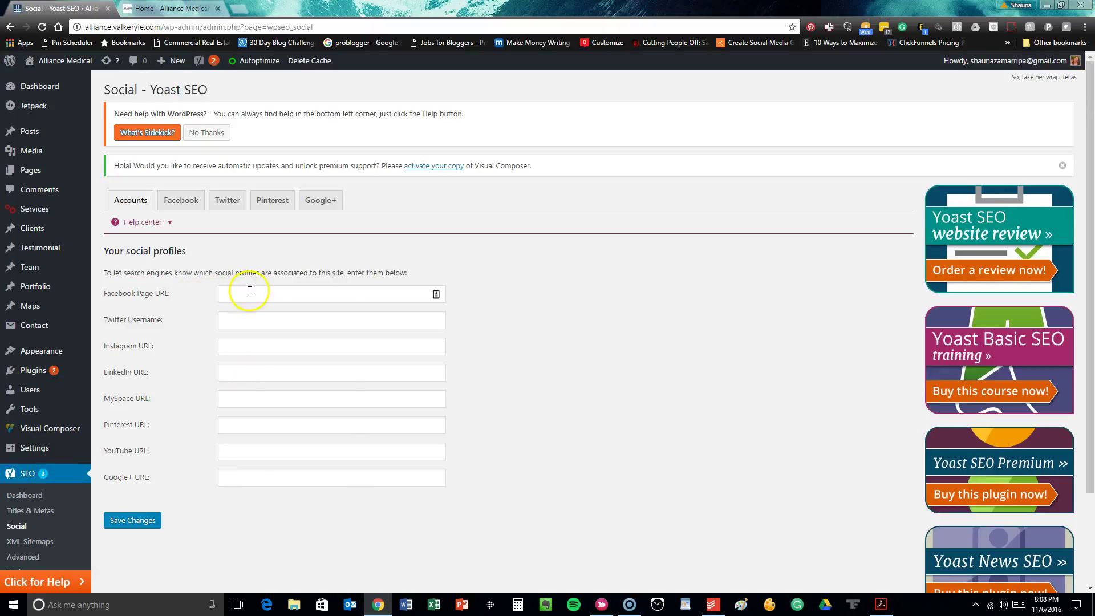
pyautogui.click(250, 321)
pyautogui.click(253, 347)
pyautogui.click(253, 373)
pyautogui.click(257, 399)
pyautogui.click(265, 425)
pyautogui.click(265, 452)
pyautogui.click(262, 476)
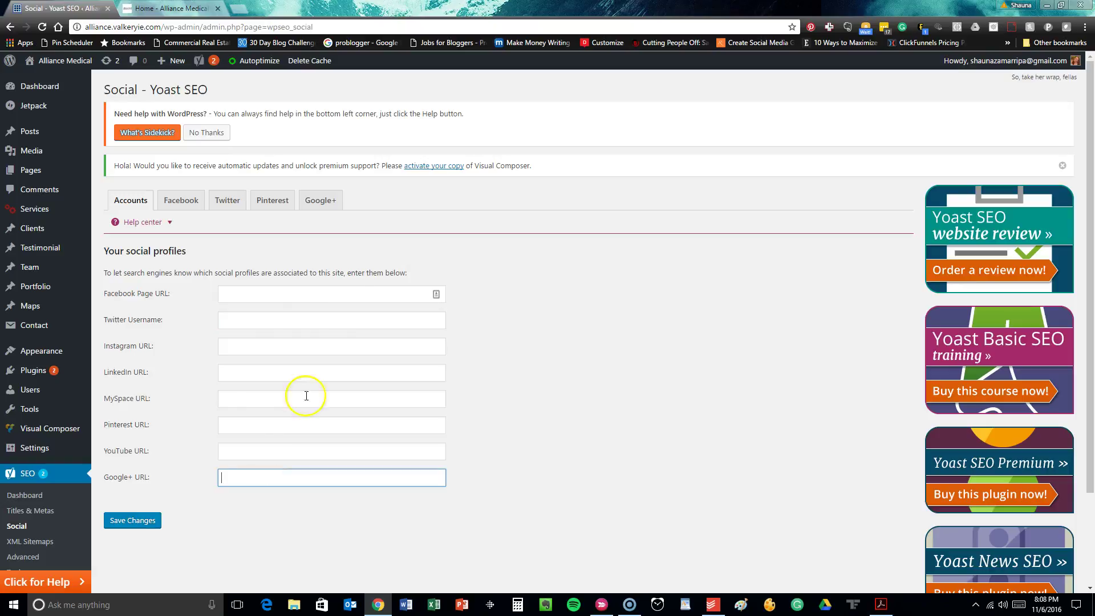
pyautogui.click(303, 295)
pyautogui.click(302, 322)
pyautogui.click(302, 345)
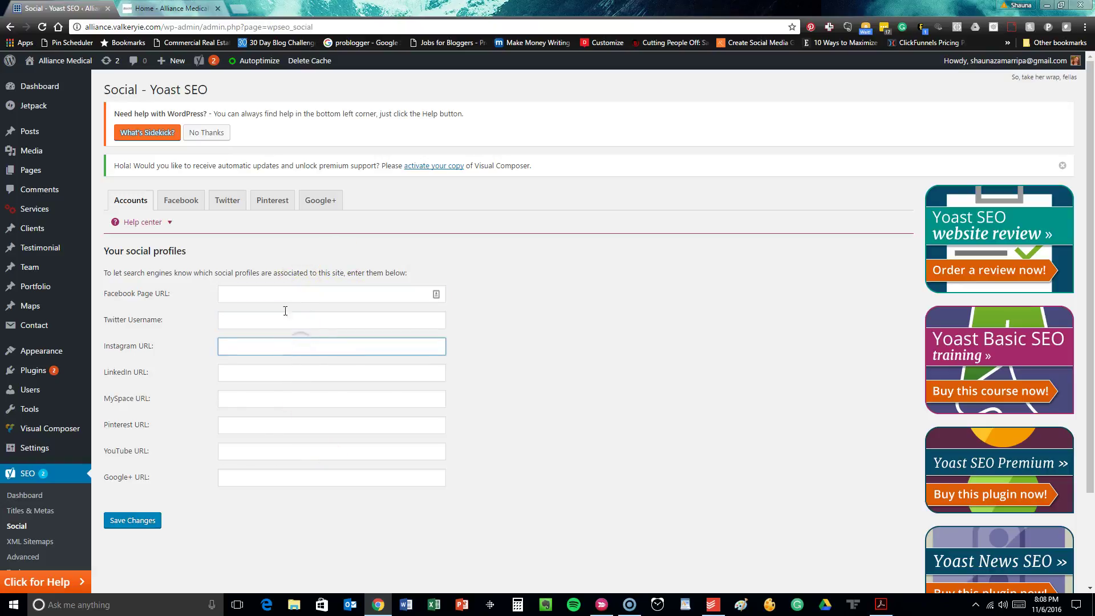
# - Show the Facebook tab with Open Graph meta data Enabled and no App ID
pyautogui.click(183, 200)
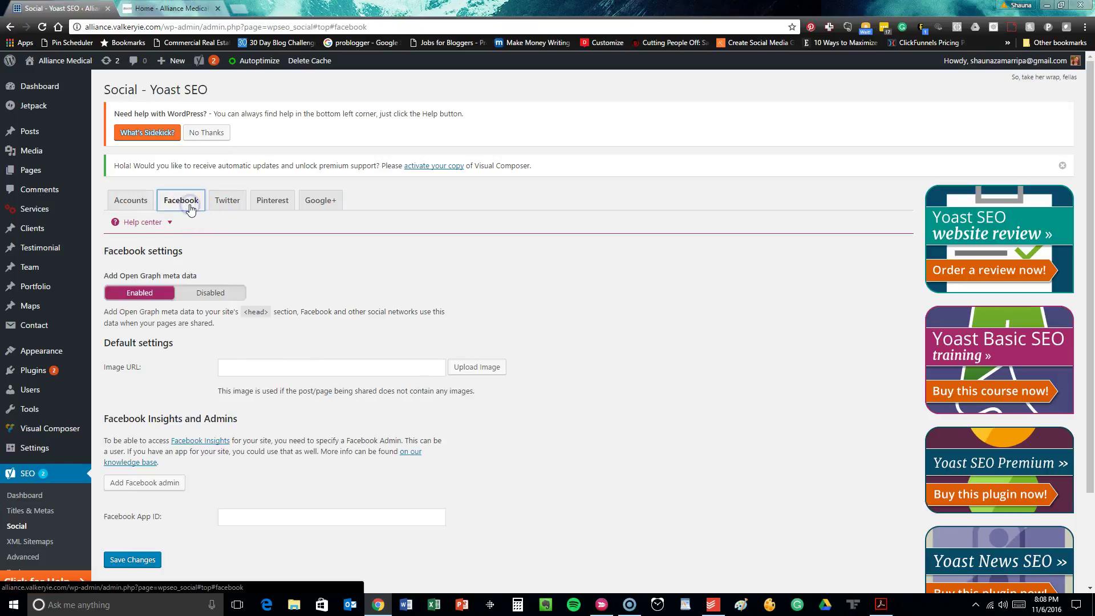
pyautogui.scroll(-2, 275, 305)
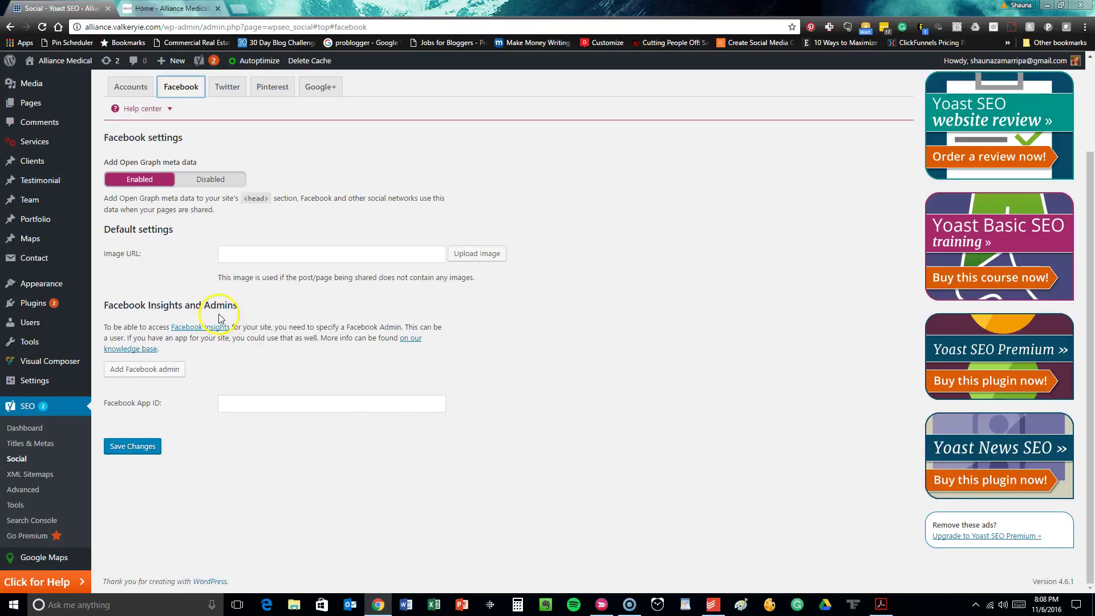
pyautogui.click(30, 474)
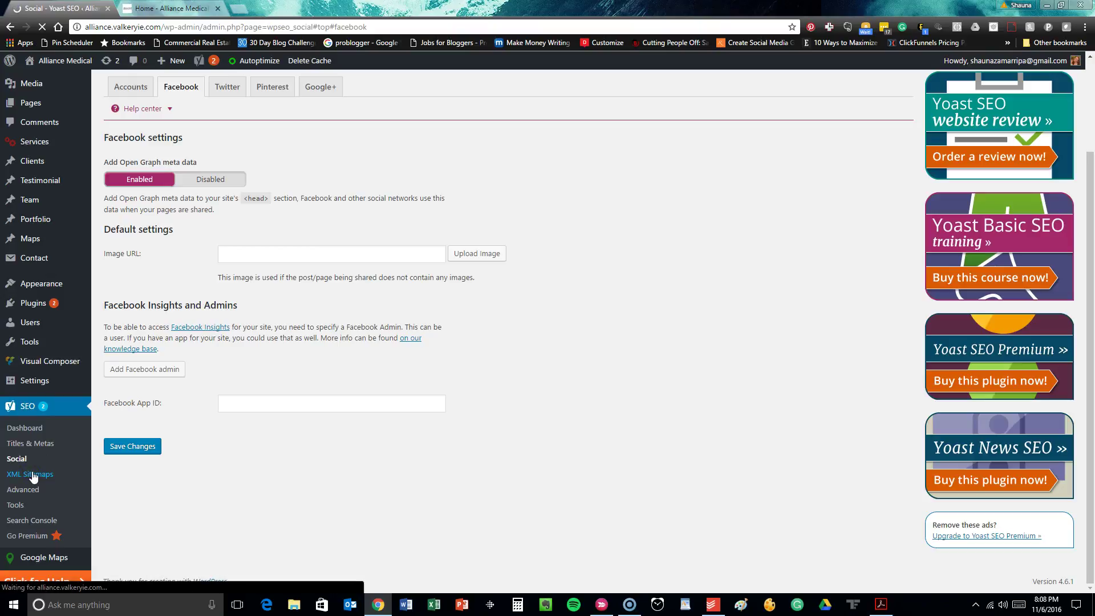
# - Open the XML Sitemaps settings, view the generated sitemap index, then close its tab
pyautogui.click(33, 477)
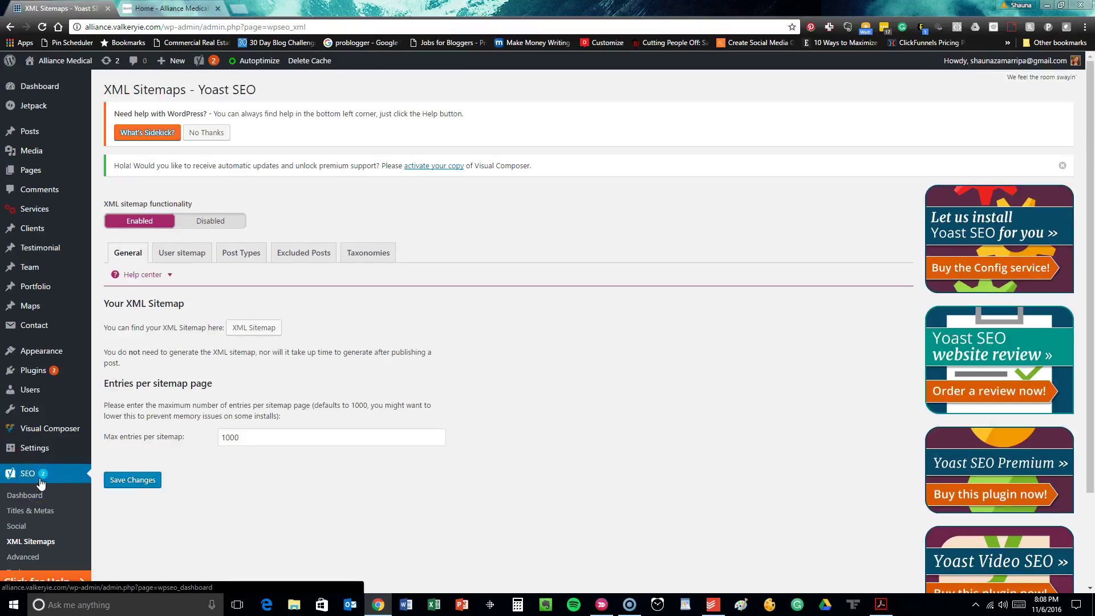
pyautogui.click(41, 480)
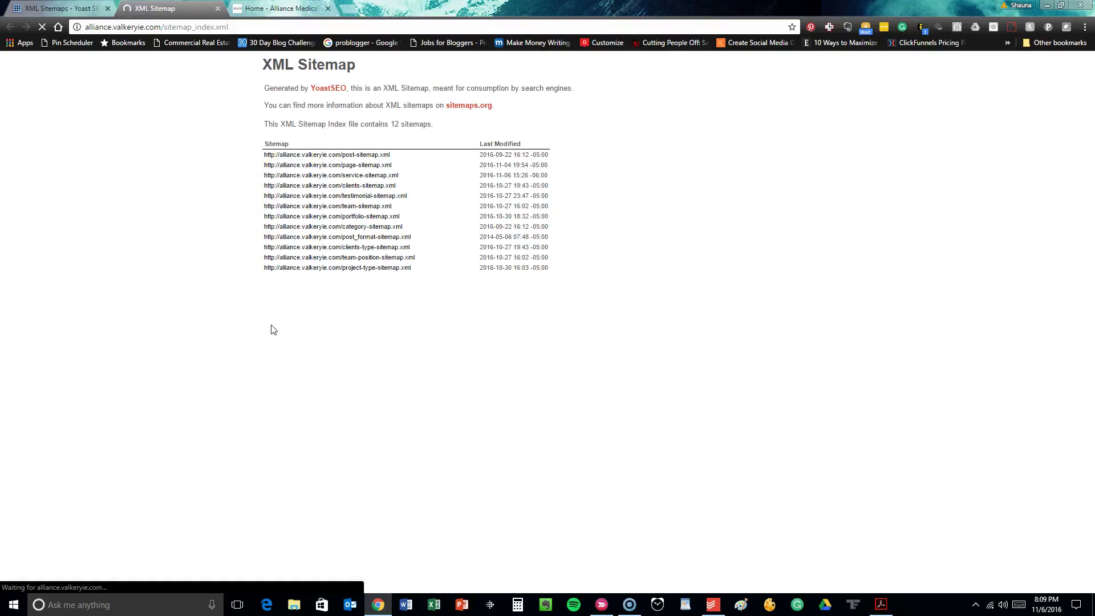
pyautogui.click(178, 27)
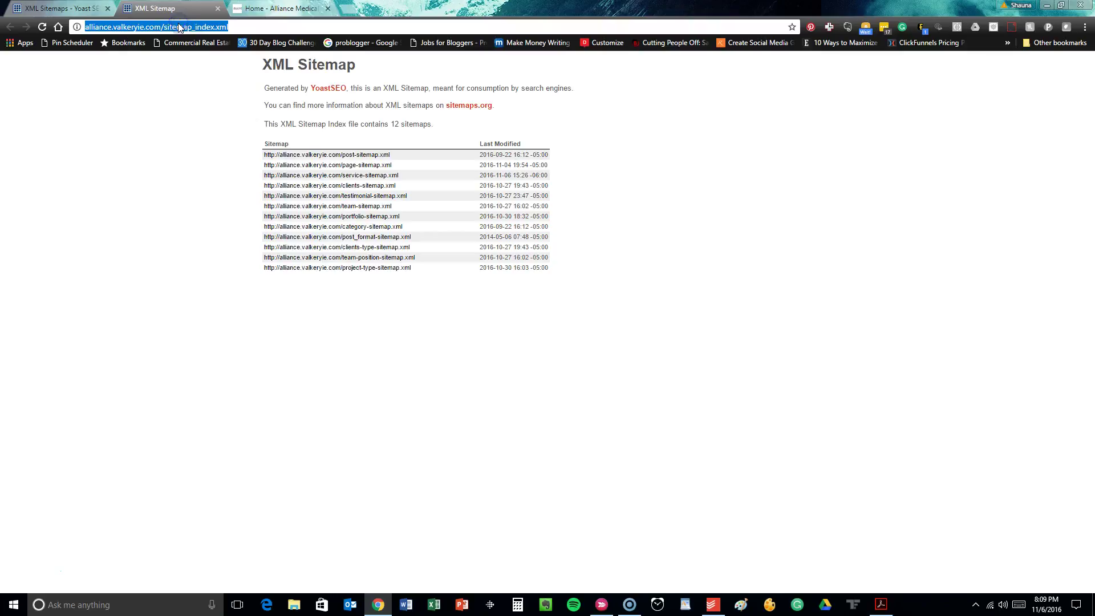
pyautogui.click(218, 8)
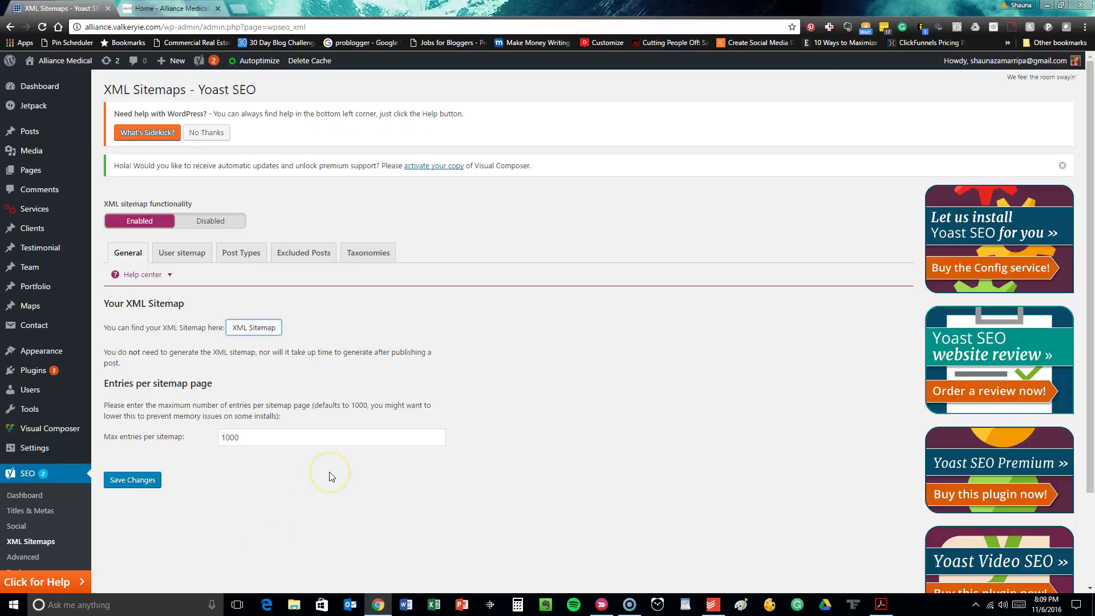
# - Review the User sitemap, Post Types, Excluded Posts and Taxonomies tabs, then the Advanced breadcrumbs settings
pyautogui.scroll(-3, 332, 477)
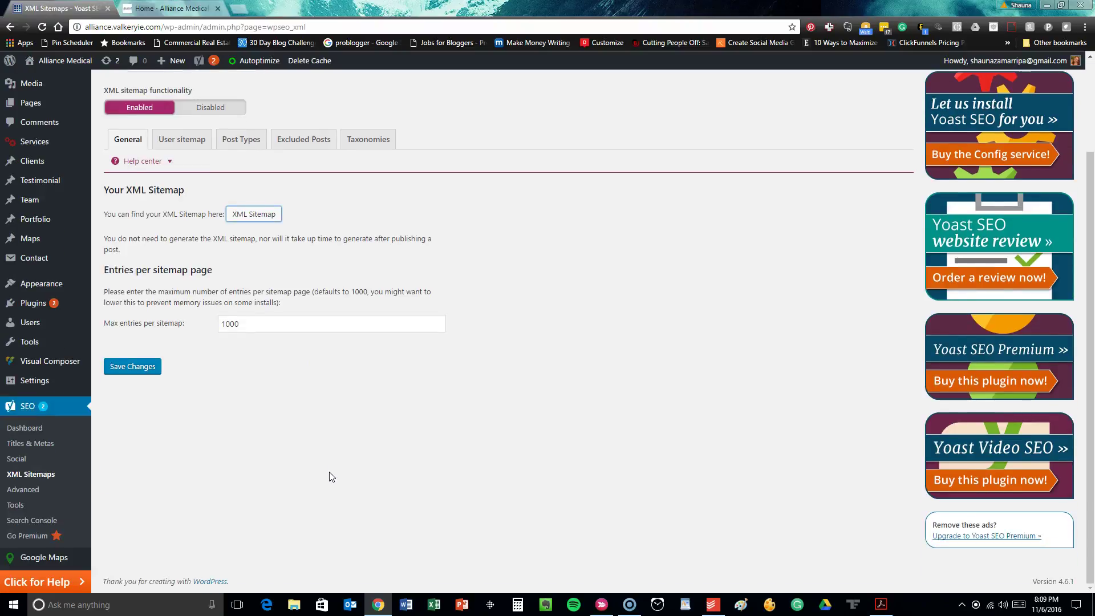
pyautogui.click(185, 147)
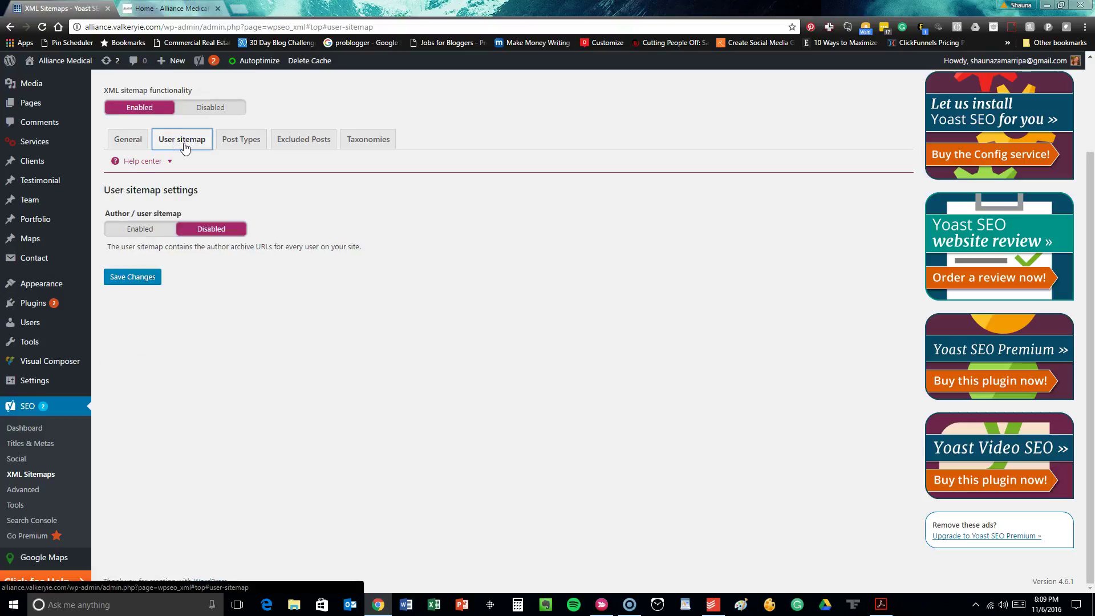
pyautogui.click(231, 138)
pyautogui.click(323, 145)
pyautogui.click(356, 139)
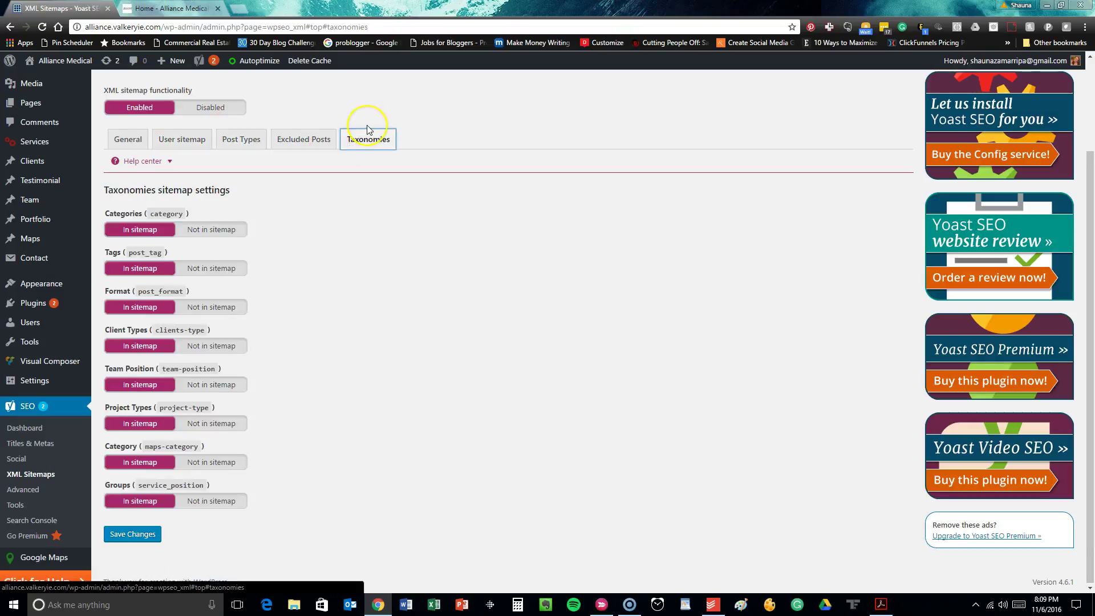
pyautogui.click(23, 490)
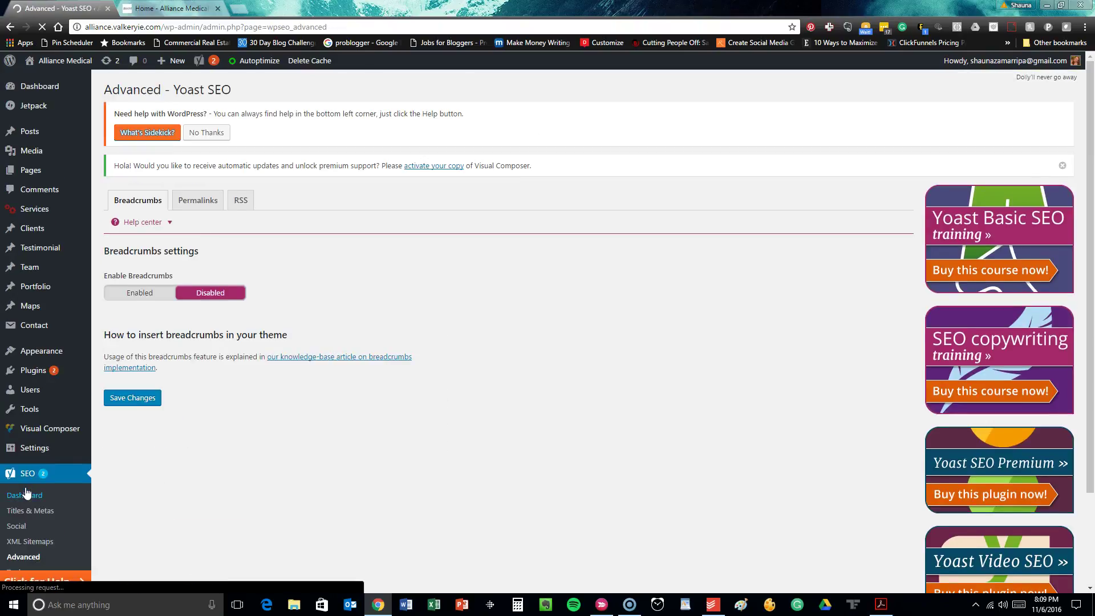
pyautogui.scroll(-3, 251, 429)
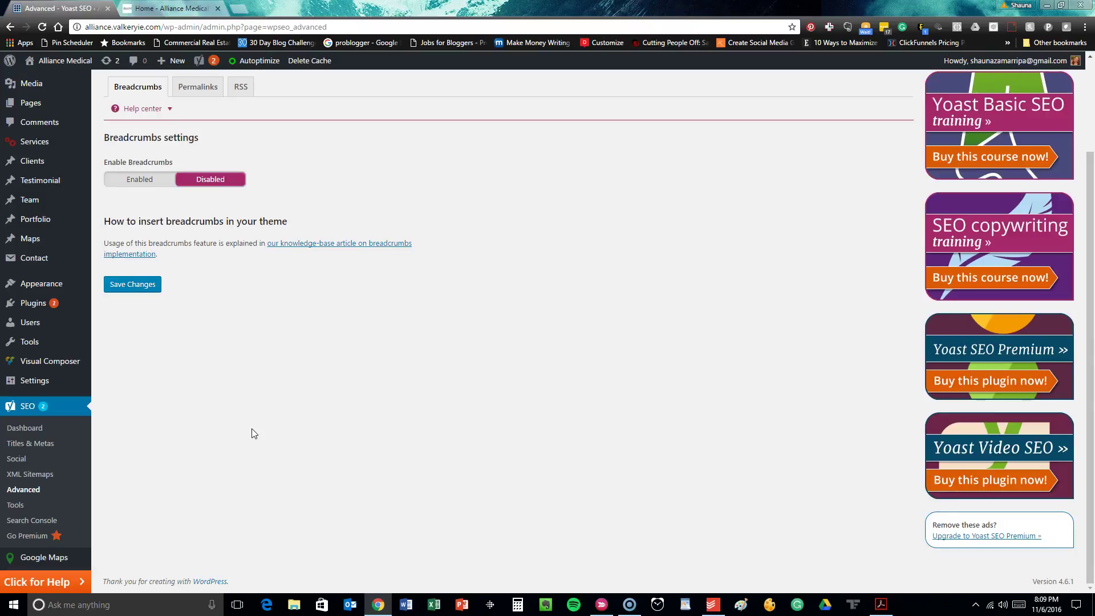
# - Edit the Alliance Medical Supply map in Google Maps, noting the upgrade banner and location marker
pyautogui.click(58, 557)
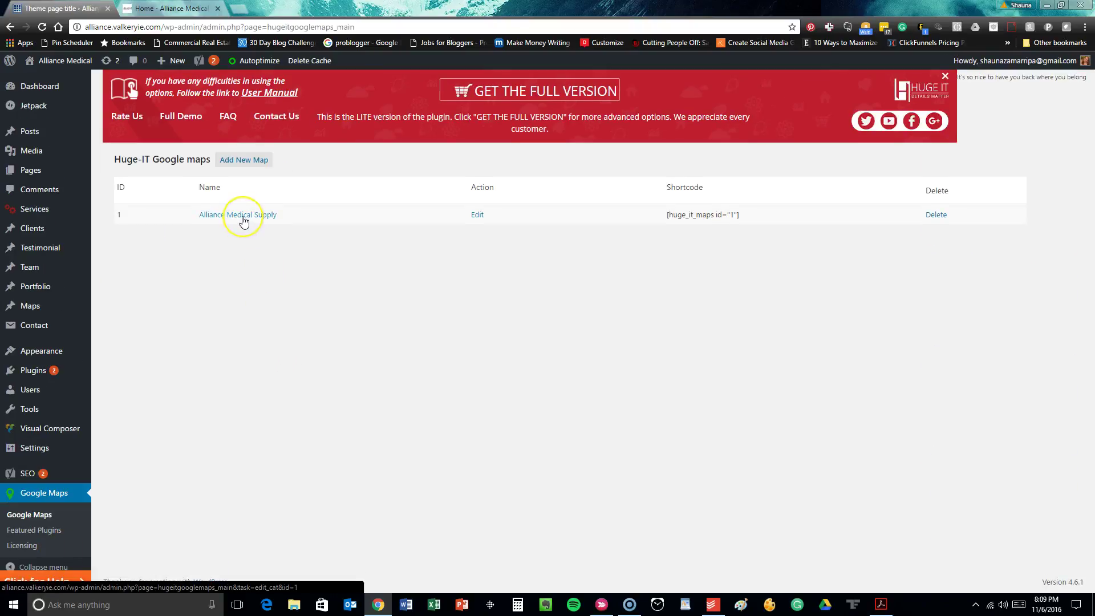
pyautogui.click(245, 220)
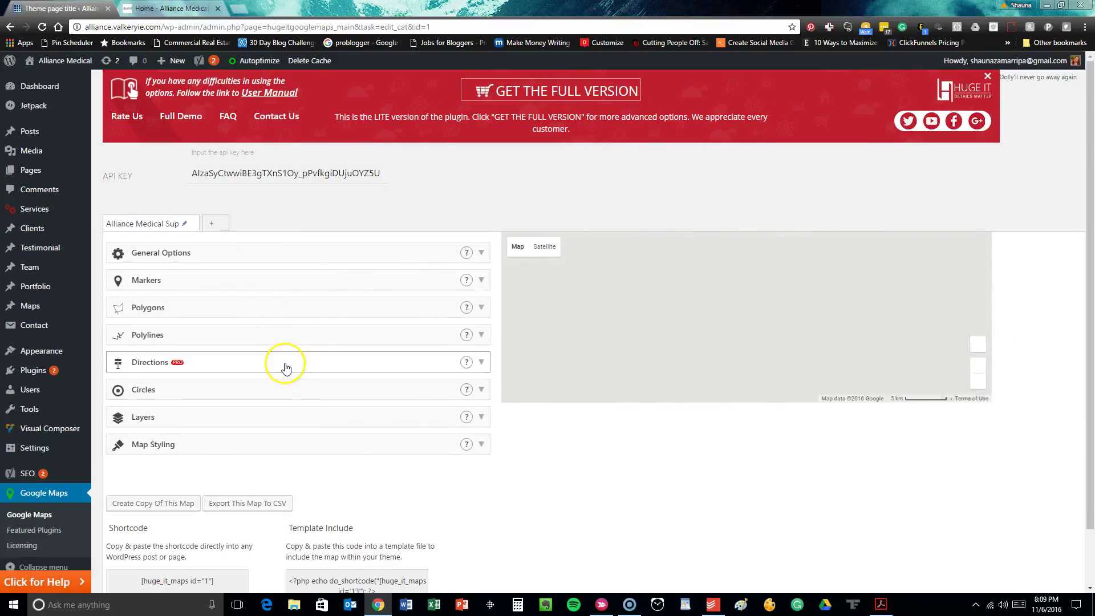
pyautogui.click(543, 95)
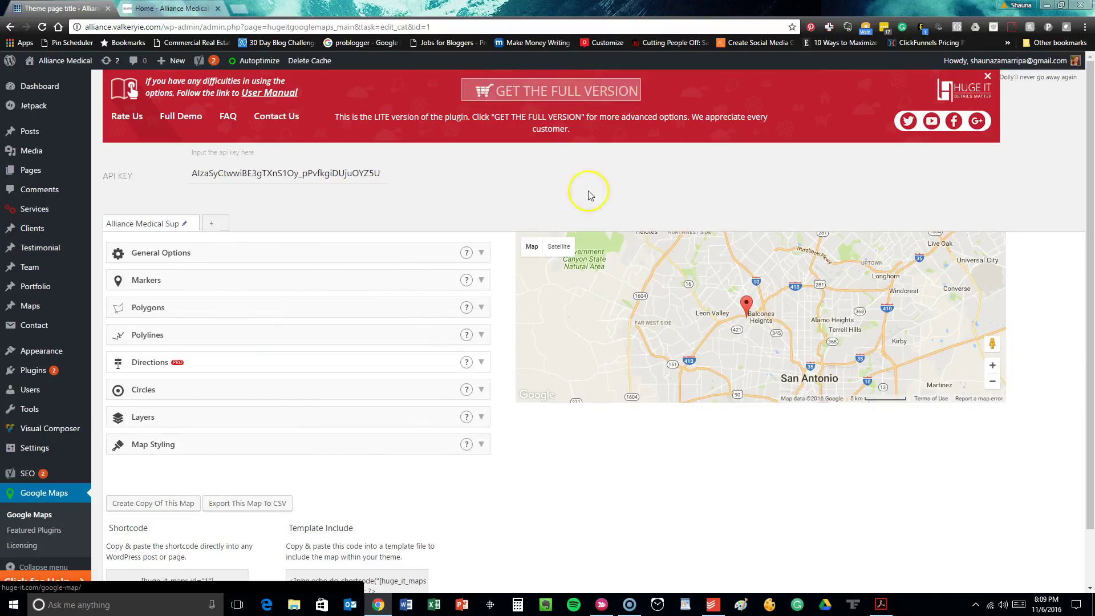
pyautogui.click(750, 306)
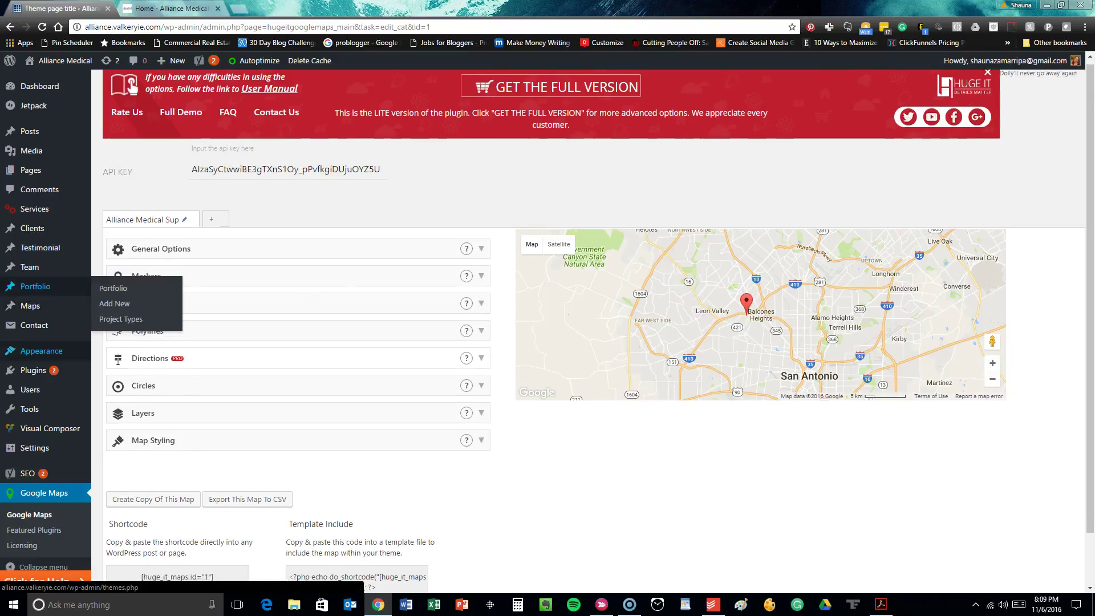
pyautogui.scroll(-1, 23, 319)
pyautogui.moveTo(27, 470)
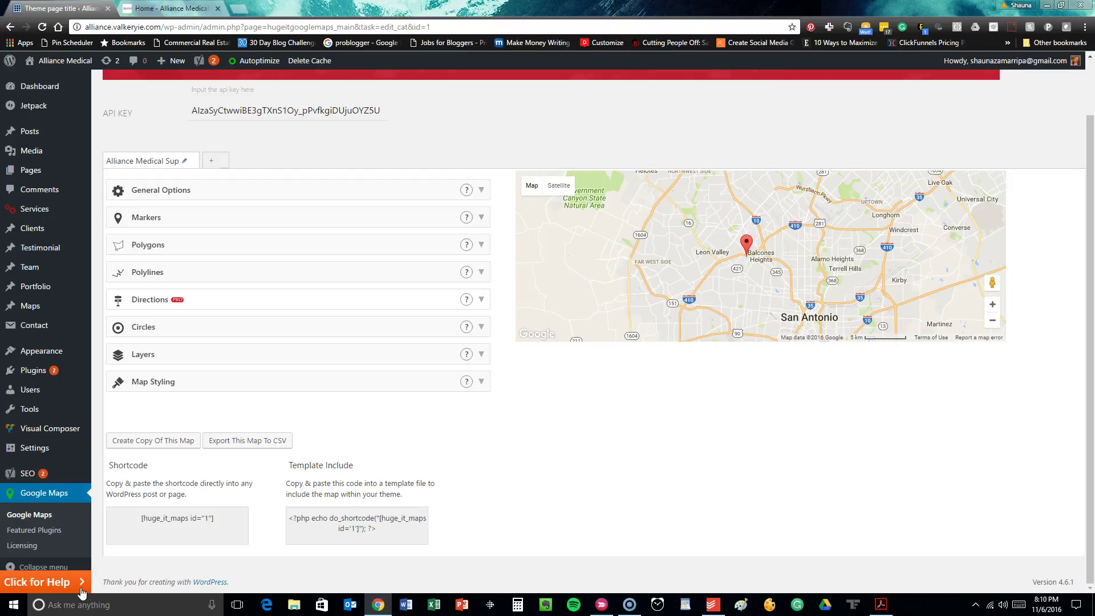
pyautogui.click(82, 589)
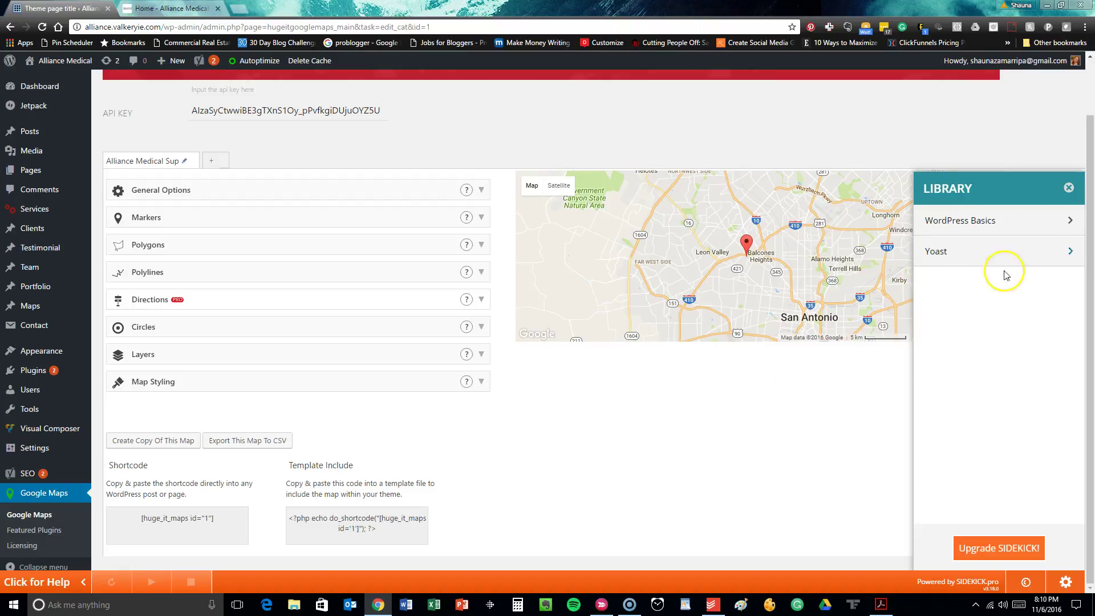
pyautogui.click(1065, 222)
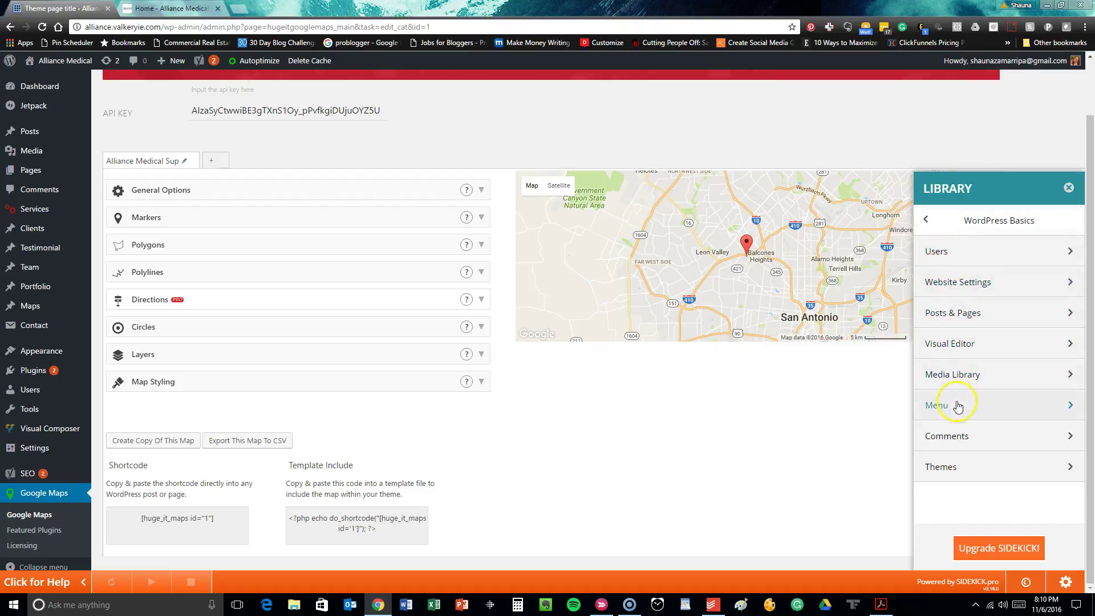
pyautogui.click(926, 220)
pyautogui.click(935, 252)
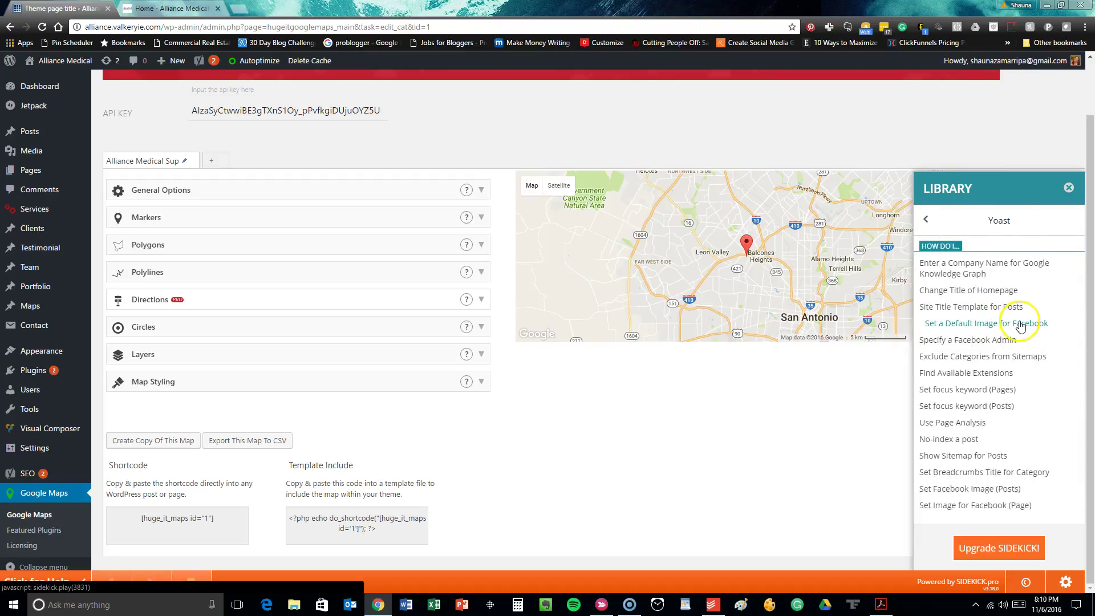
pyautogui.click(1074, 192)
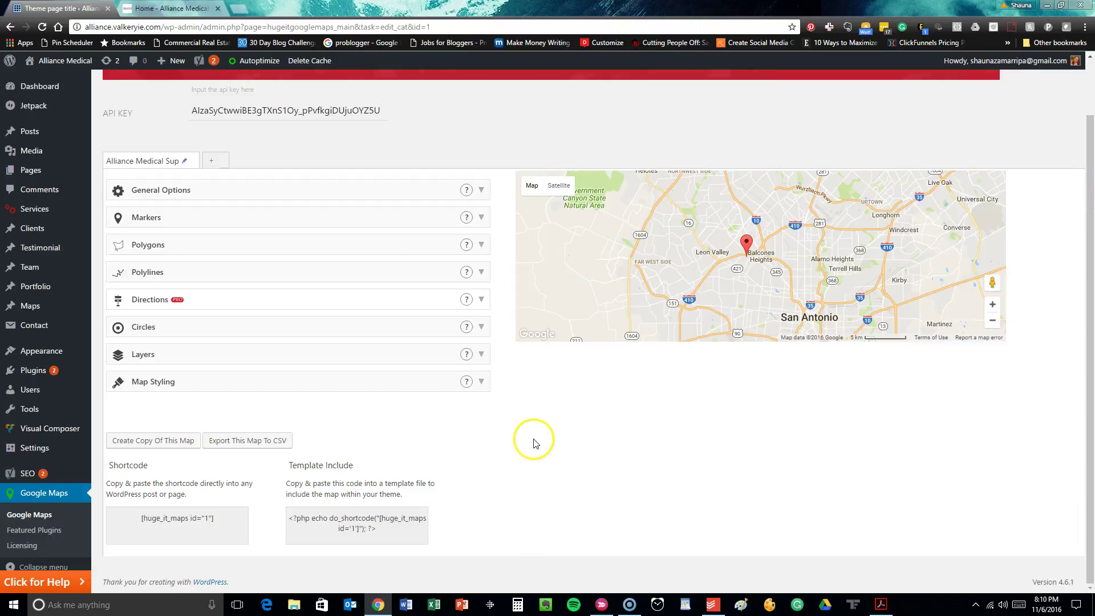
pyautogui.scroll(1, 539, 445)
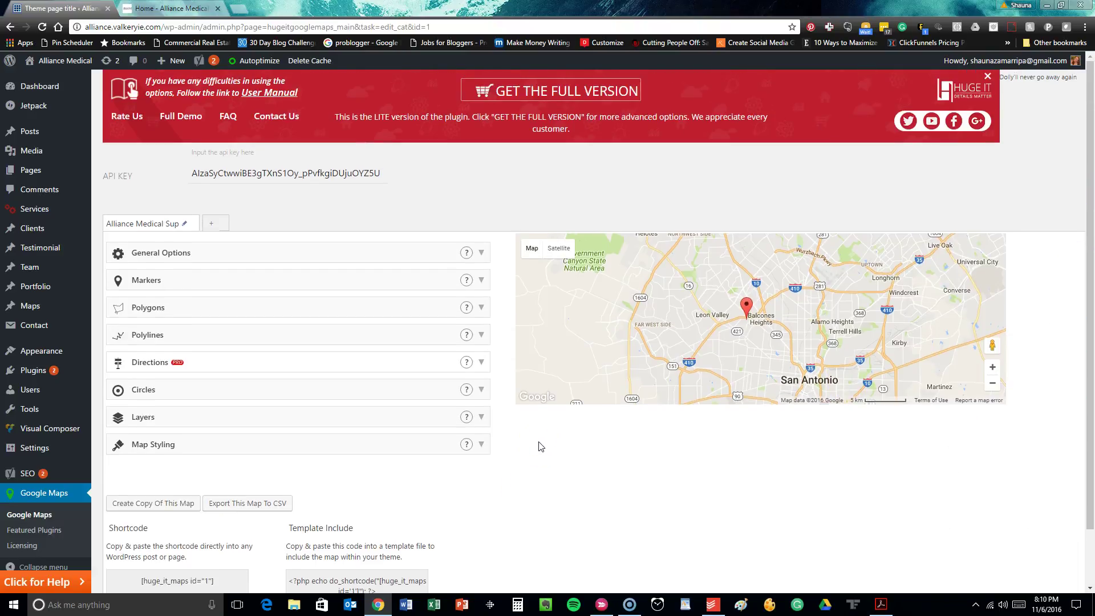
pyautogui.click(542, 446)
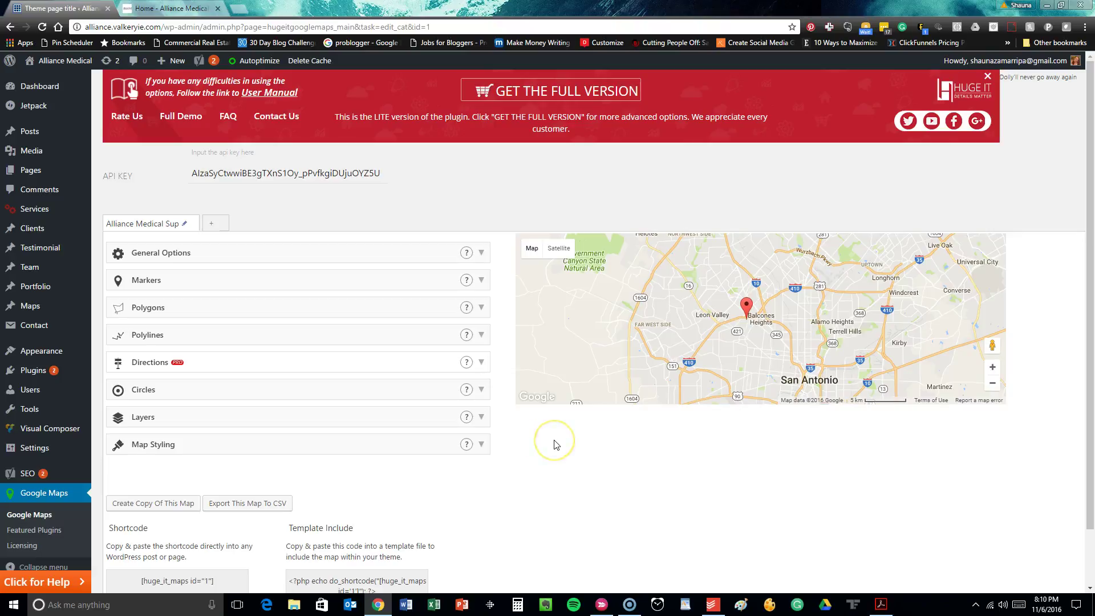